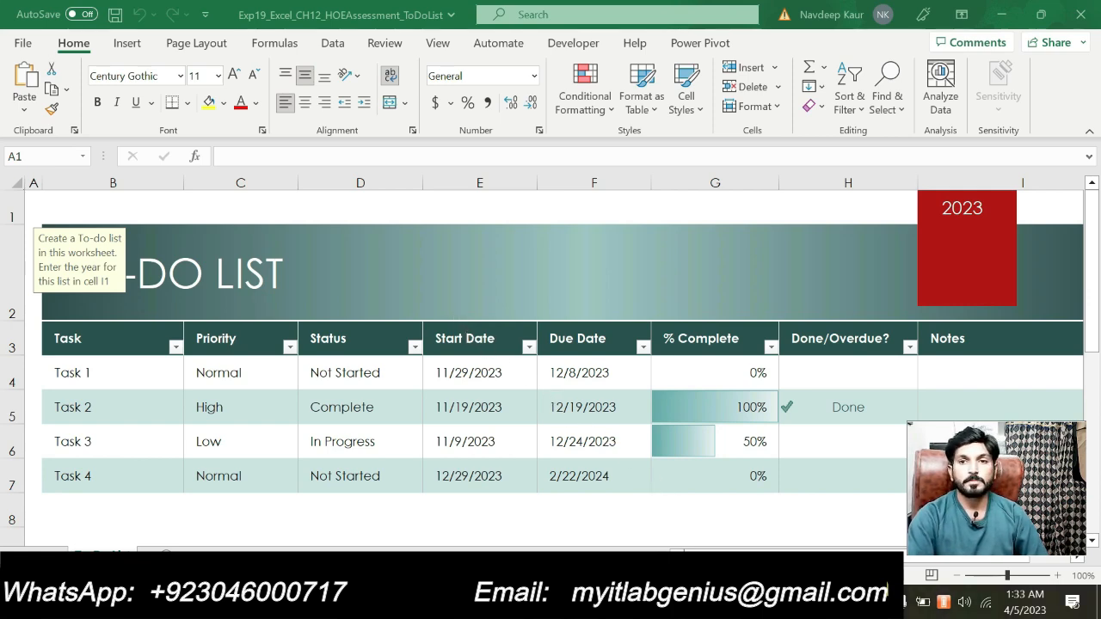
# Switch to the Word instructions document and highlight the workbook file name in step 1 in green
pyautogui.click(577, 603)
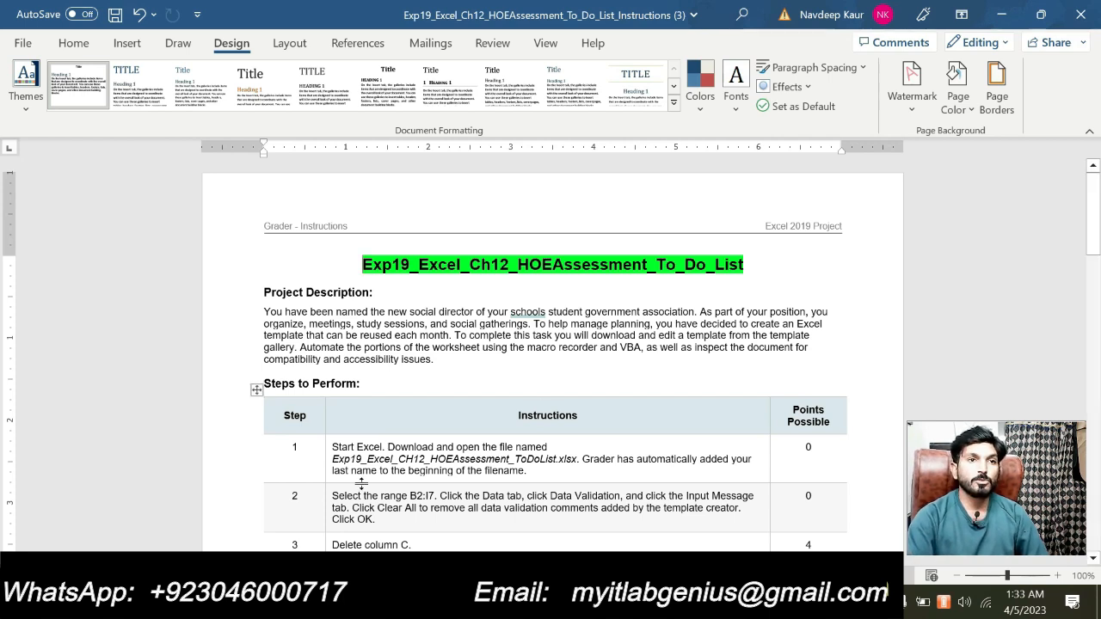
pyautogui.moveTo(334, 459); pyautogui.dragTo(576, 458)
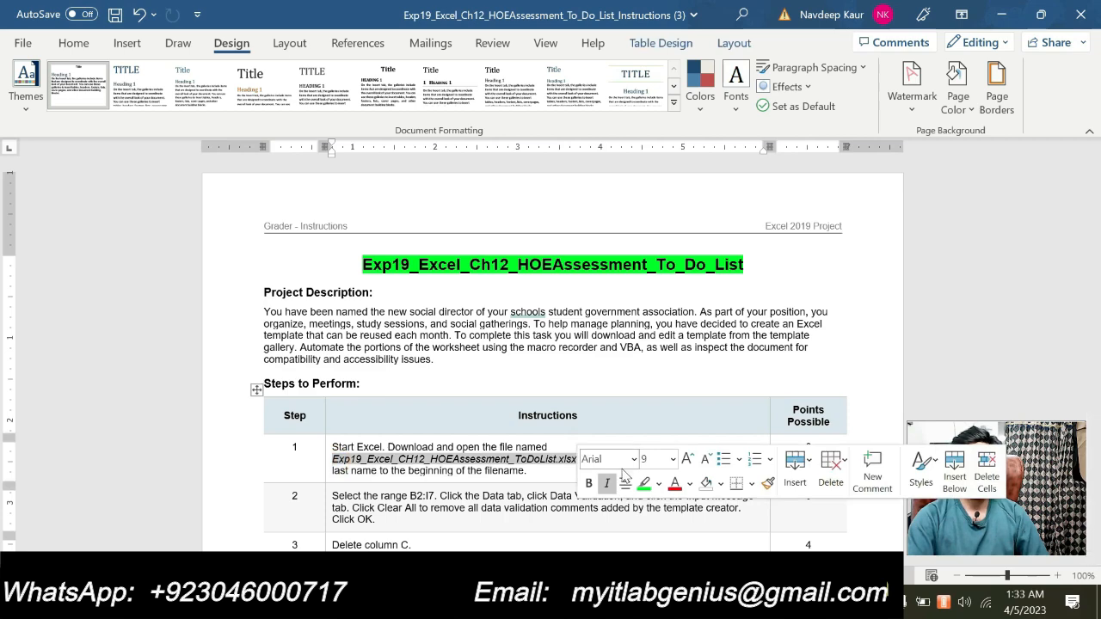
pyautogui.click(641, 483)
# Read through the assignment's steps to the end of the document and look at the to-do list workbook in Excel
pyautogui.scroll(-10, 551, 387)
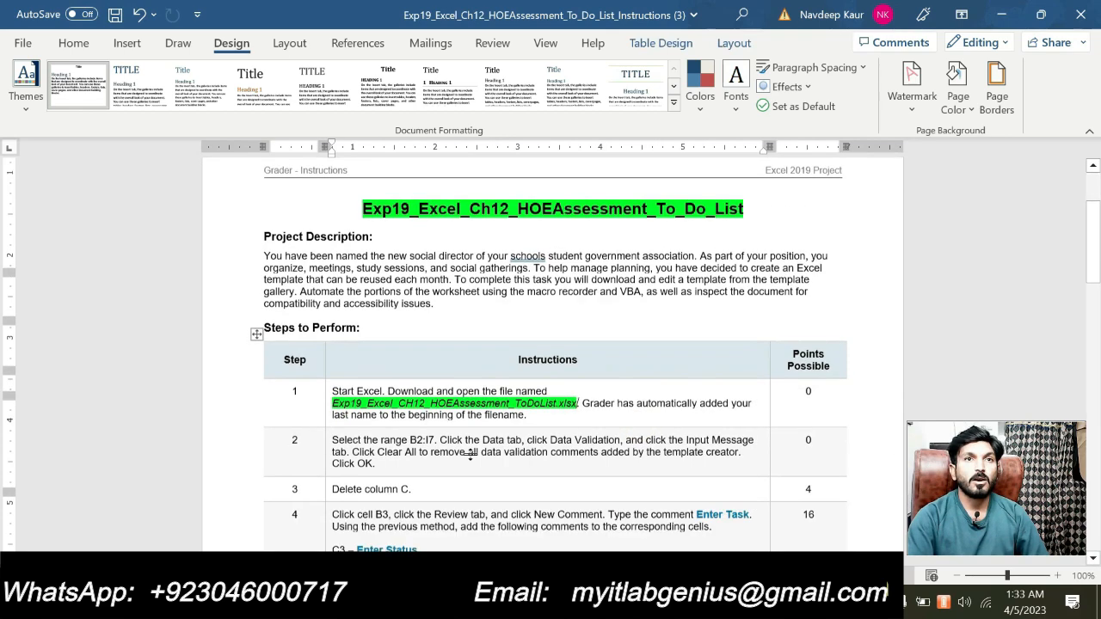
pyautogui.scroll(-8, 472, 459)
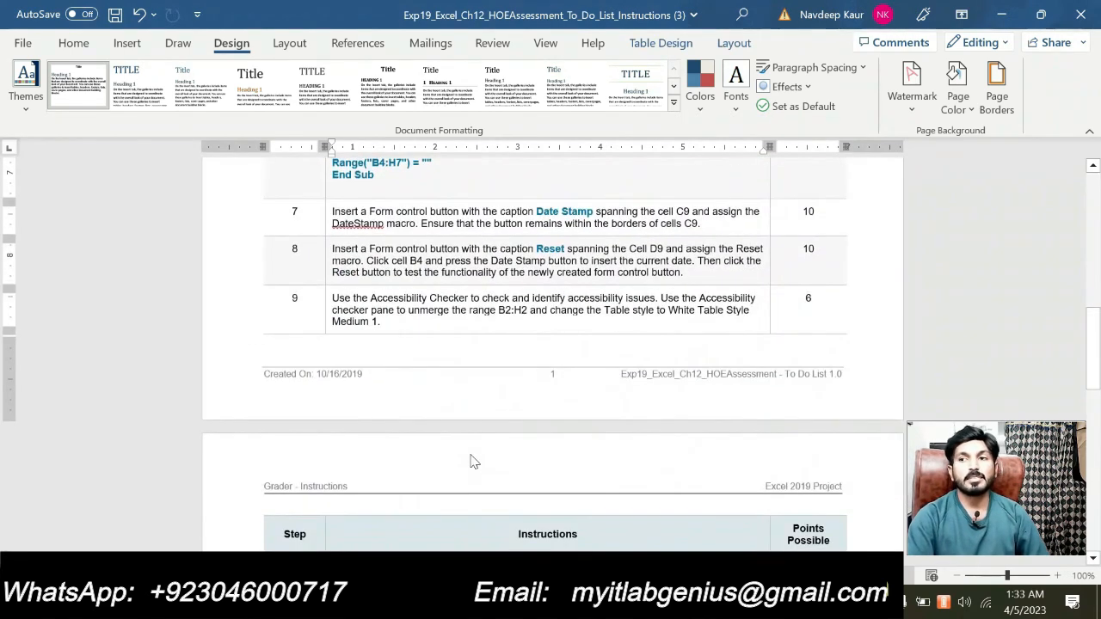
pyautogui.scroll(-2, 551, 344)
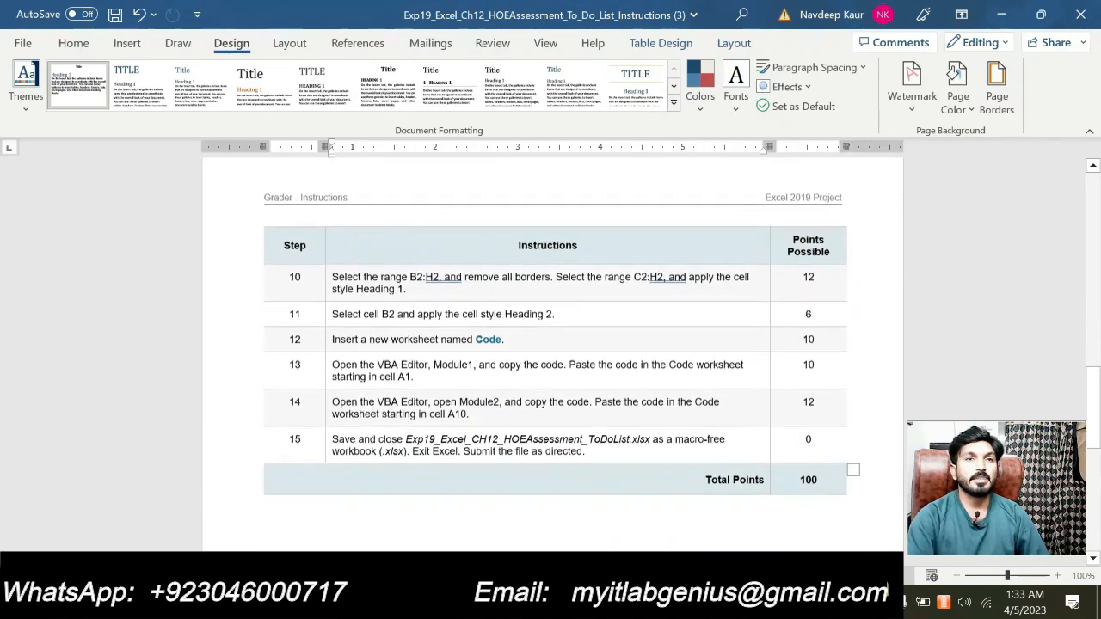
pyautogui.scroll(5, 551, 344)
pyautogui.scroll(12, 551, 353)
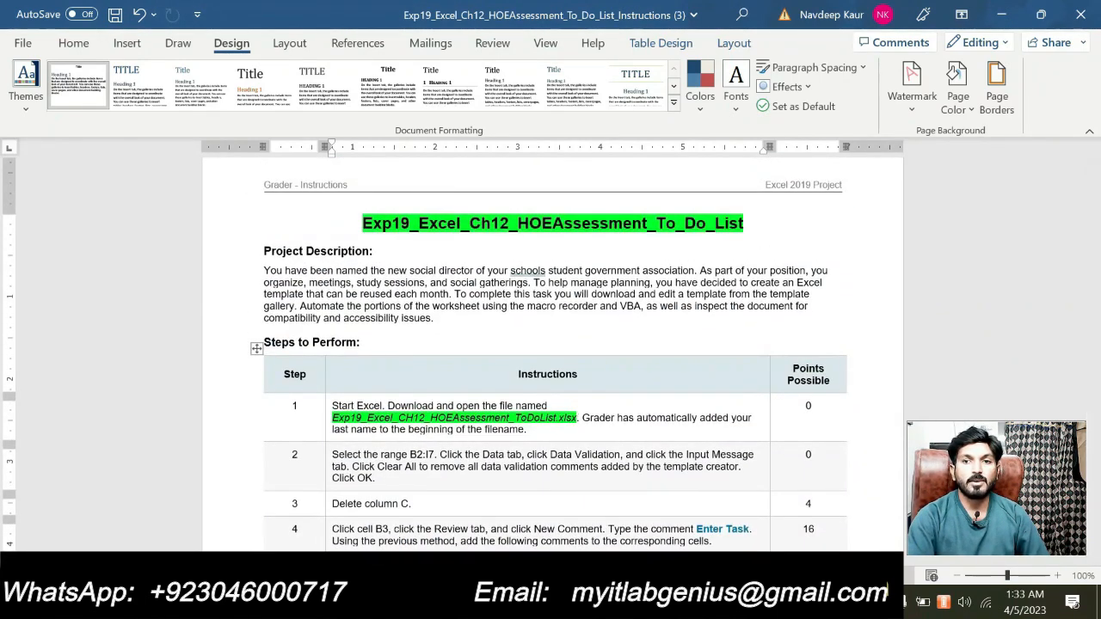
pyautogui.hotkey('alt', 'Tab')
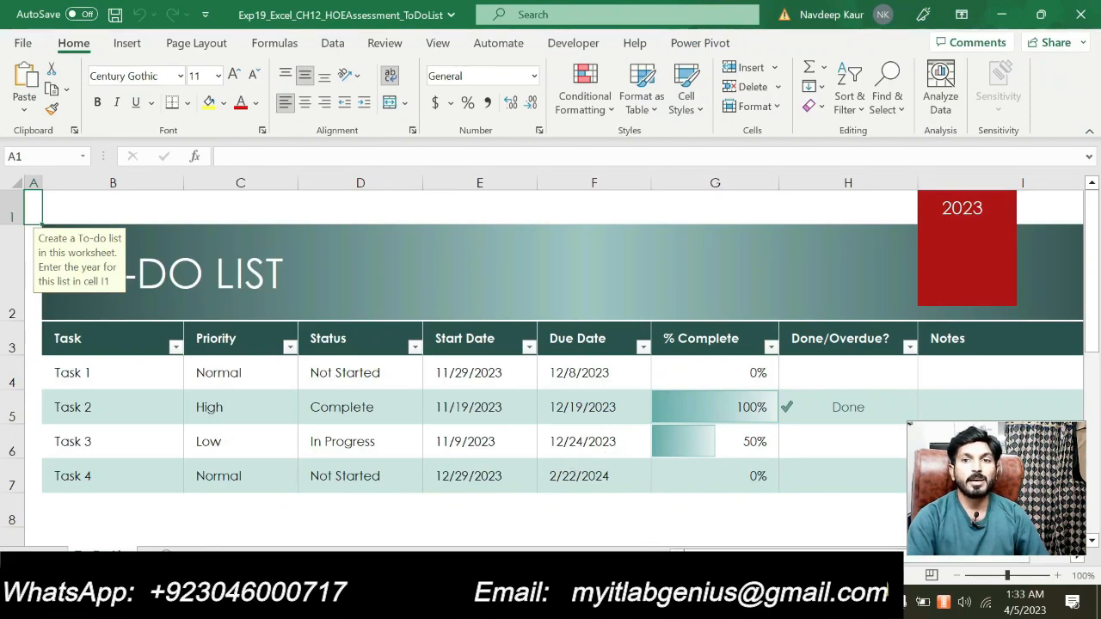
pyautogui.hotkey('alt', 'Tab')
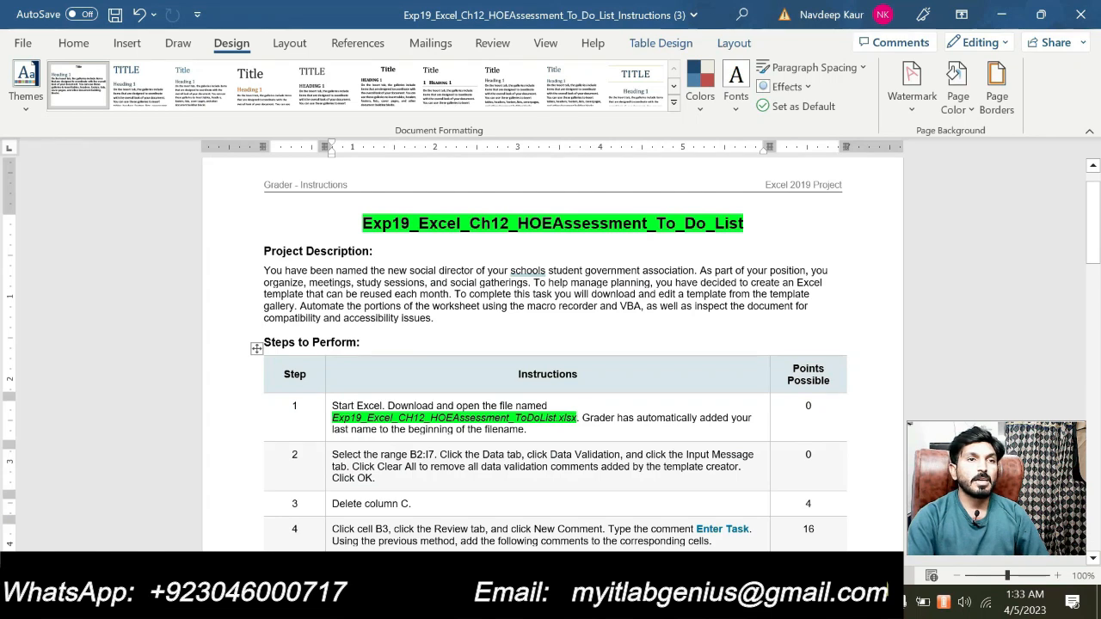
# Remove the highlight from the file name in step 1 and highlight the whole step 2 instruction in green
pyautogui.moveTo(333, 418); pyautogui.dragTo(580, 419)
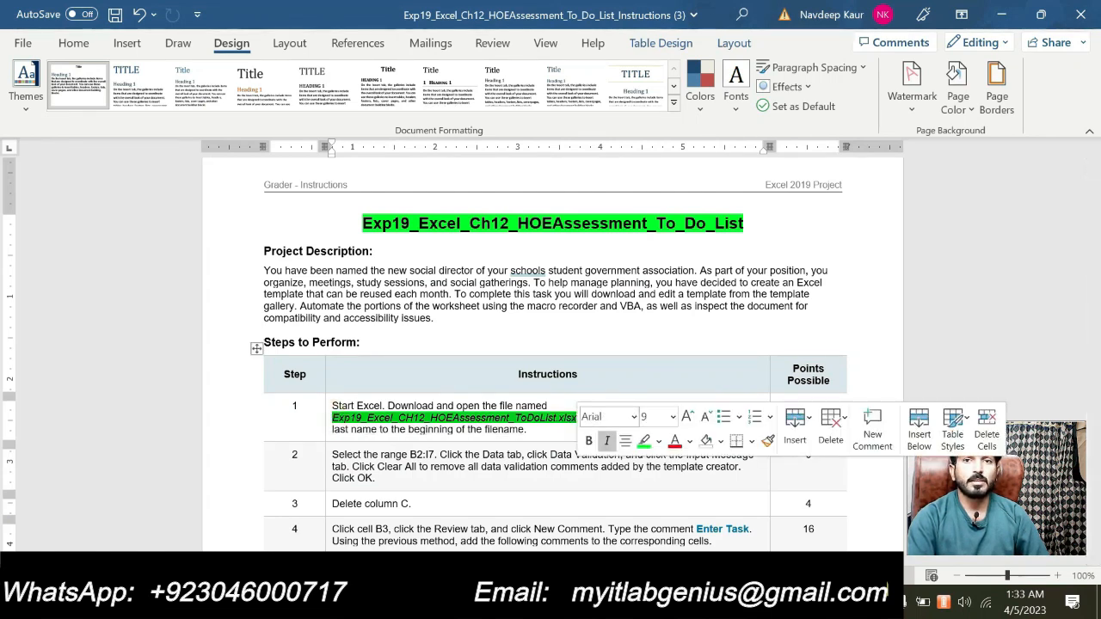
pyautogui.click(645, 441)
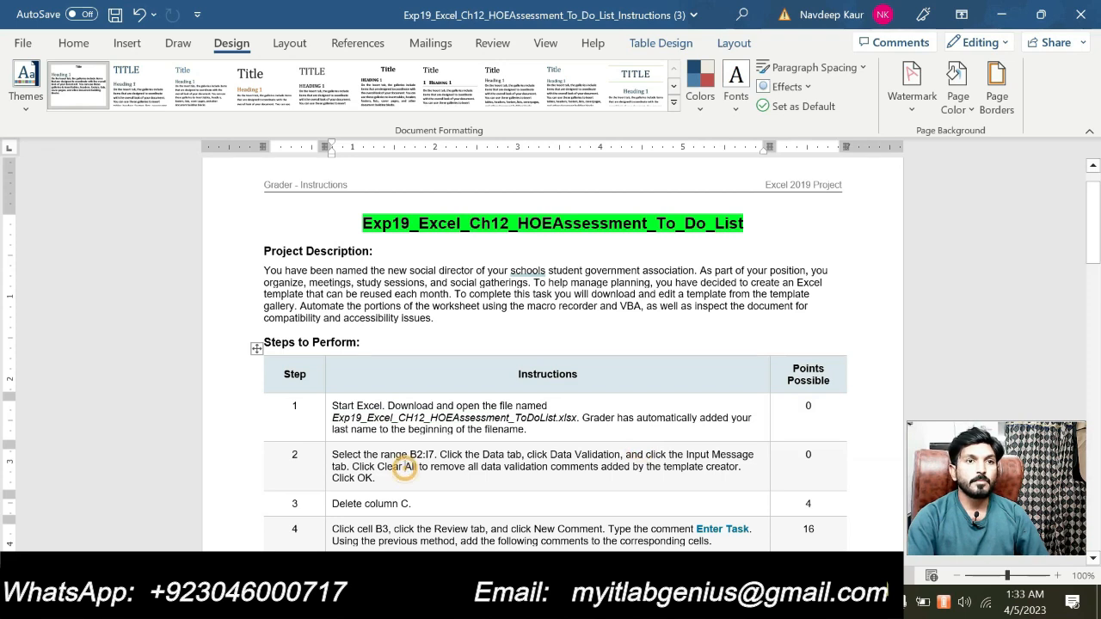
pyautogui.moveTo(377, 479); pyautogui.dragTo(332, 455)
pyautogui.click(404, 428)
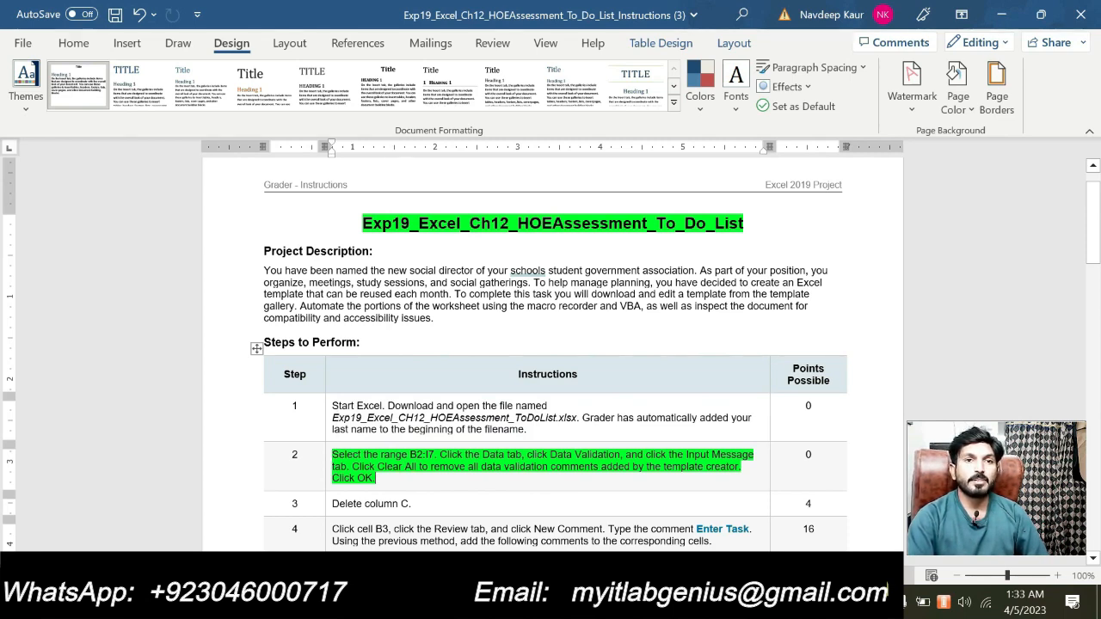
# Copy the range reference B2:I7 from step 2 and use it to select that range in the Excel workbook
pyautogui.scroll(-1, 471, 450)
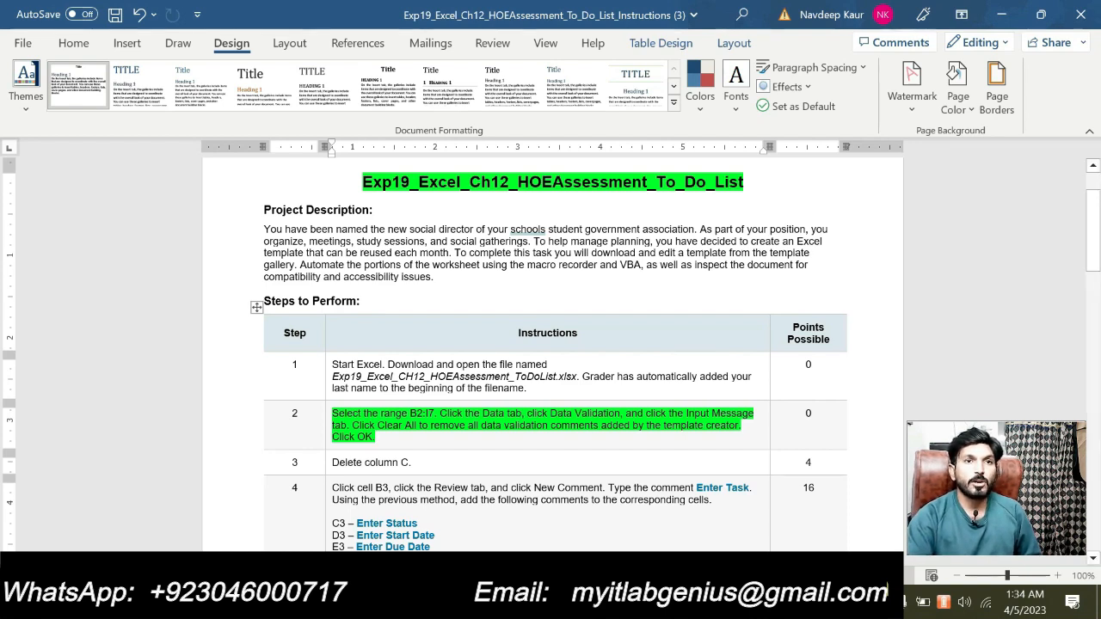
pyautogui.doubleClick(414, 414)
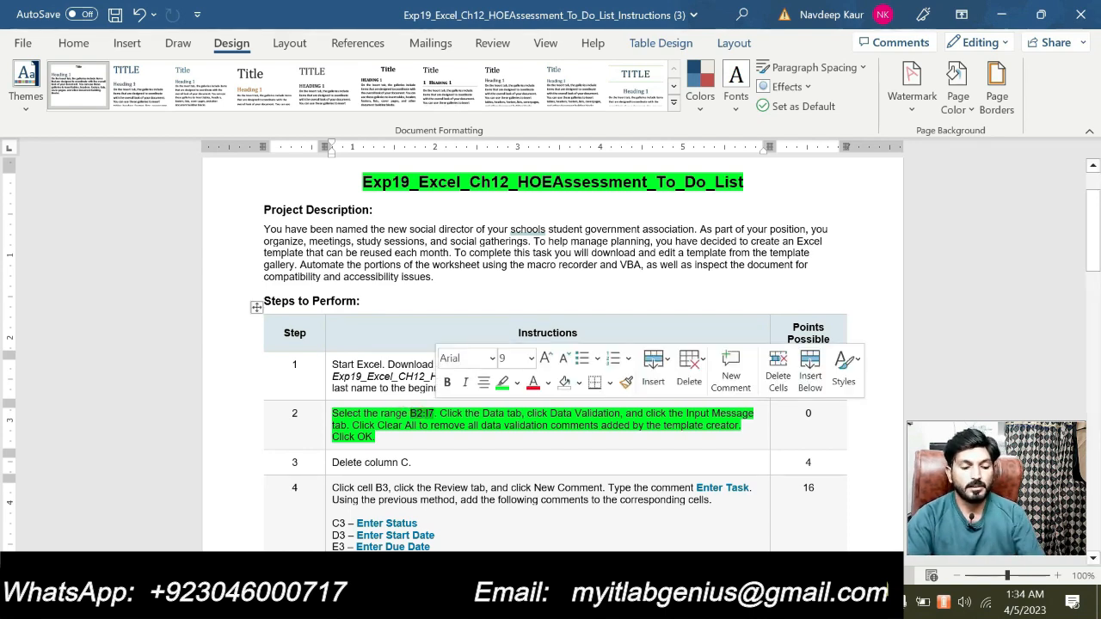
pyautogui.hotkey('ctrl', 'c')
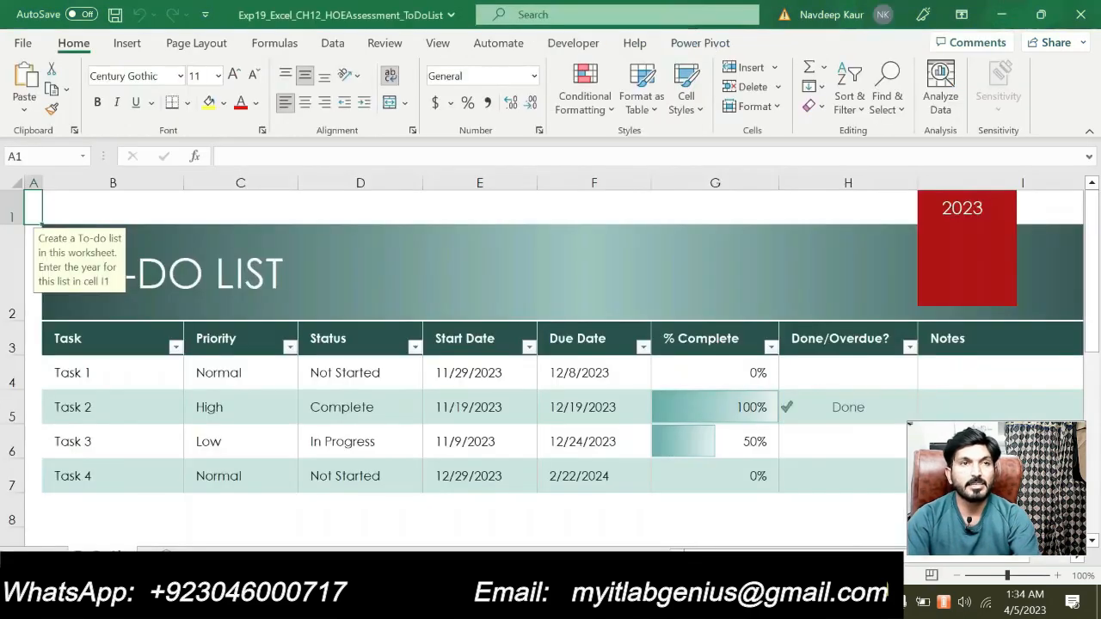
pyautogui.hotkey('alt', 'Tab')
pyautogui.click(39, 156)
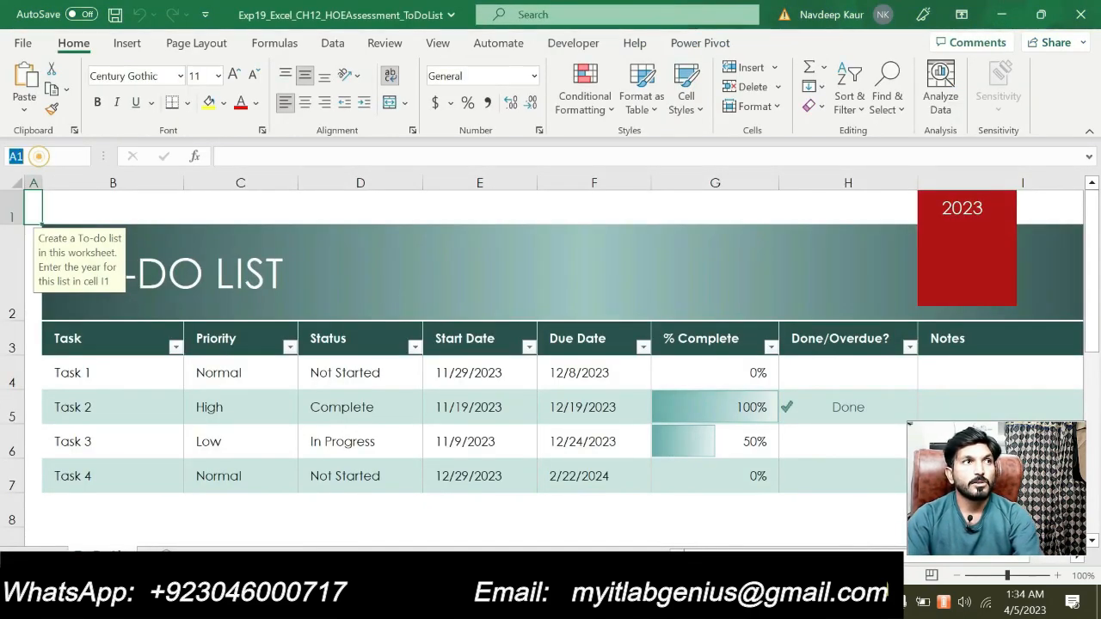
pyautogui.hotkey('ctrl', 'v')
pyautogui.press('Return')
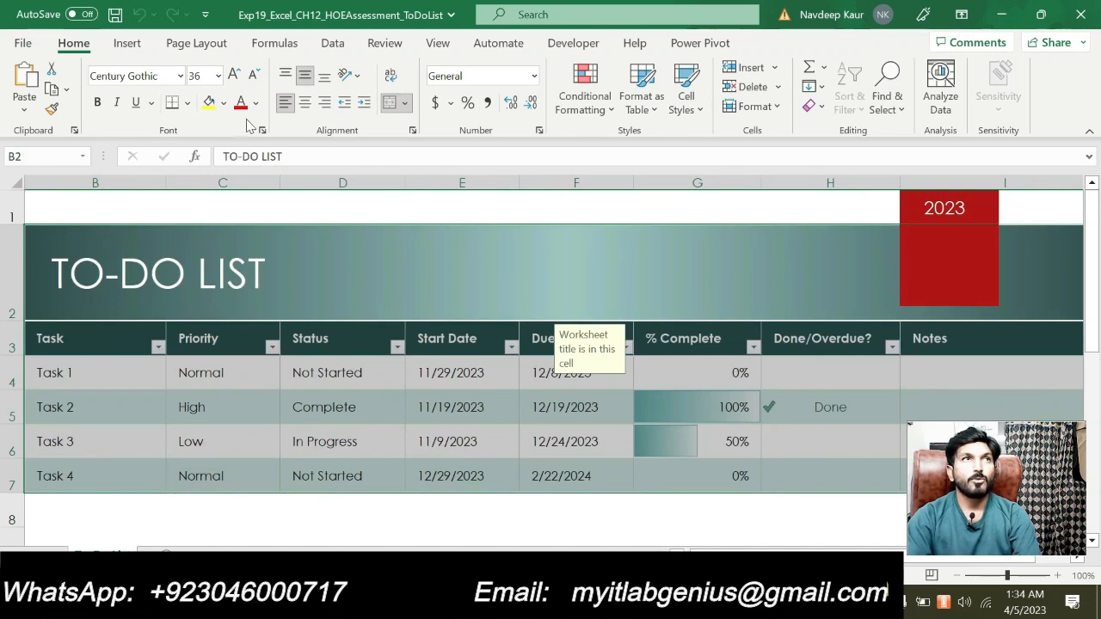
# Clear all data validation settings and input messages from the selected range, and check cells D5 and E5 for leftover messages
pyautogui.click(332, 43)
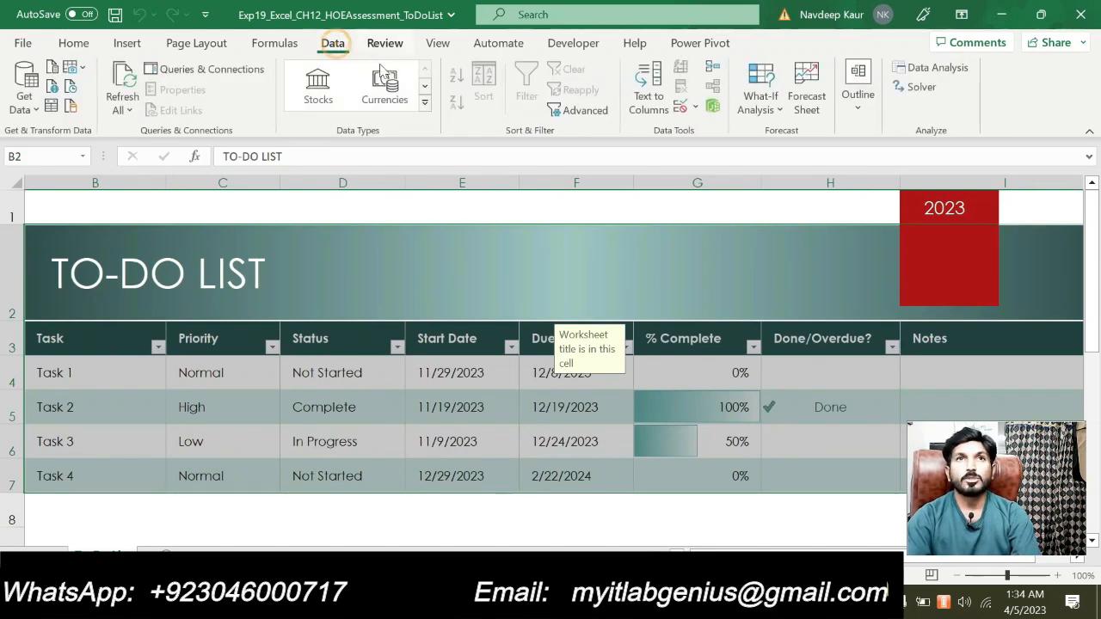
pyautogui.click(695, 107)
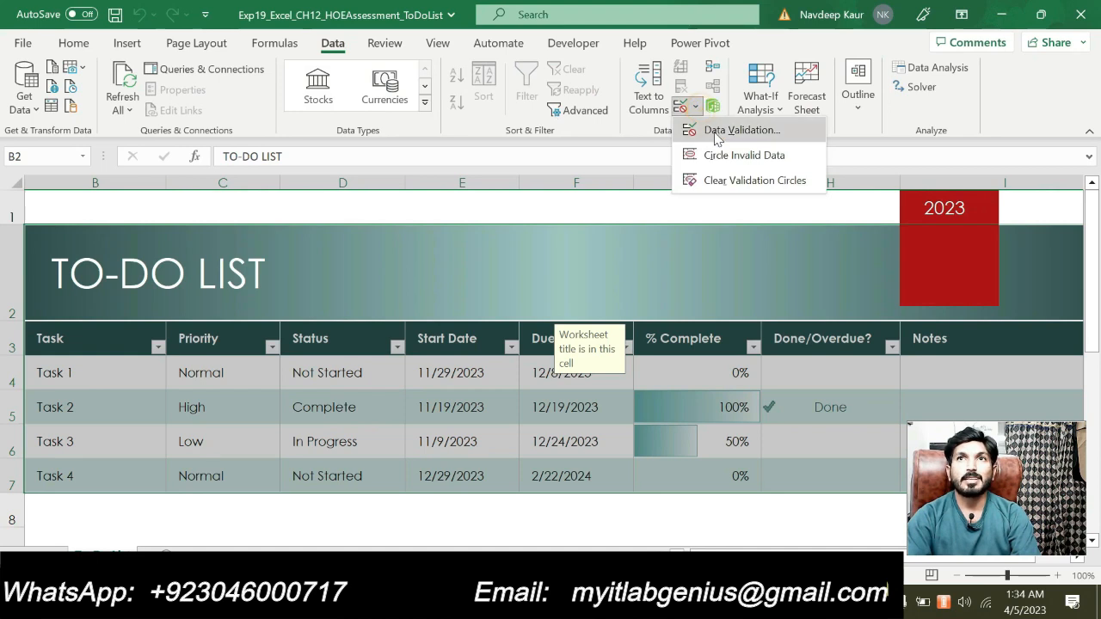
pyautogui.click(740, 130)
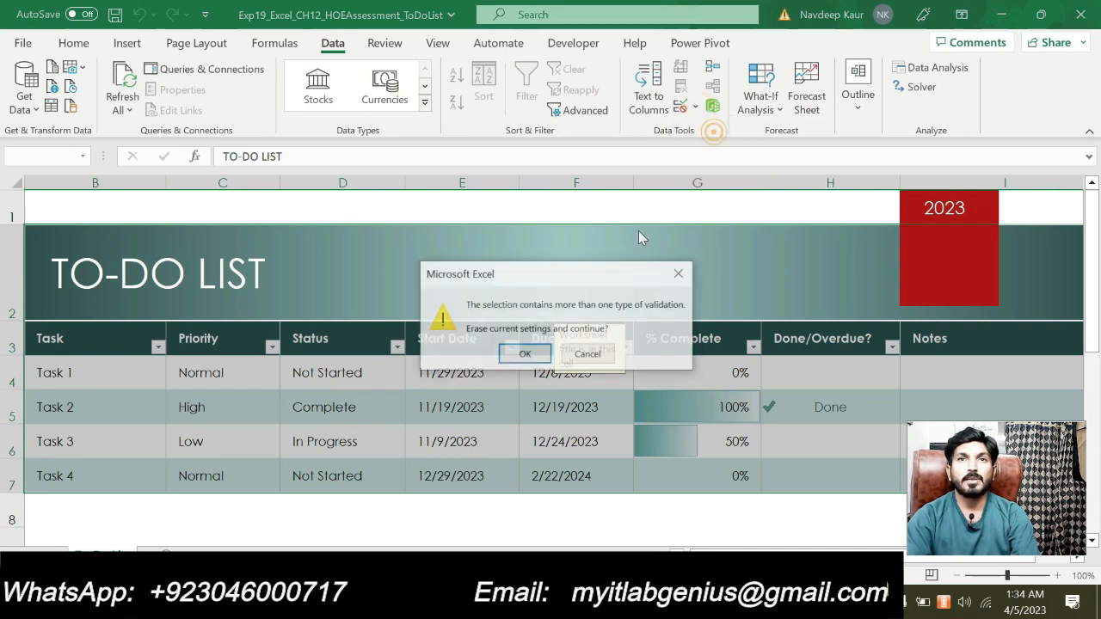
pyautogui.click(525, 353)
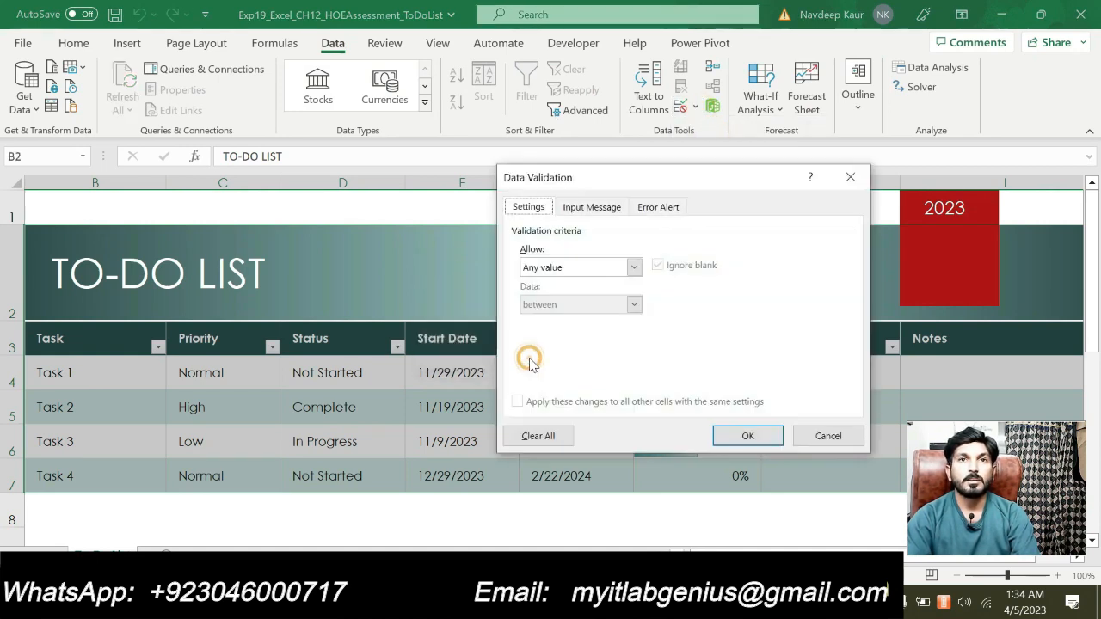
pyautogui.click(594, 208)
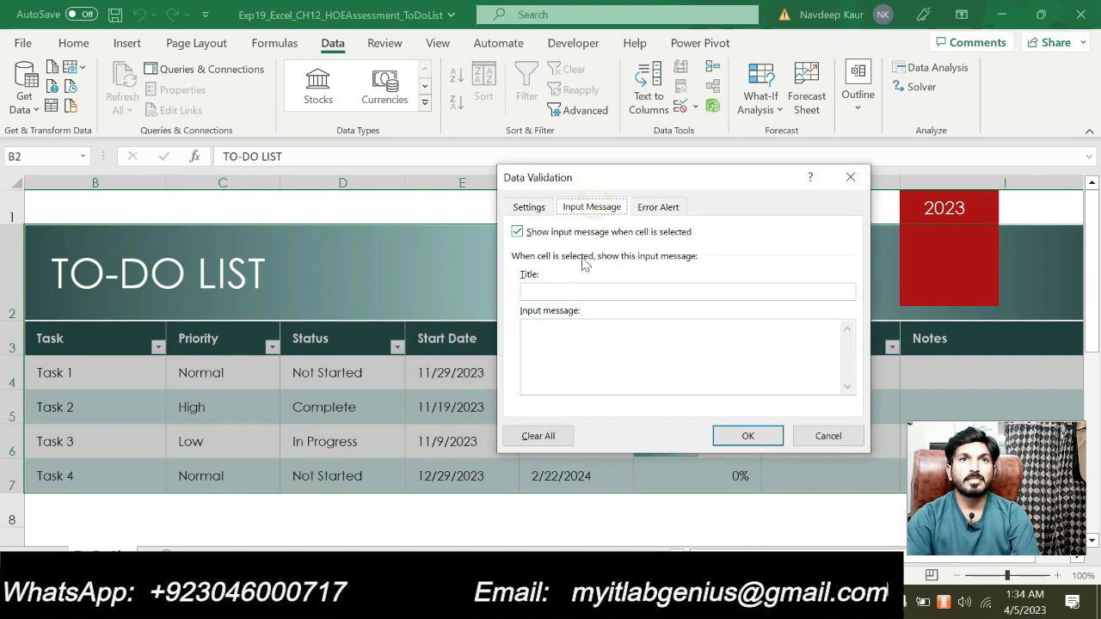
pyautogui.click(538, 436)
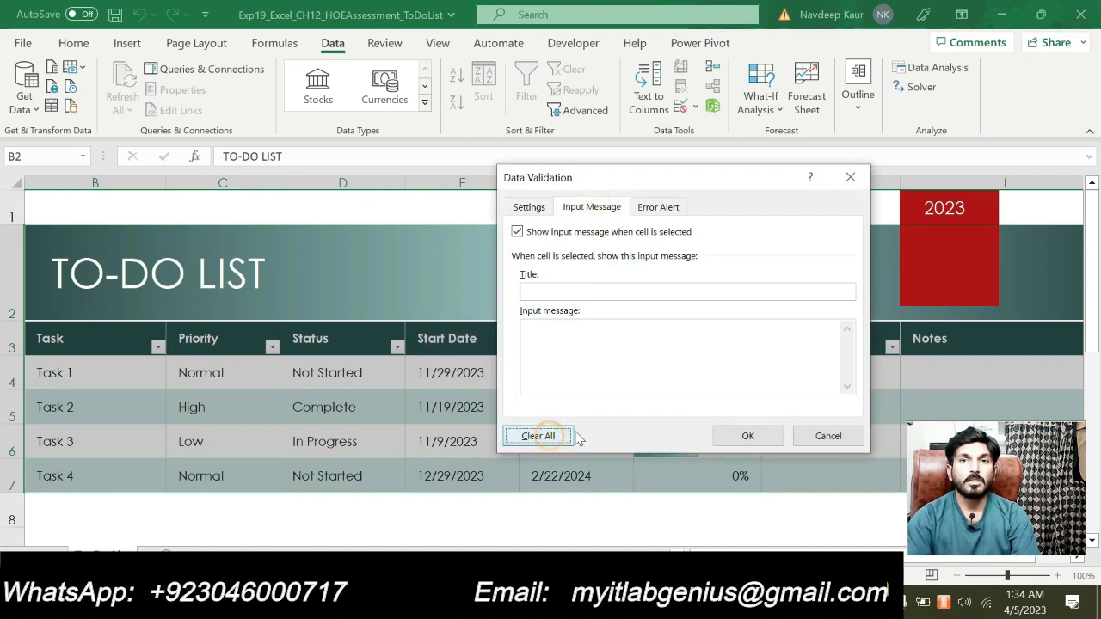
pyautogui.click(723, 436)
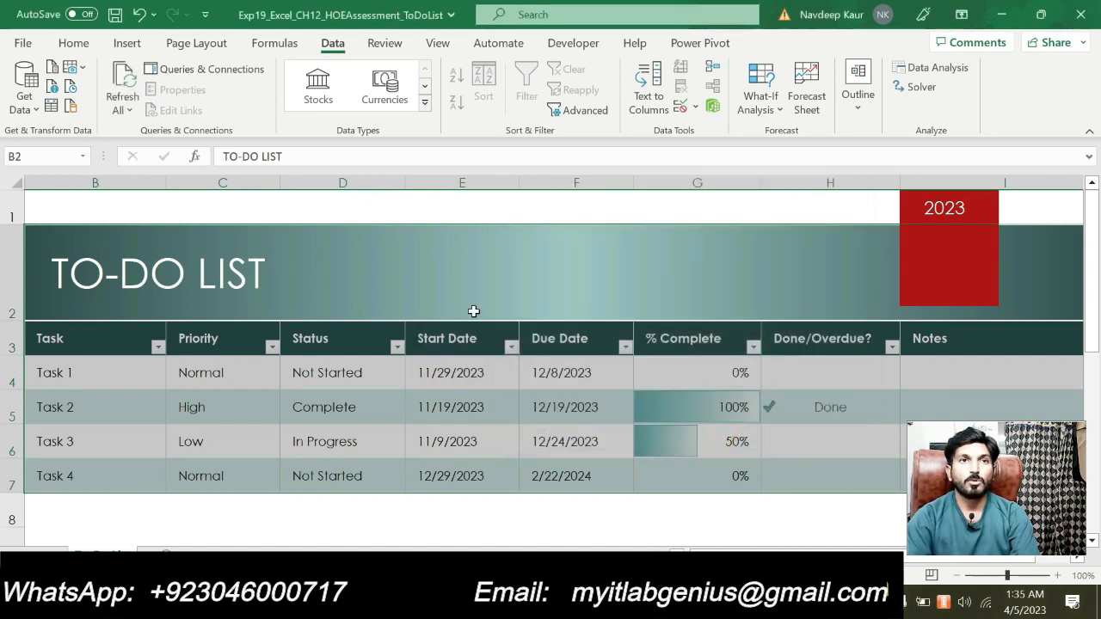
pyautogui.click(376, 411)
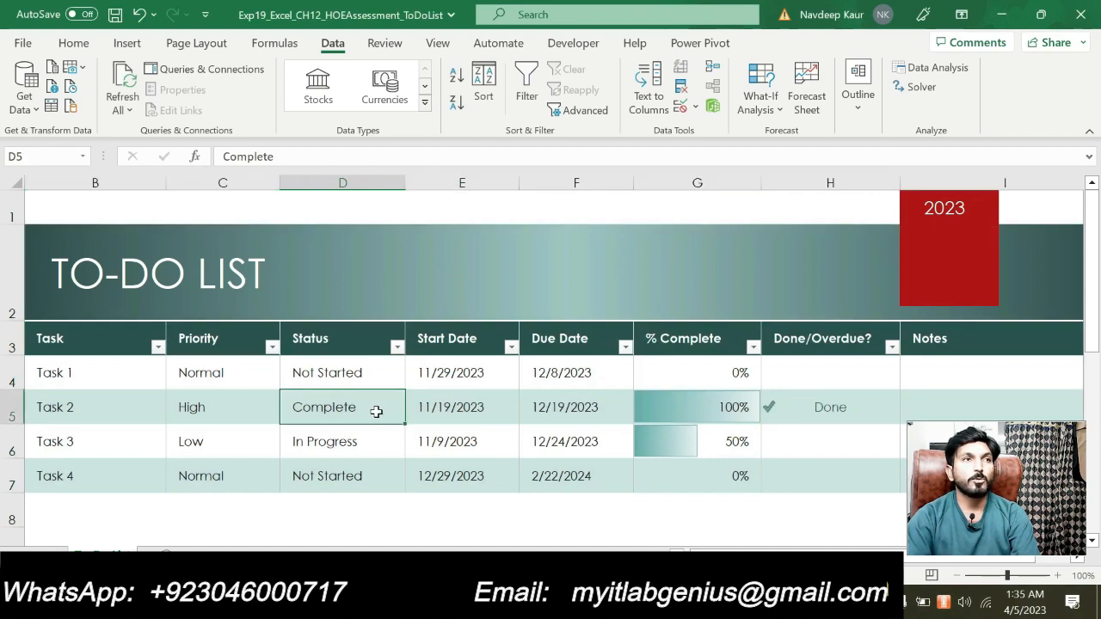
pyautogui.click(504, 410)
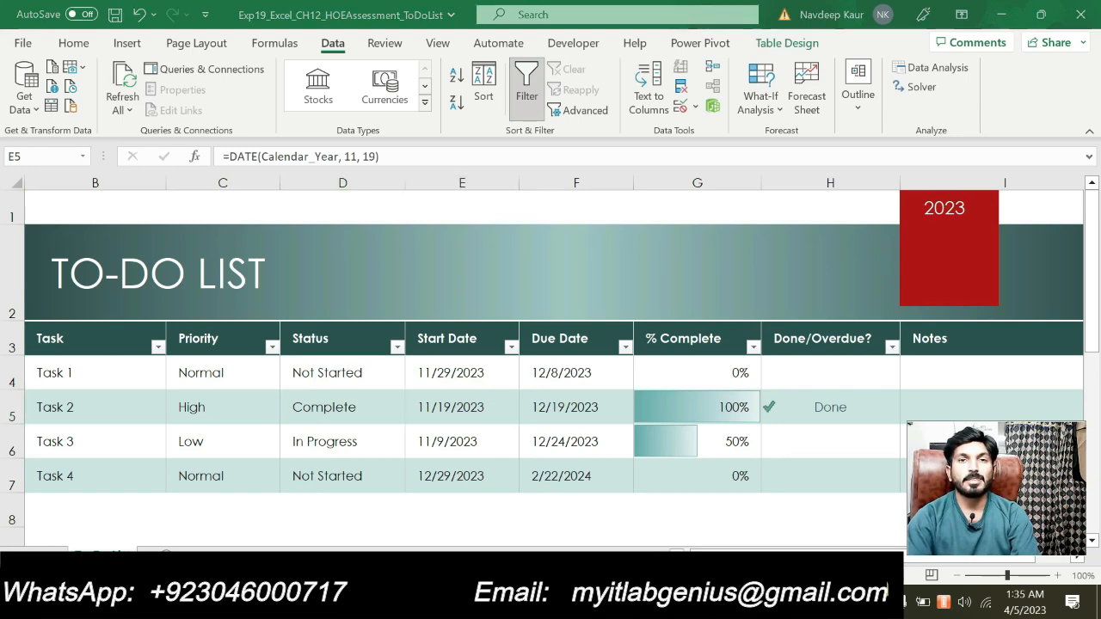
# Switch to the Word instructions, remove the highlight from step 2 and highlight step 3, "Delete column C.", in green
pyautogui.hotkey('alt', 'Tab')
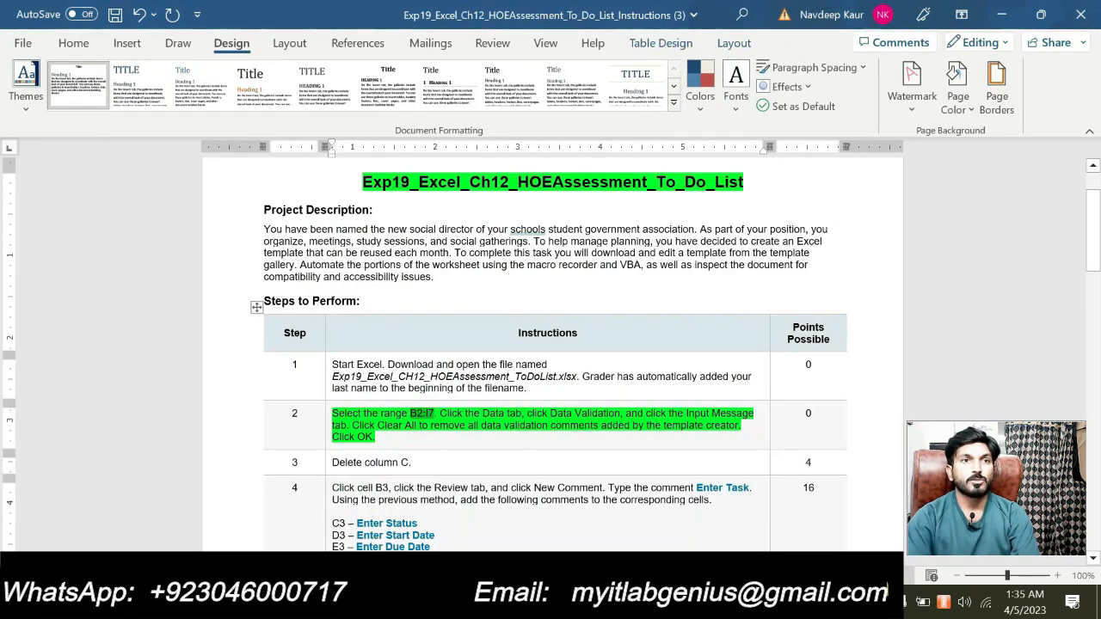
pyautogui.moveTo(379, 437); pyautogui.dragTo(333, 414)
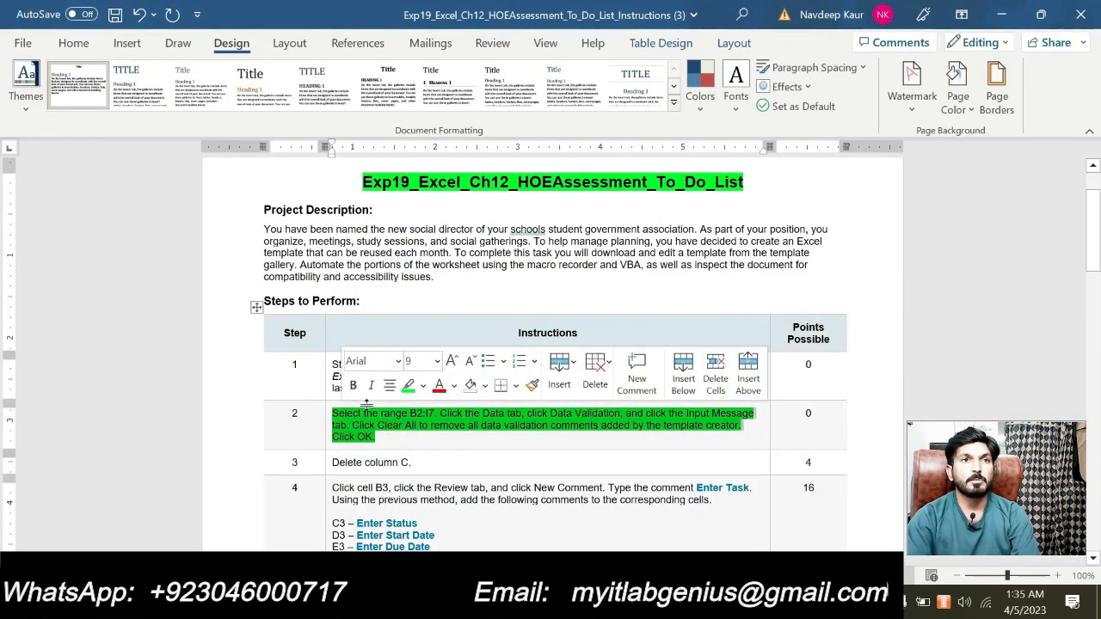
pyautogui.click(407, 391)
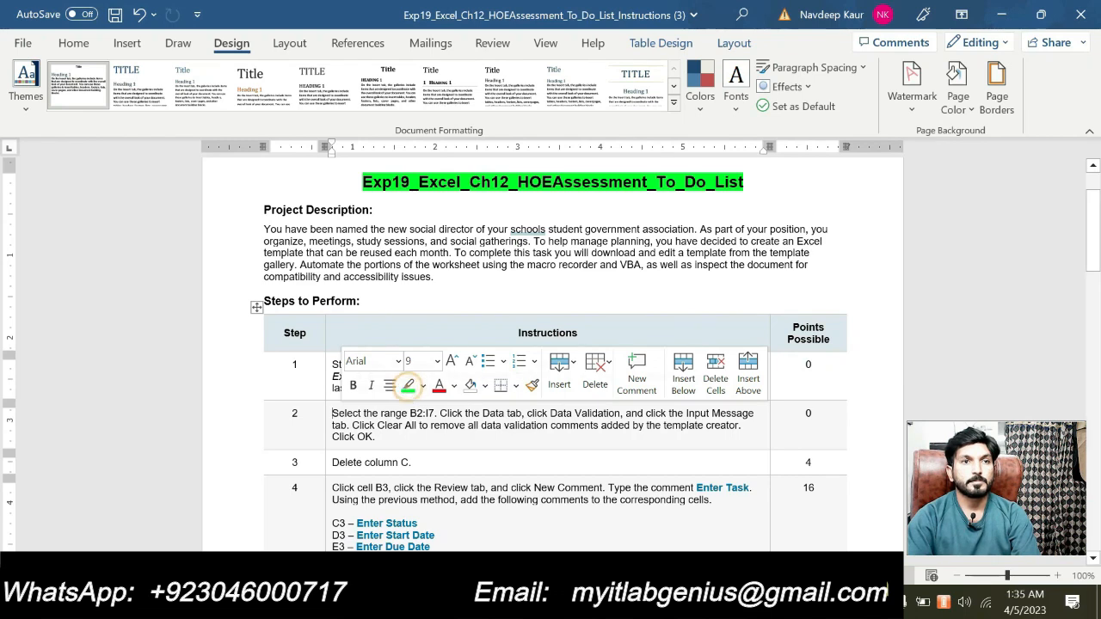
pyautogui.moveTo(365, 463)
pyautogui.mouseDown()
pyautogui.moveTo(413, 463)
pyautogui.moveTo(332, 463)
pyautogui.mouseUp()
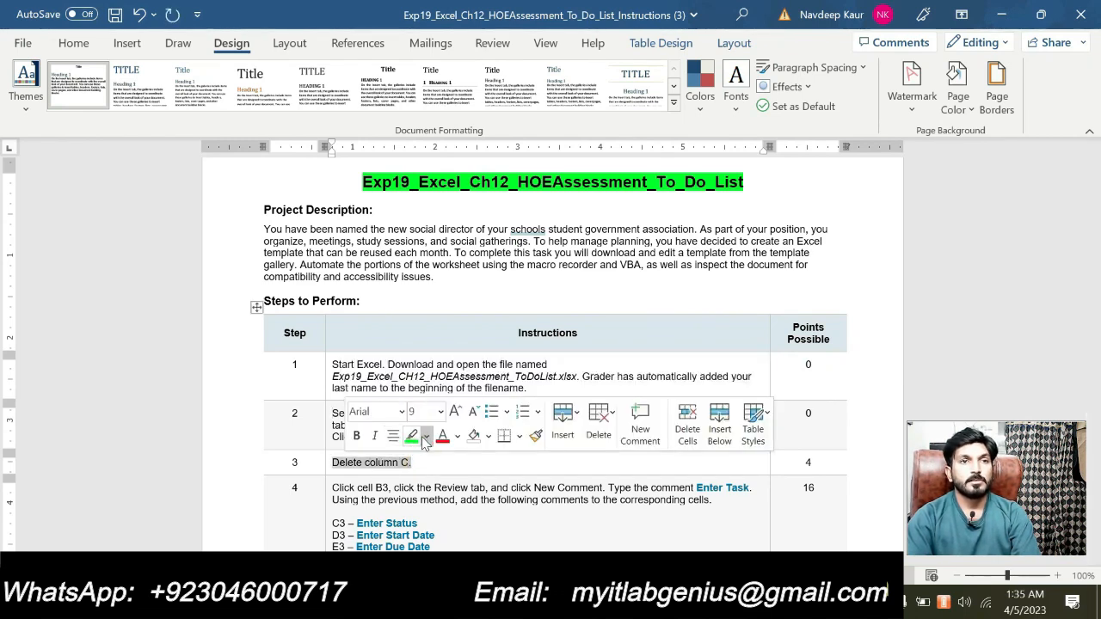
pyautogui.click(413, 437)
pyautogui.click(422, 464)
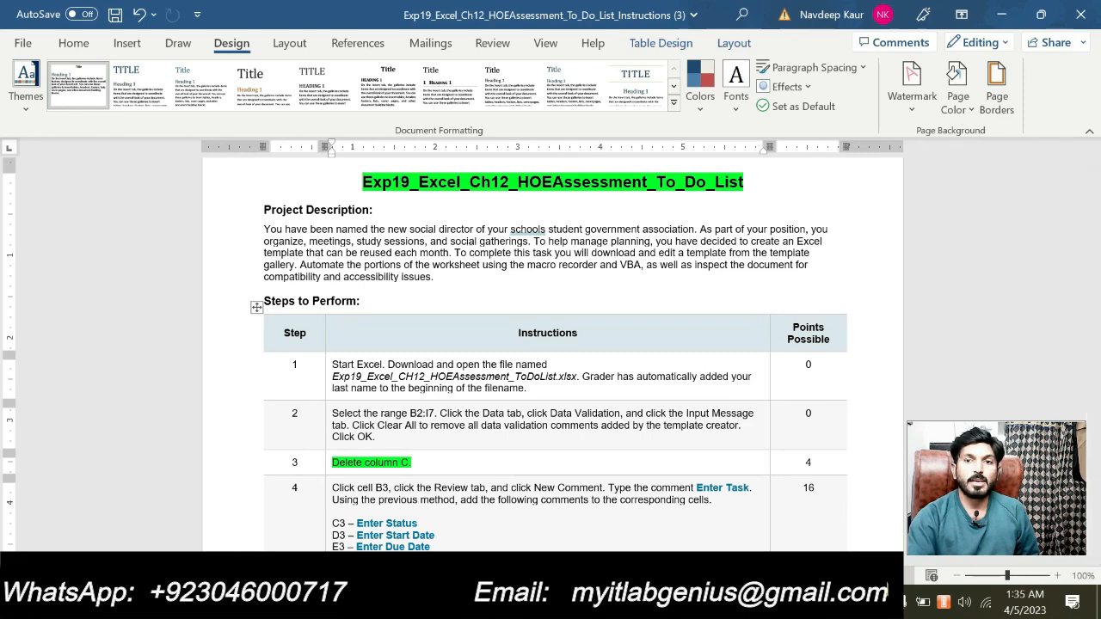
# Delete column C (Priority) from the to-do list in the Excel workbook and return to the Word instructions
pyautogui.hotkey('alt', 'Tab')
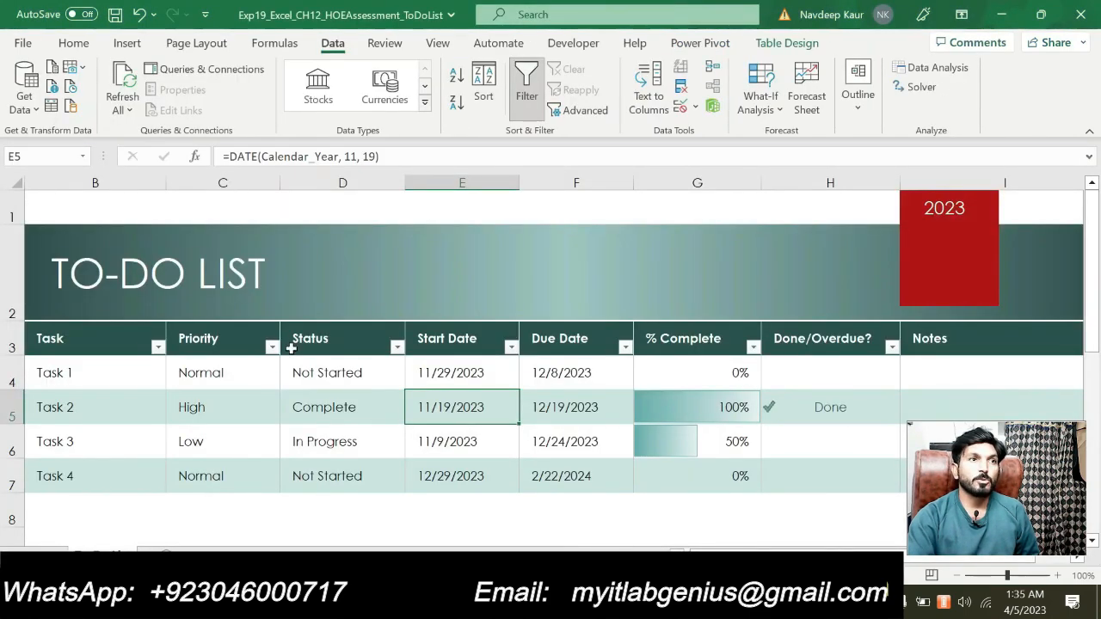
pyautogui.click(223, 183)
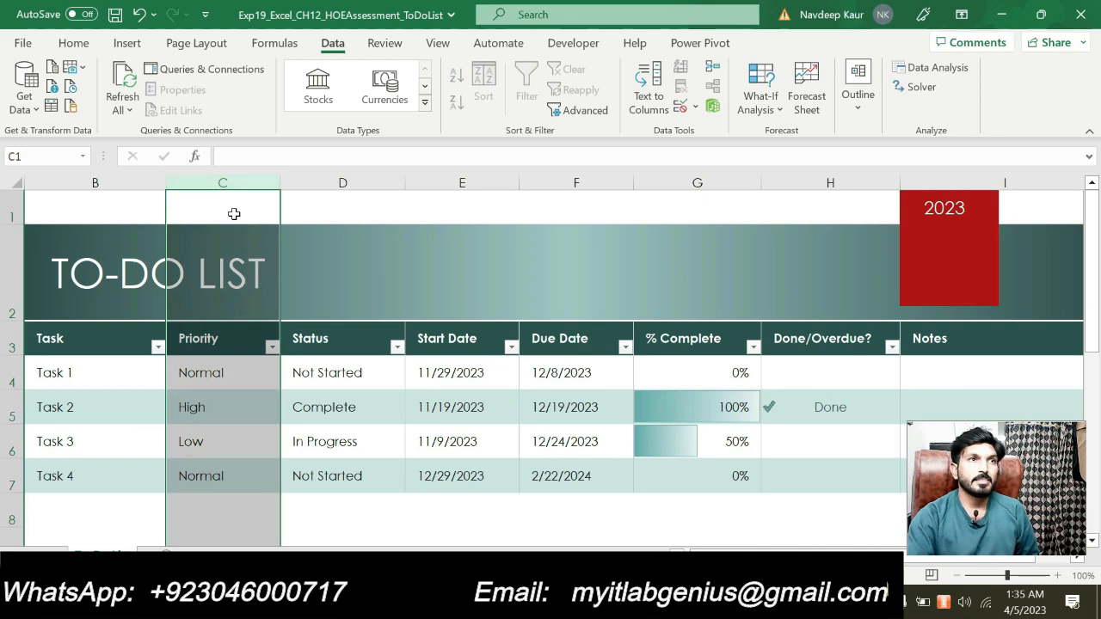
pyautogui.rightClick(235, 215)
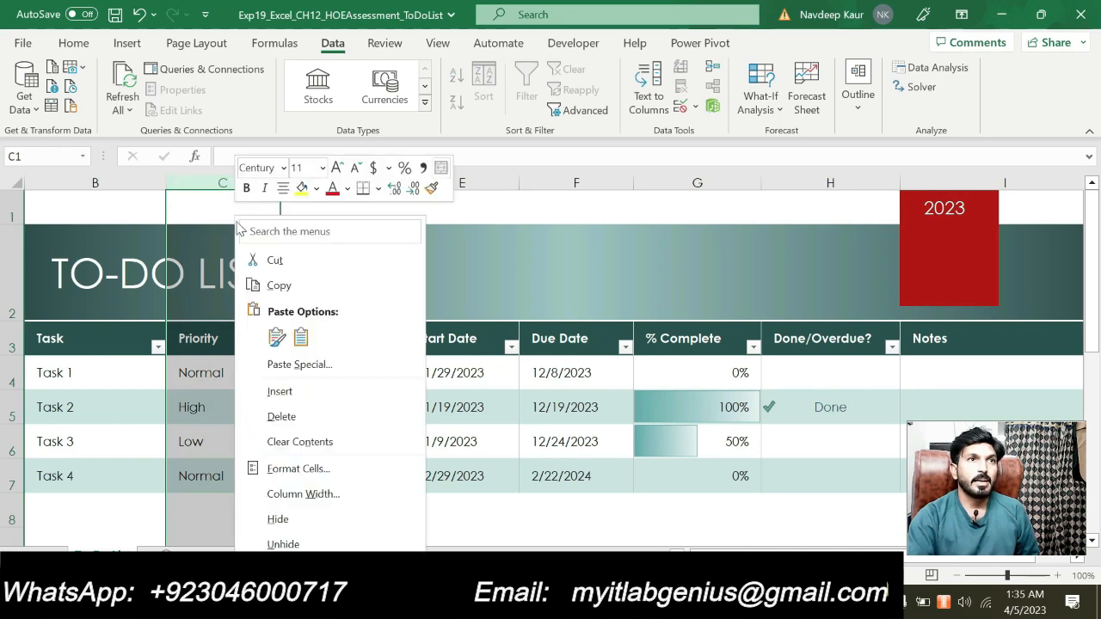
pyautogui.click(279, 416)
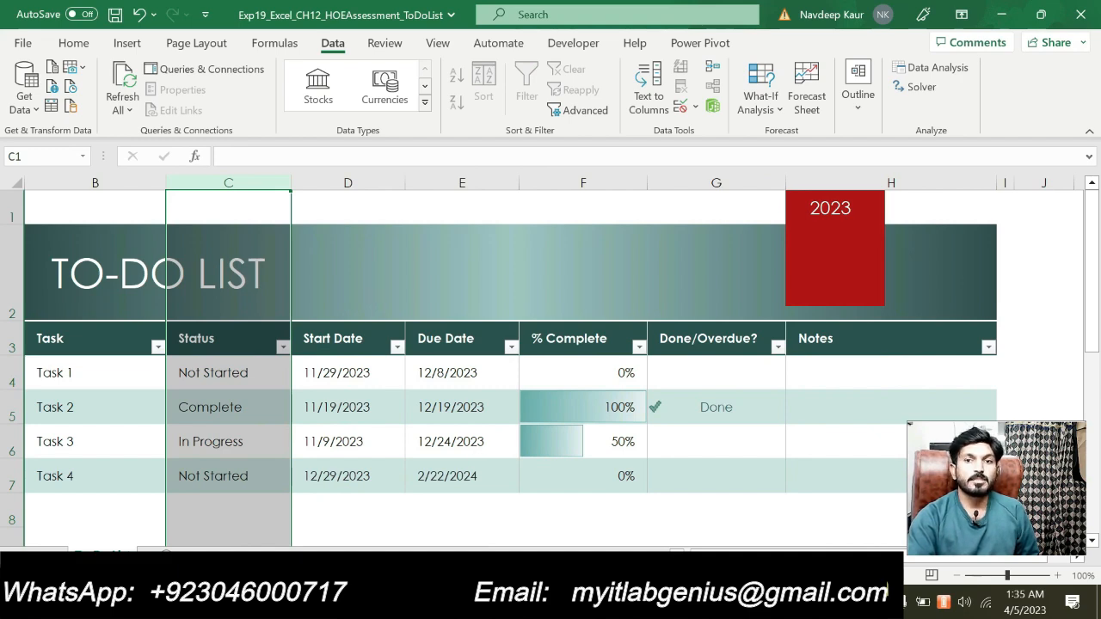
pyautogui.click(424, 603)
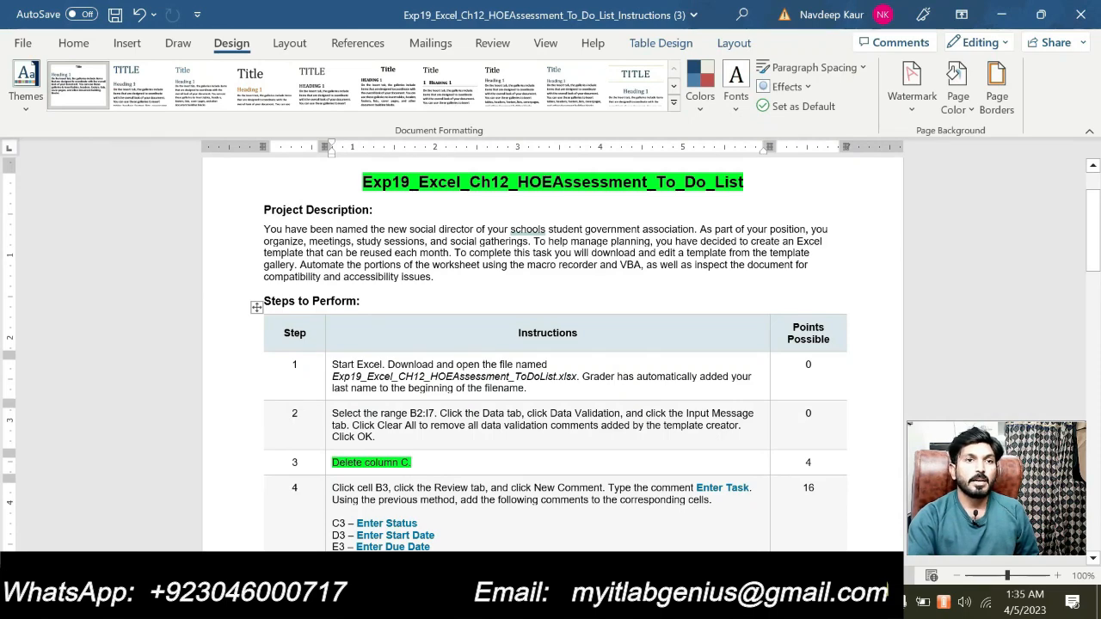
# Remove the highlight from step 3 in the Word instructions and highlight the two instruction lines of step 4 in green
pyautogui.moveTo(413, 463); pyautogui.dragTo(333, 463)
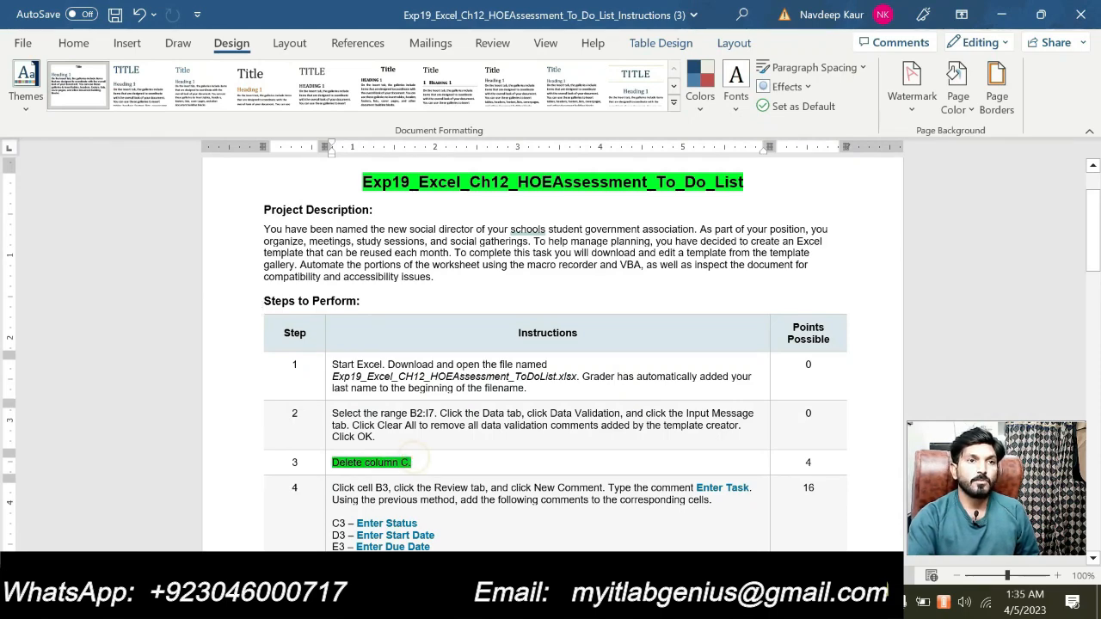
pyautogui.click(410, 433)
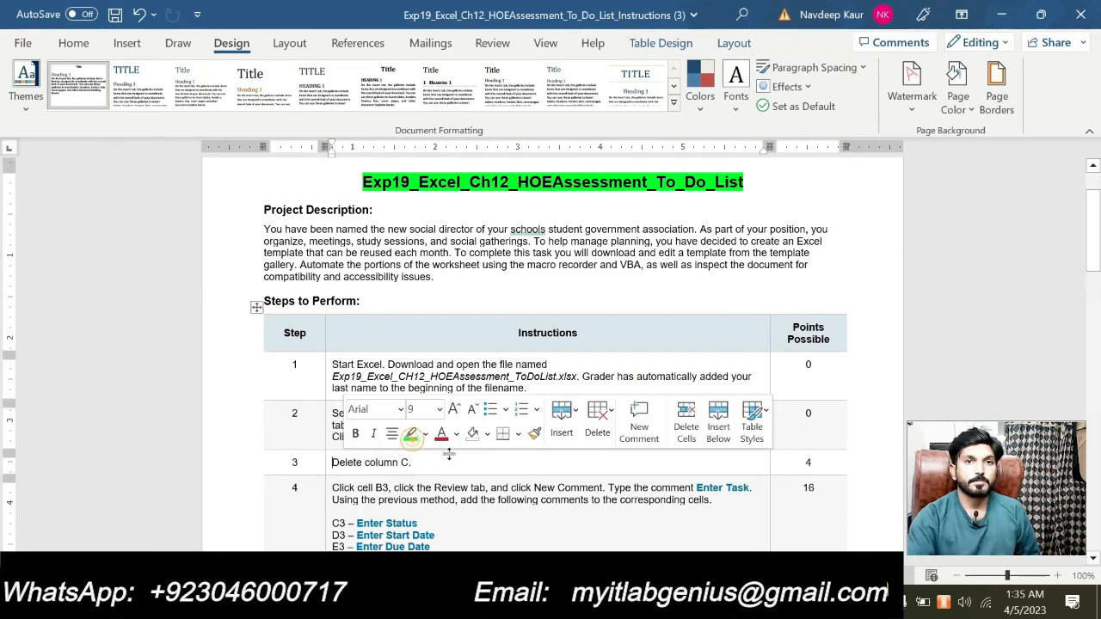
pyautogui.scroll(-2, 332, 379)
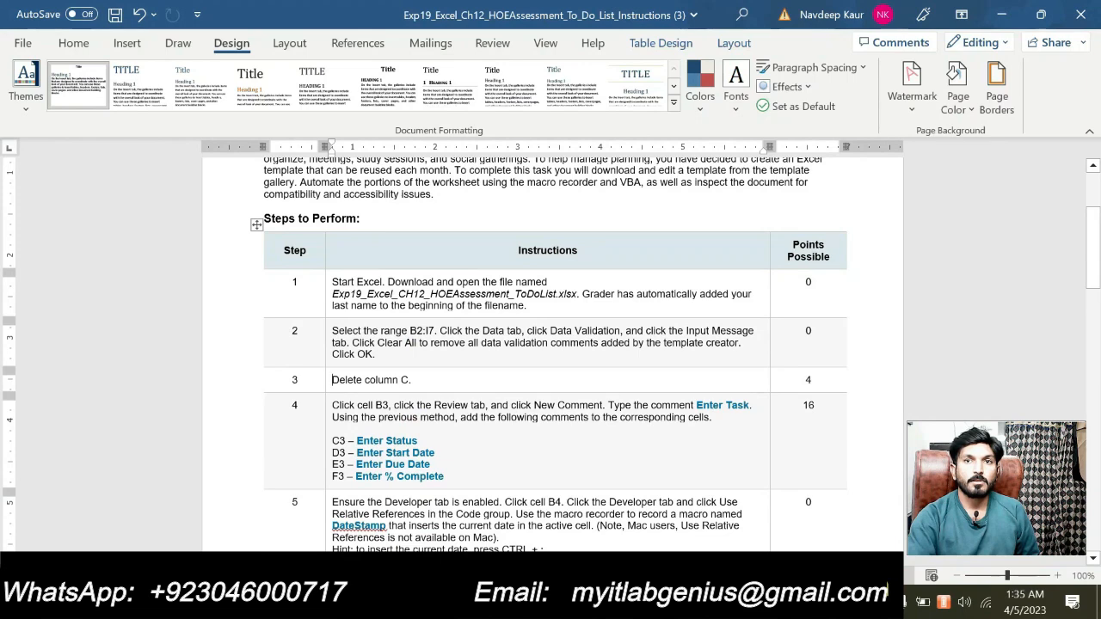
pyautogui.moveTo(715, 442); pyautogui.dragTo(332, 405)
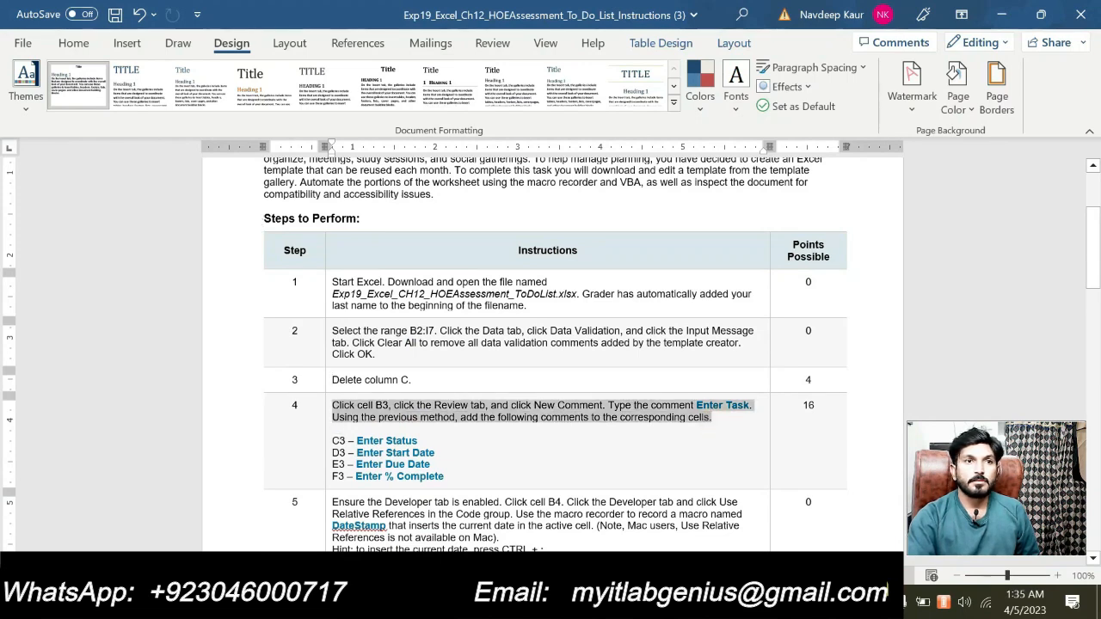
pyautogui.click(413, 375)
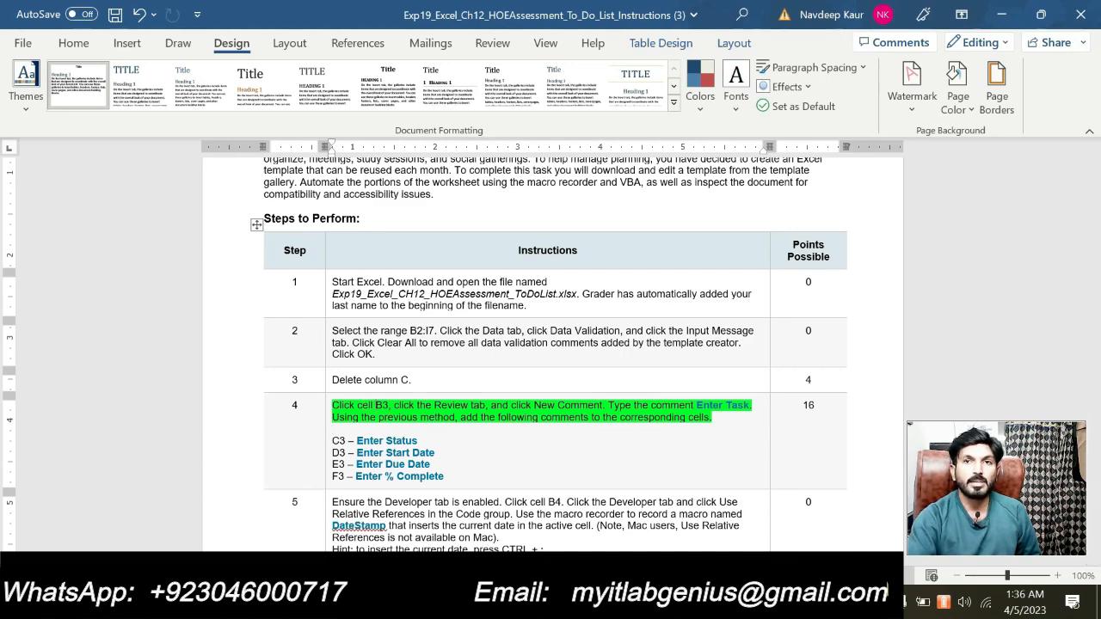
# Switch to the Excel workbook, post the comment "Enter Task" on cell B3 and reselect the cell to check it
pyautogui.moveTo(691, 603)
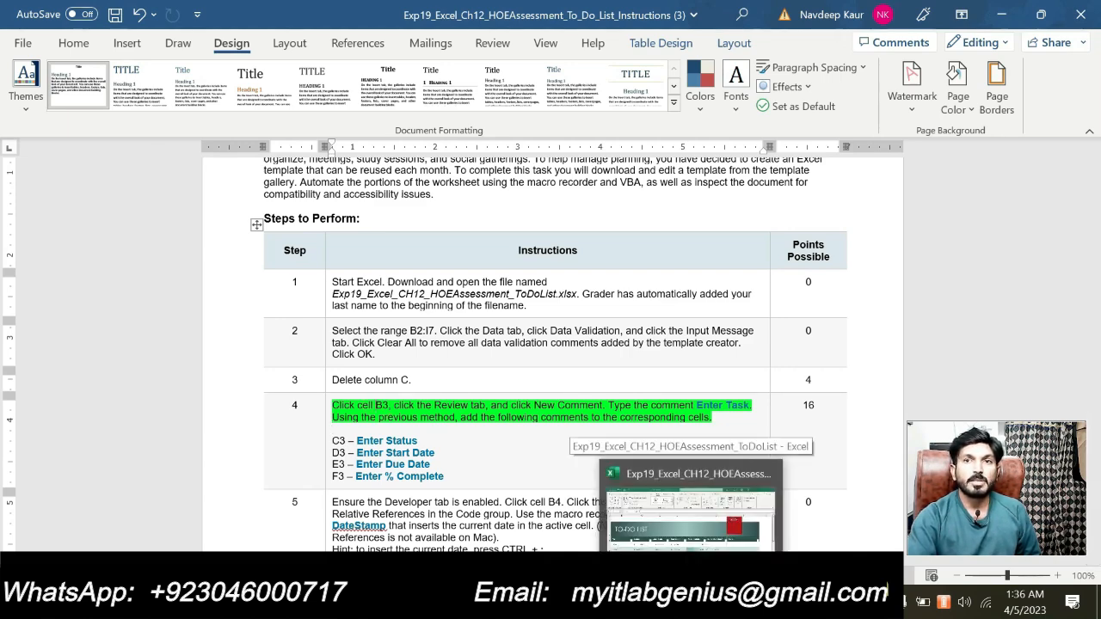
pyautogui.click(690, 521)
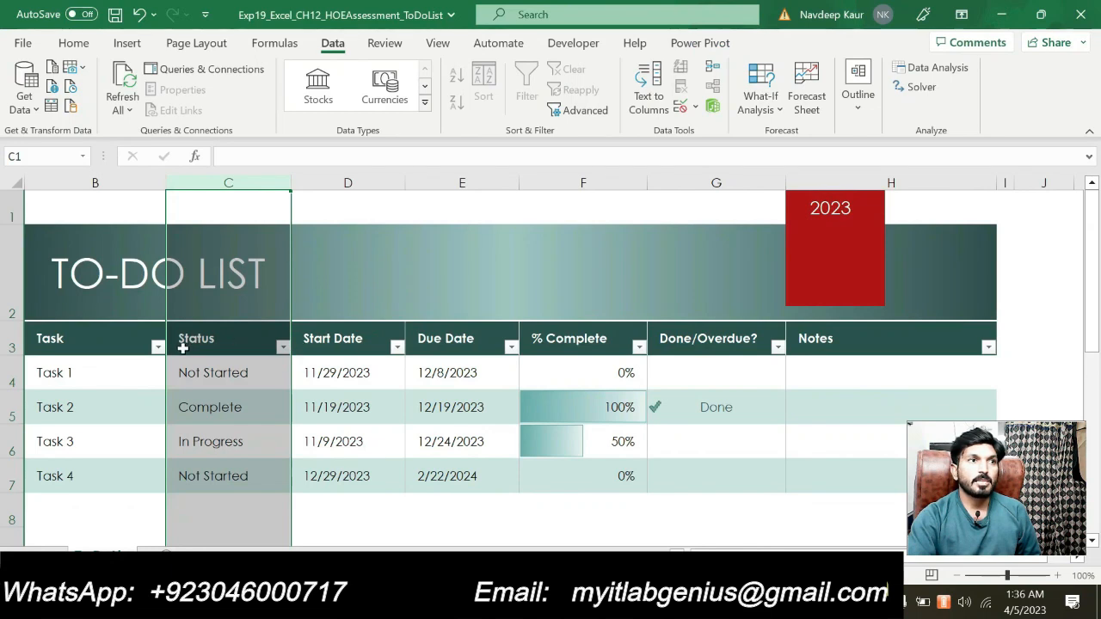
pyautogui.click(104, 338)
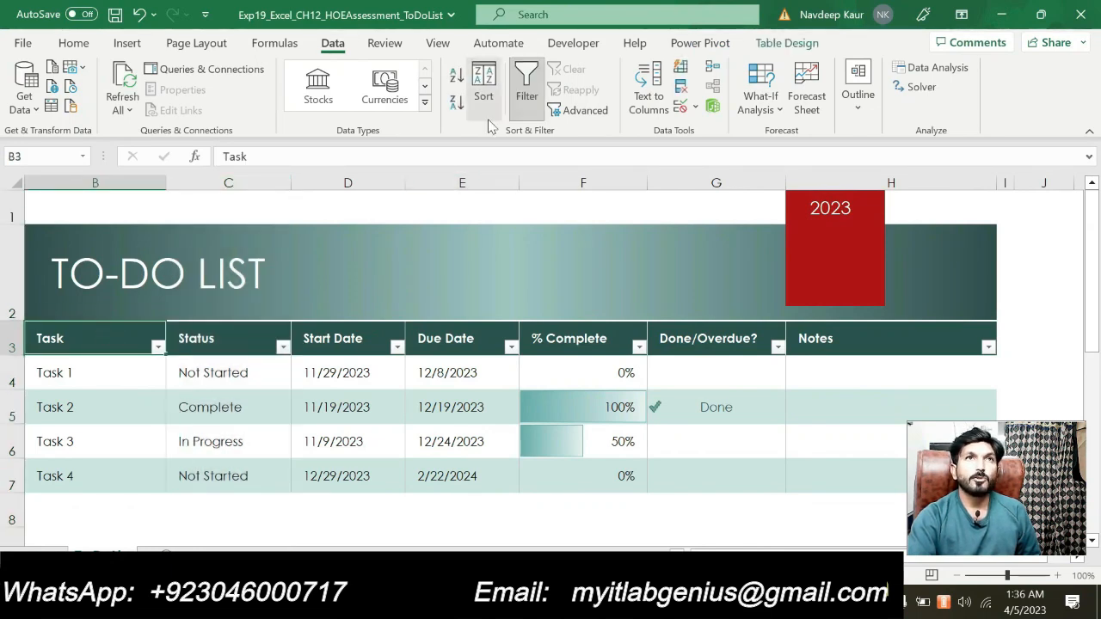
pyautogui.click(388, 43)
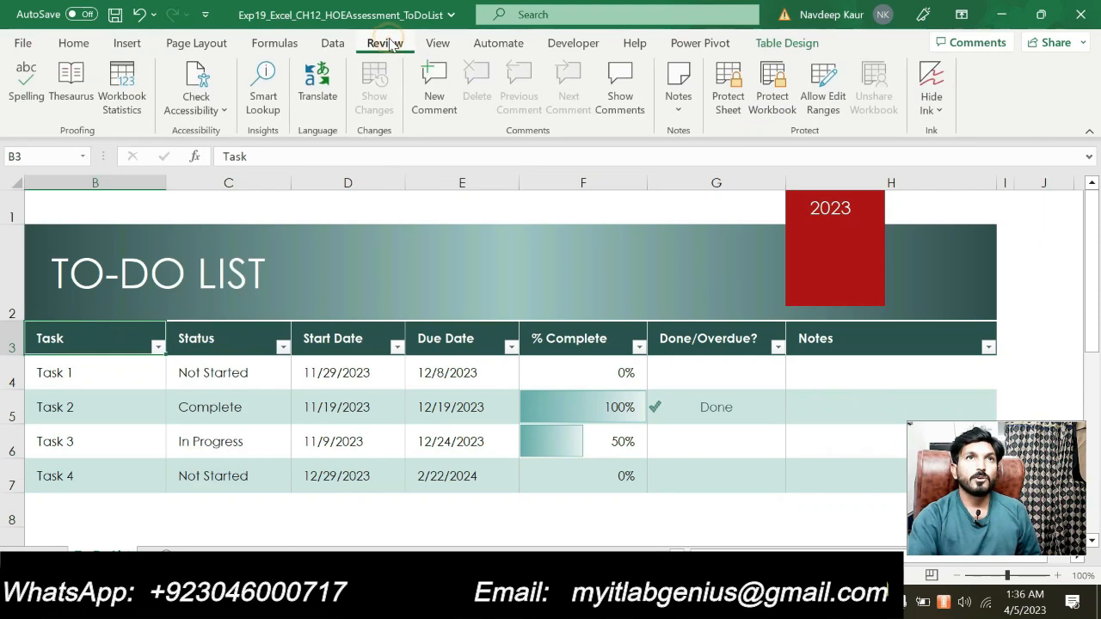
pyautogui.click(423, 67)
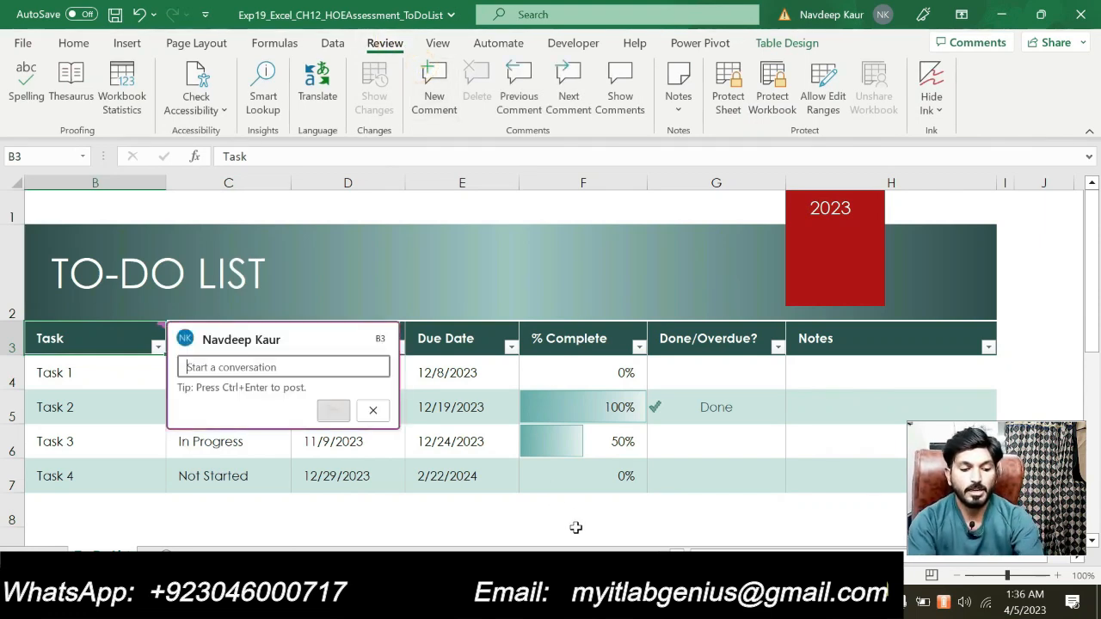
pyautogui.write('En')
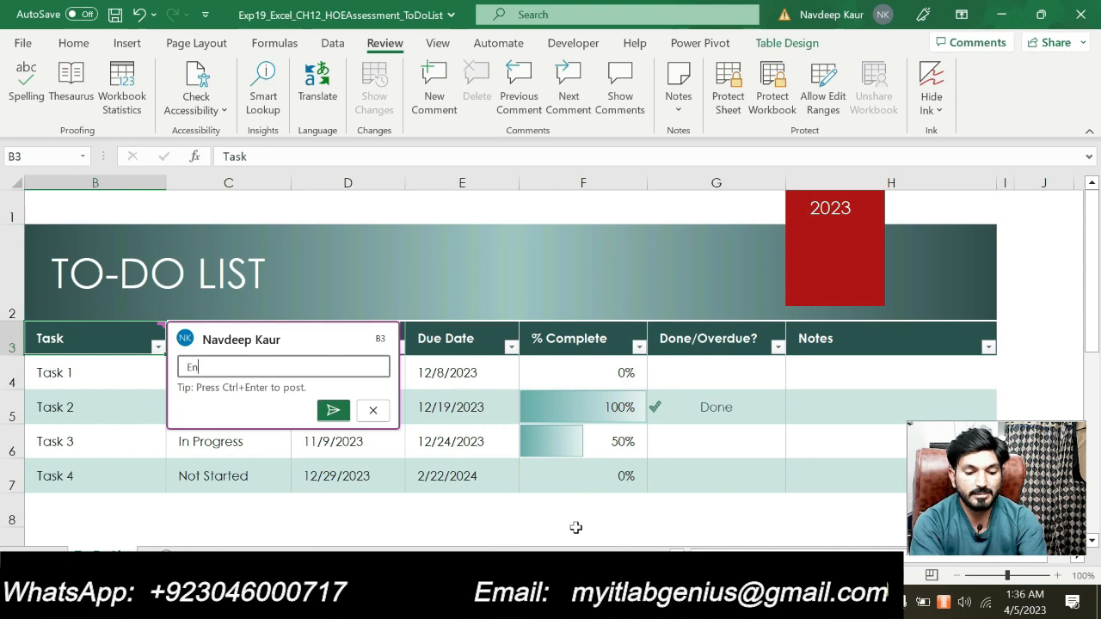
pyautogui.write('ter T')
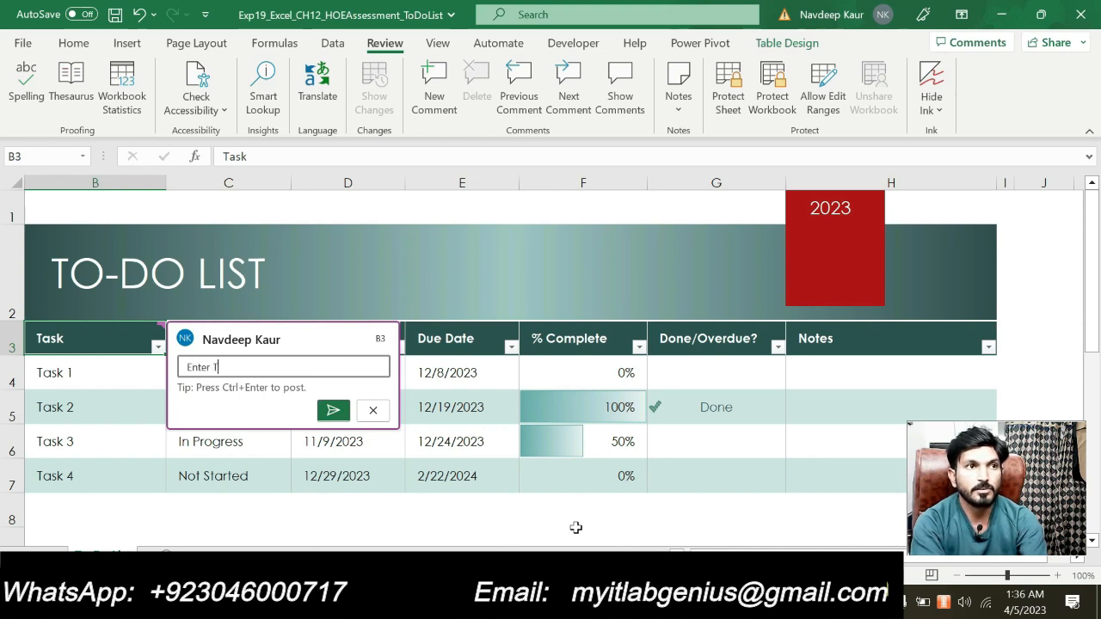
pyautogui.write('ask')
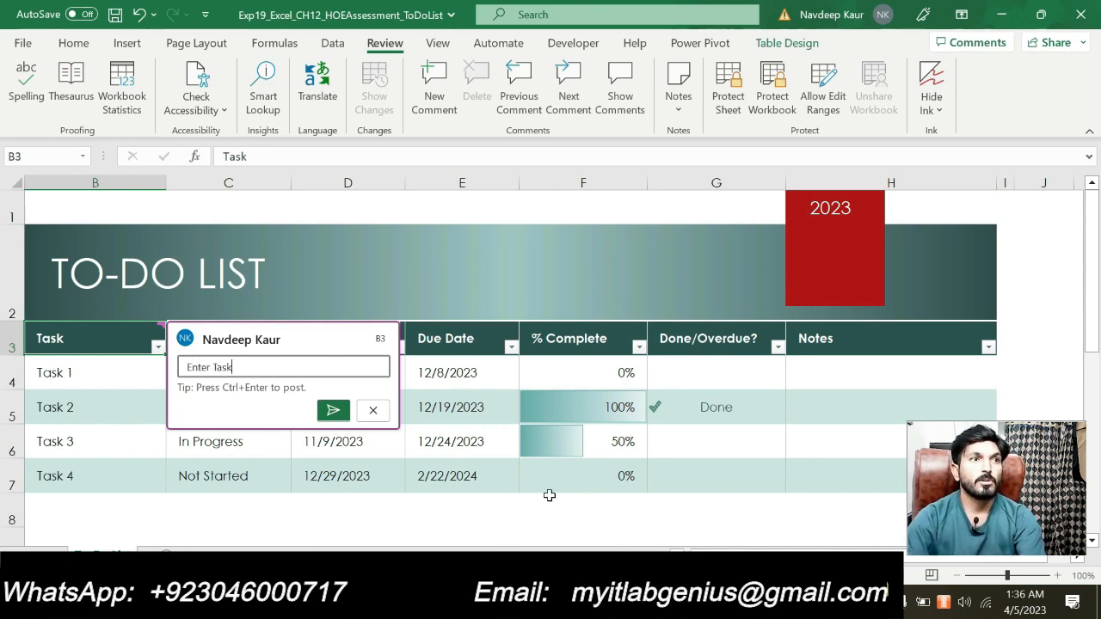
pyautogui.click(332, 411)
pyautogui.click(400, 292)
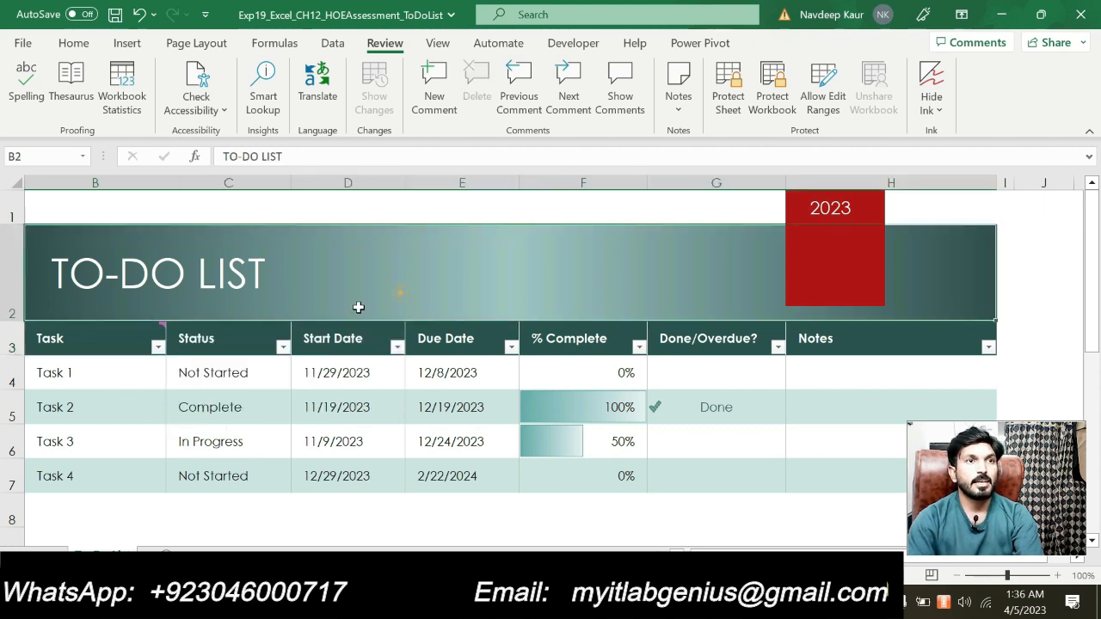
pyautogui.click(119, 346)
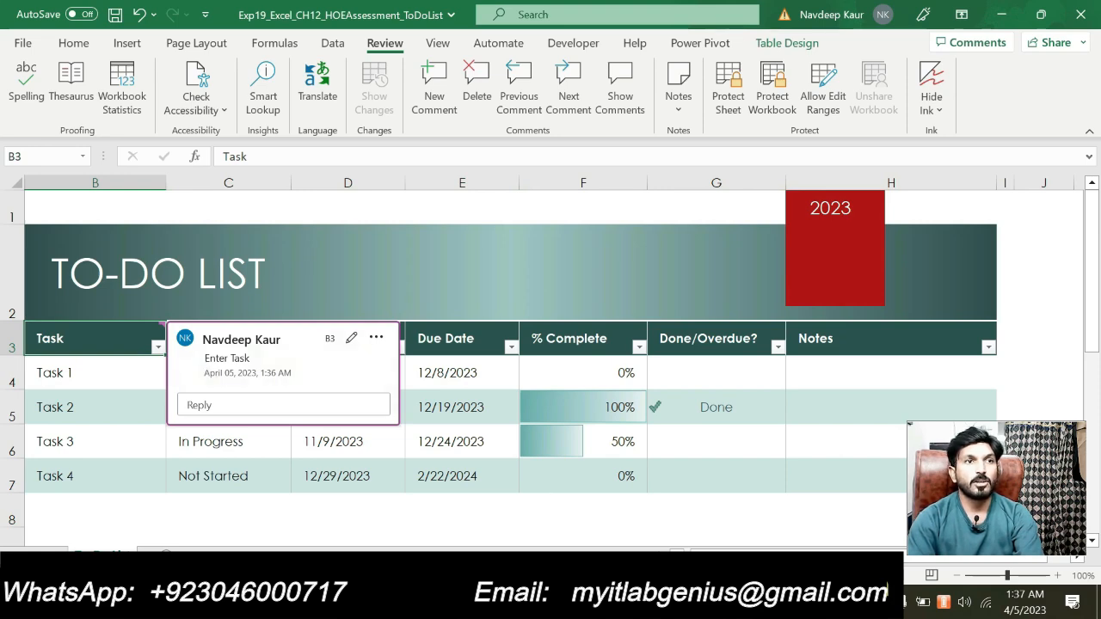
# Consult step 4 in the Word instructions and post the comment "Enter Status" on cell C3 in the Excel workbook
pyautogui.hotkey('alt', 'Tab')
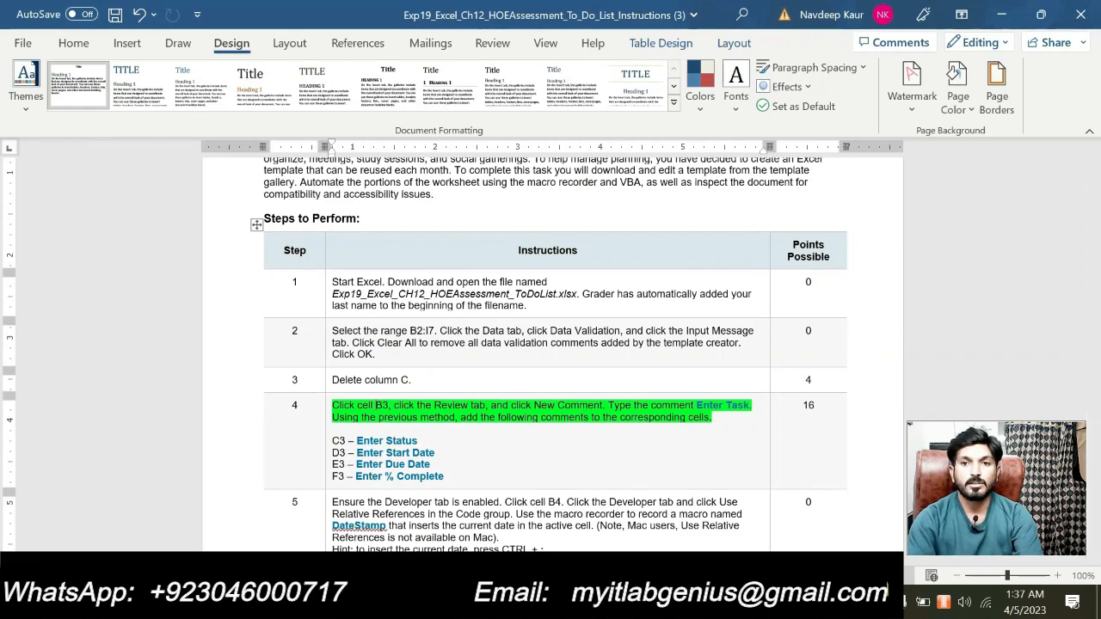
pyautogui.hotkey('alt', 'Tab')
pyautogui.click(232, 324)
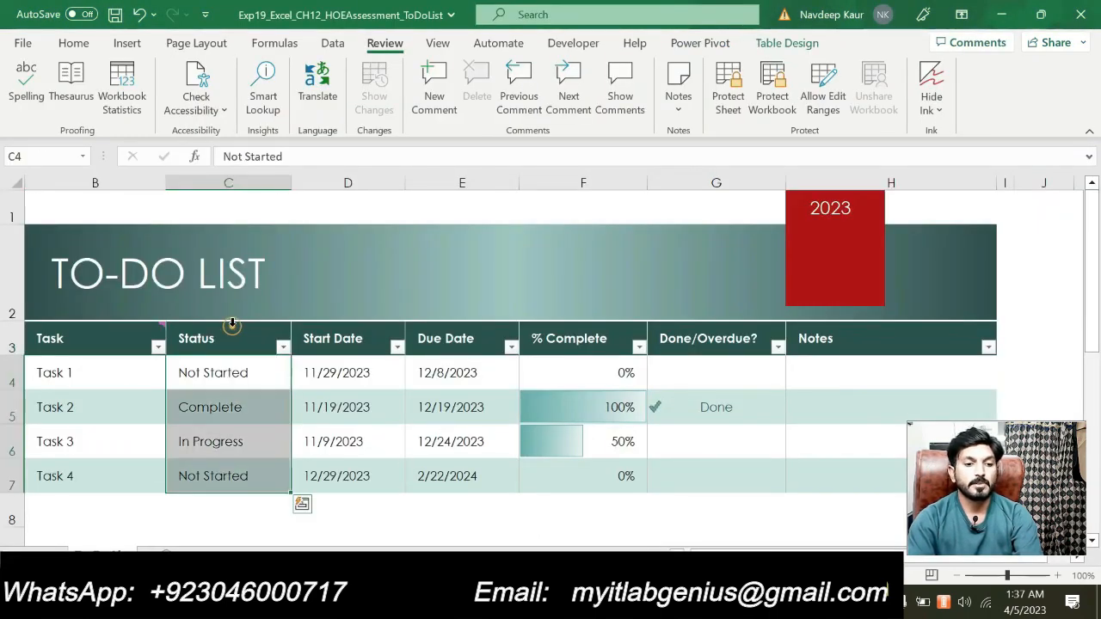
pyautogui.click(227, 344)
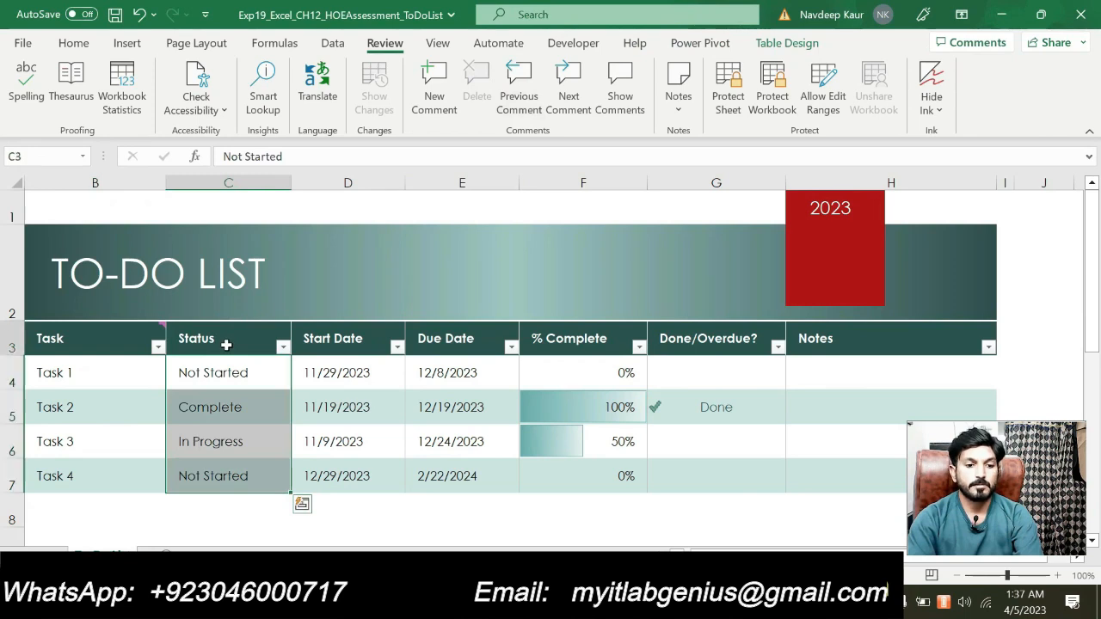
pyautogui.click(227, 345)
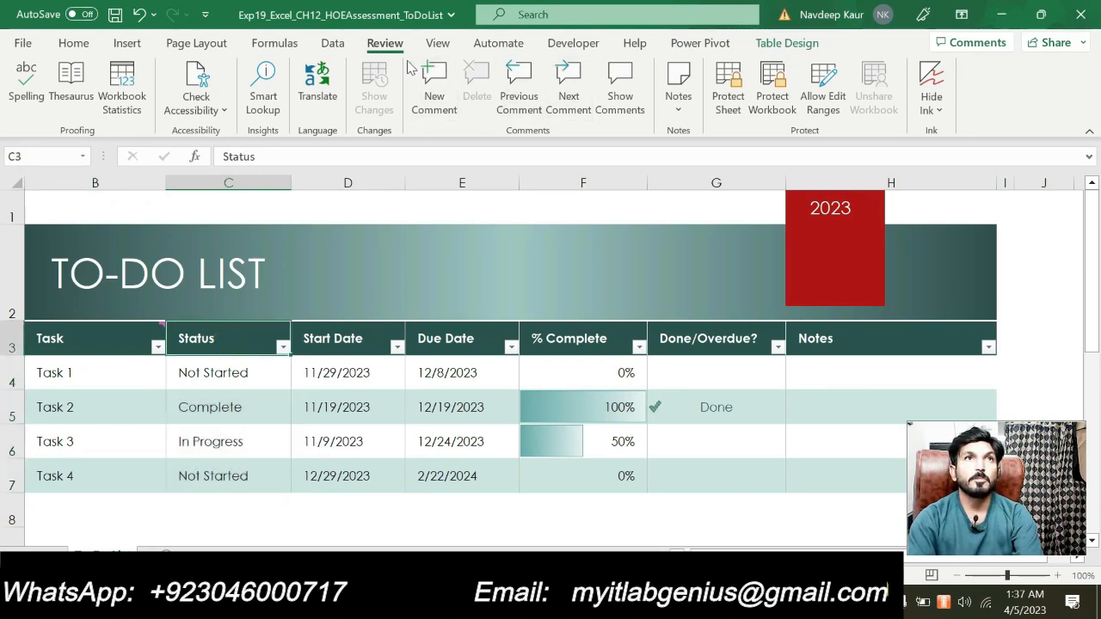
pyautogui.click(433, 102)
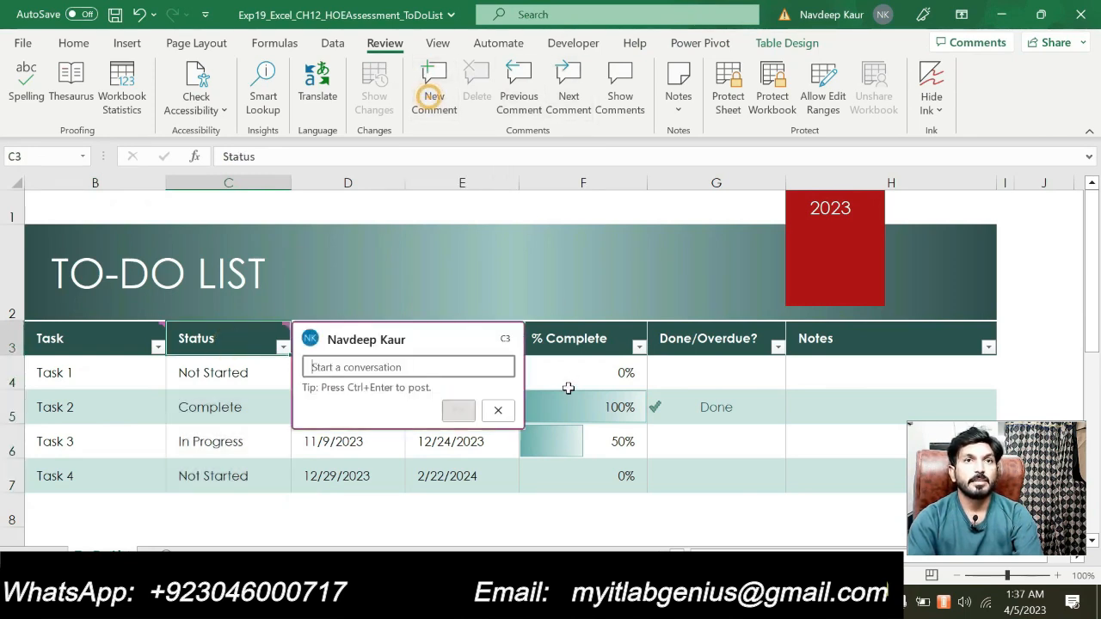
pyautogui.write('E')
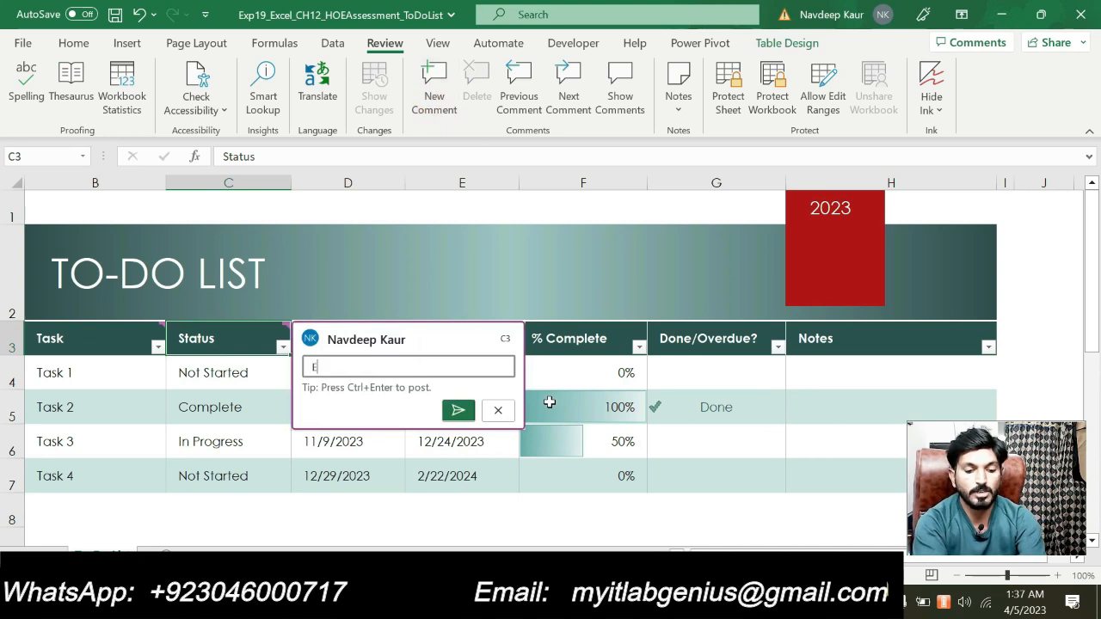
pyautogui.write('nter')
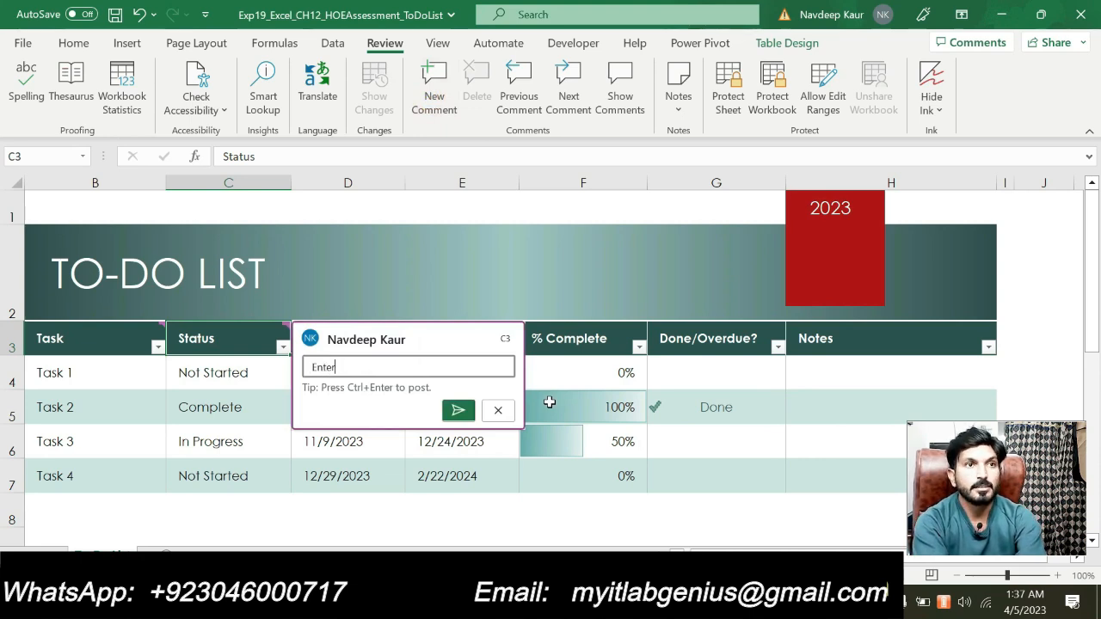
pyautogui.write(' Status')
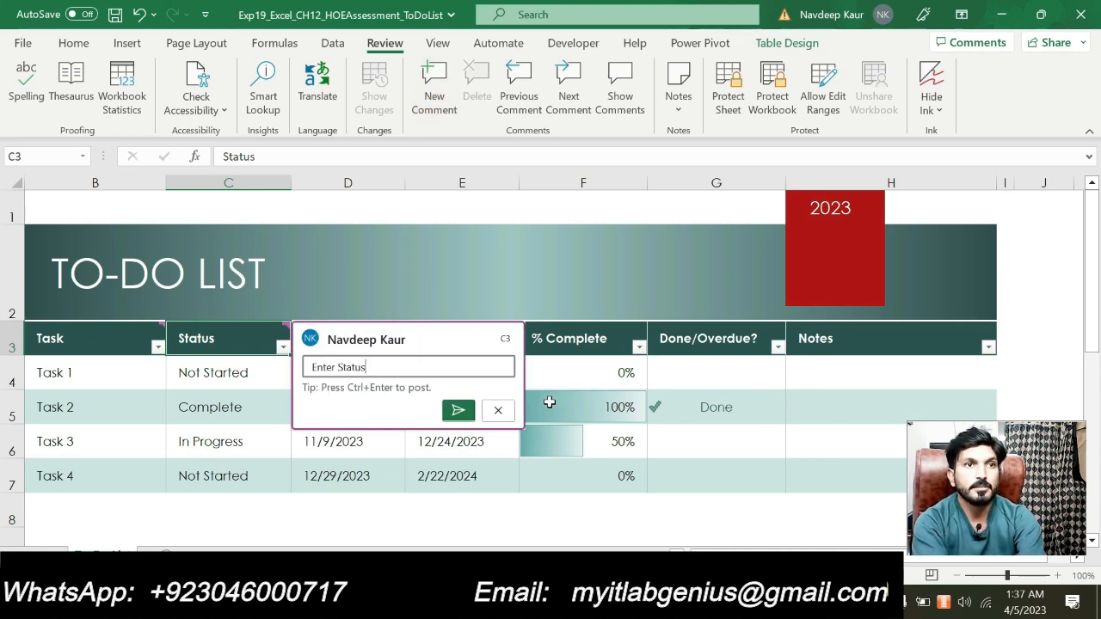
pyautogui.click(458, 409)
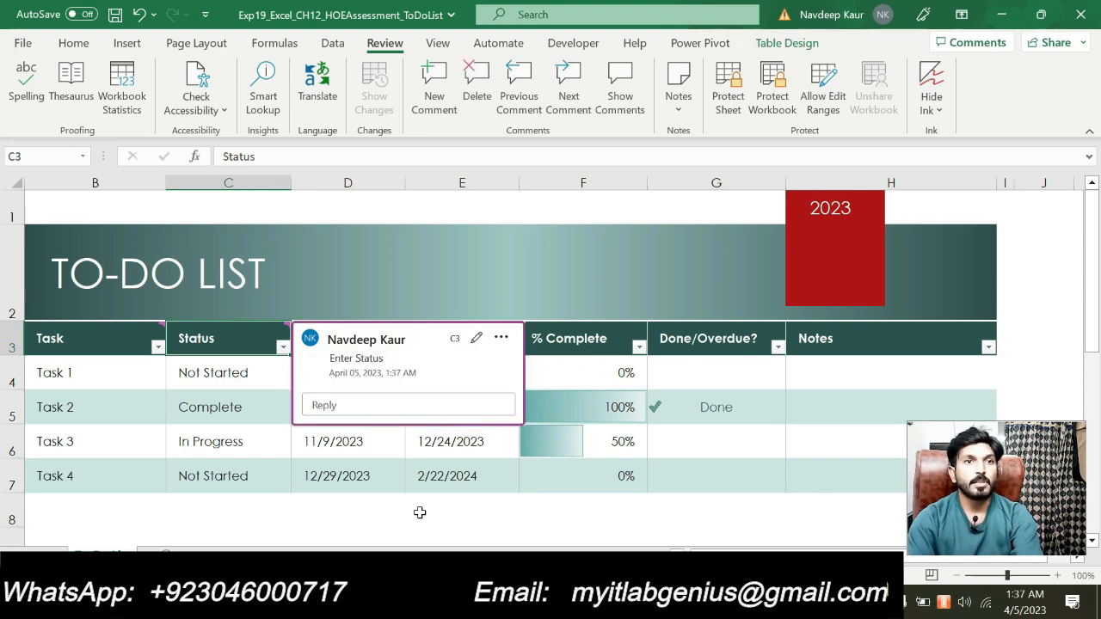
# Check the Word instructions for the next comment and post "Enter Start Date" on cell D3 in the Excel workbook
pyautogui.hotkey('alt', 'Tab')
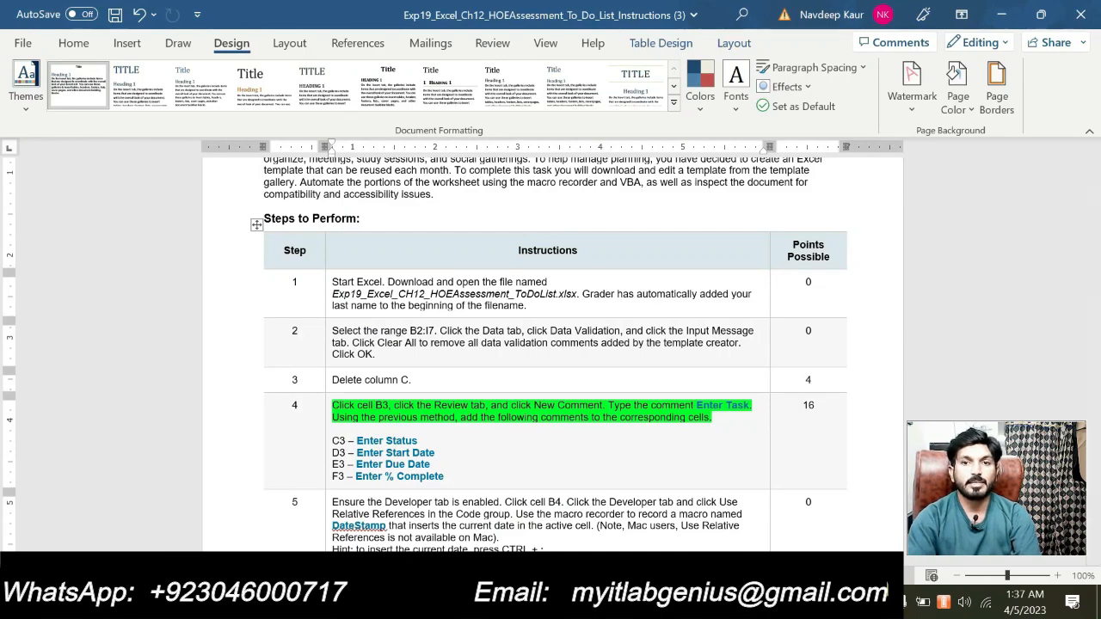
pyautogui.hotkey('alt', 'Tab')
pyautogui.click(459, 294)
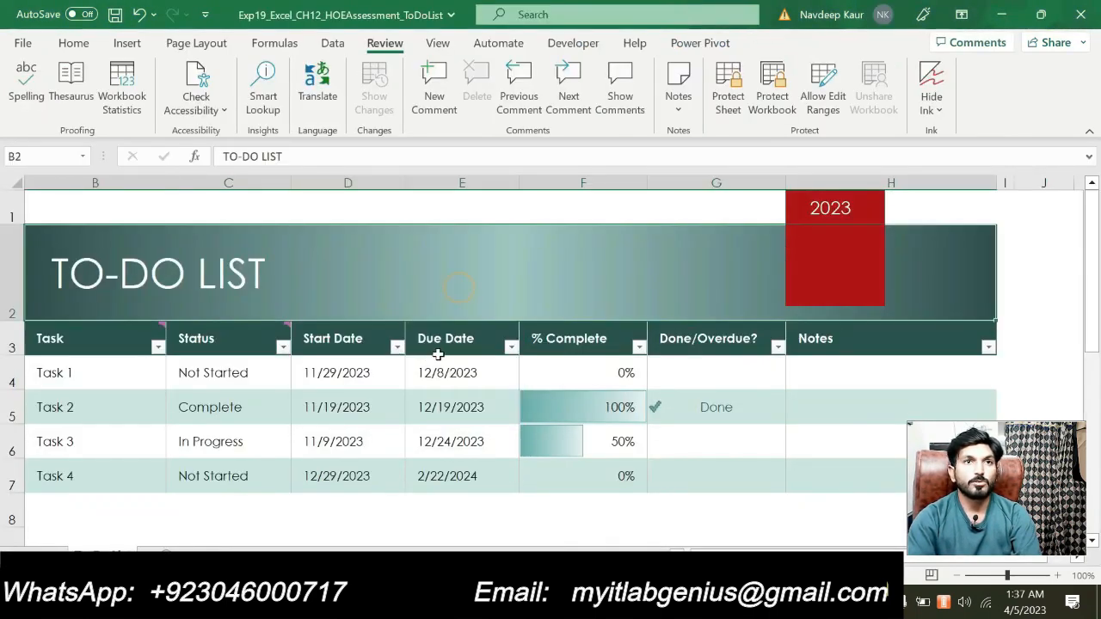
pyautogui.click(354, 341)
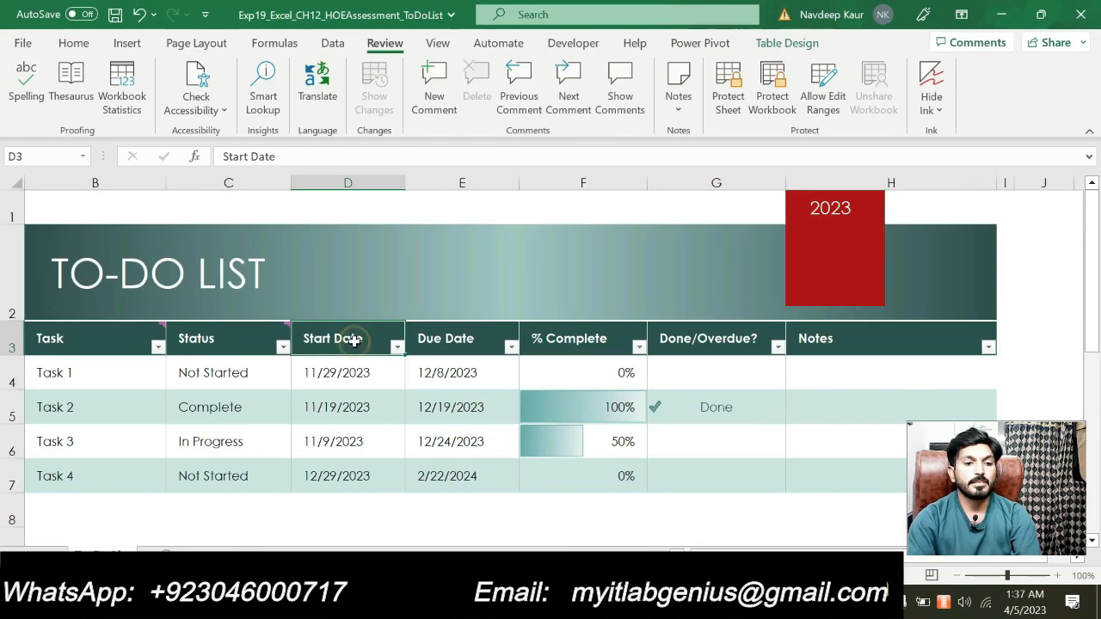
pyautogui.click(425, 84)
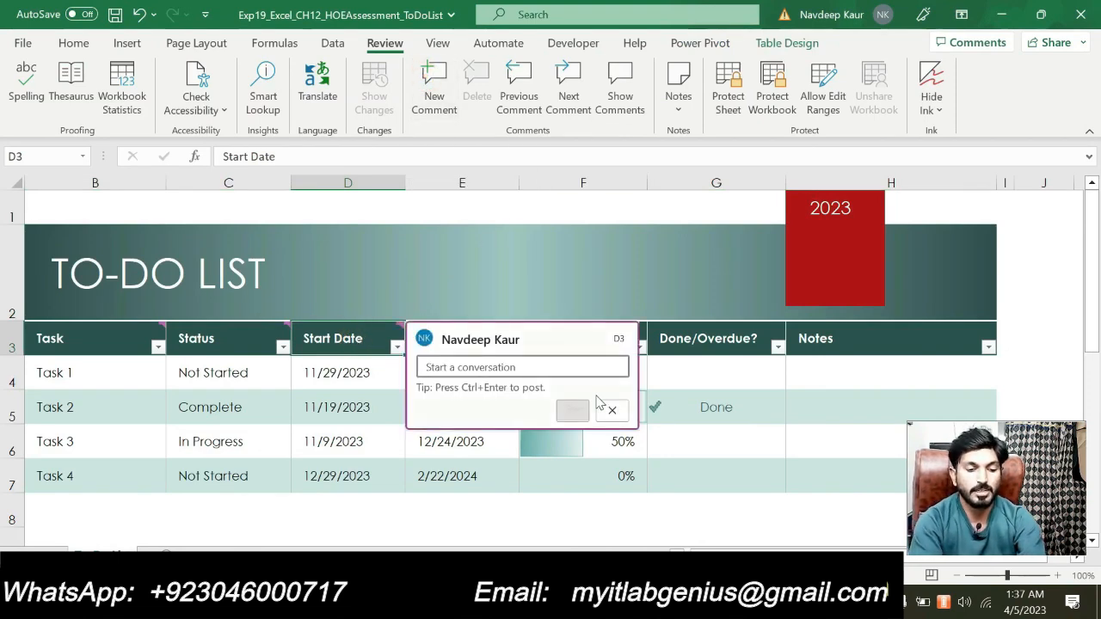
pyautogui.write('Enter Start Date')
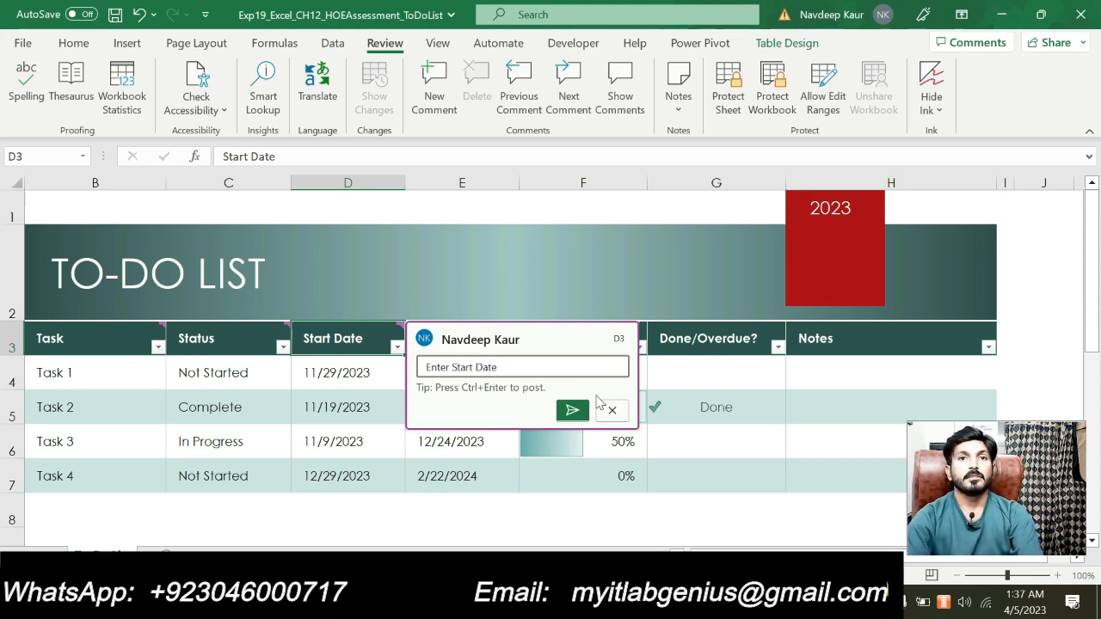
pyautogui.click(571, 410)
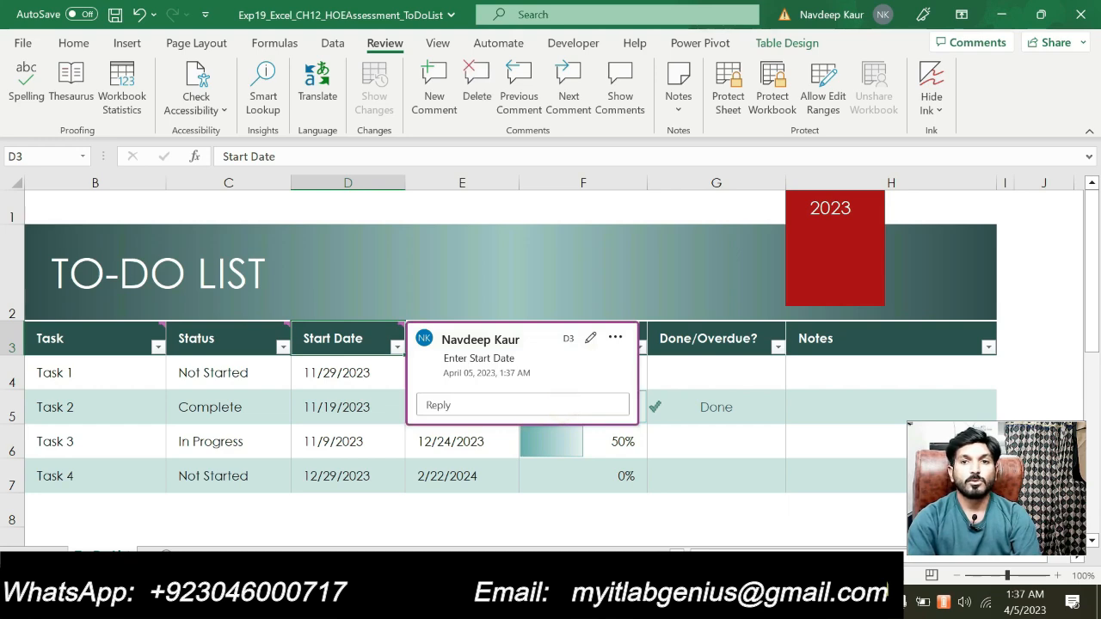
# Check the next comment in the Word instructions and post "Enter Due Date" on cell E3 in the Excel workbook
pyautogui.hotkey('alt', 'Tab')
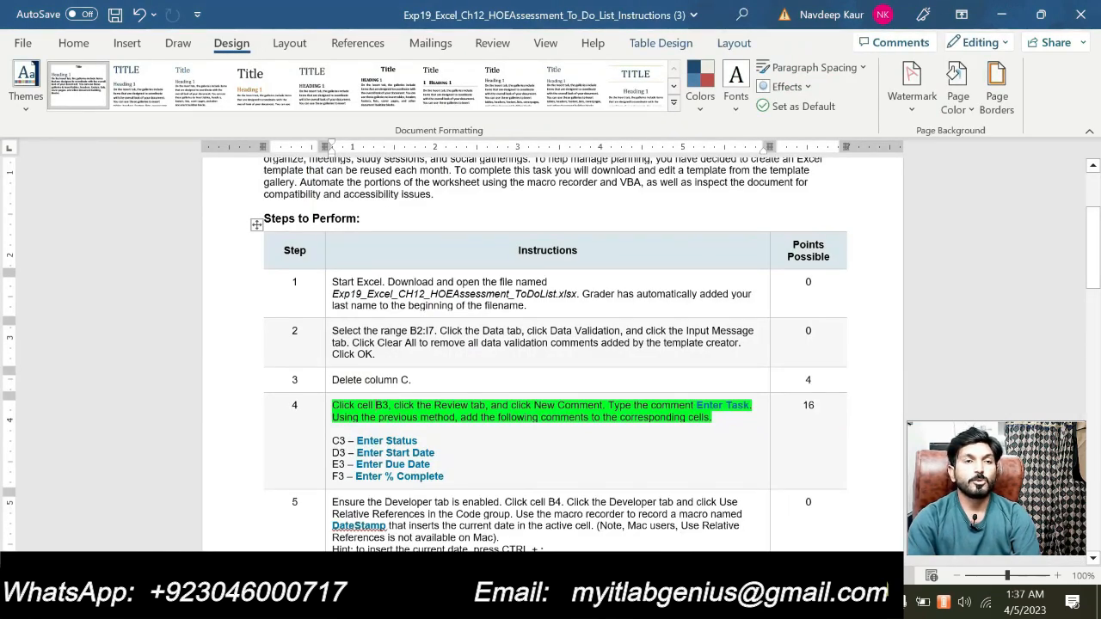
pyautogui.hotkey('alt', 'Tab')
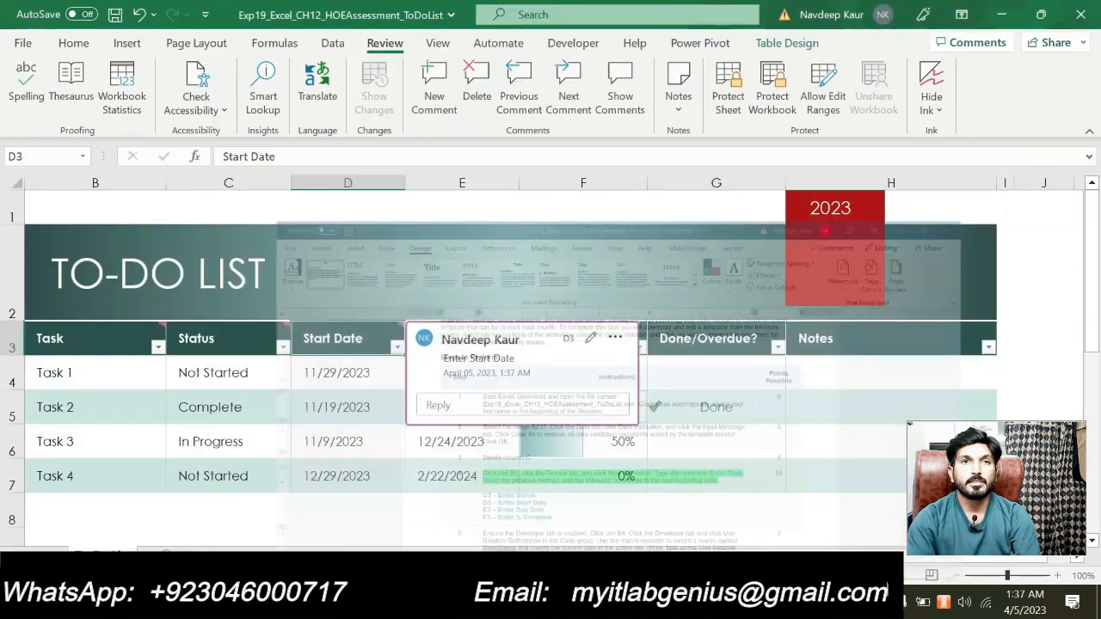
pyautogui.click(531, 265)
pyautogui.click(486, 335)
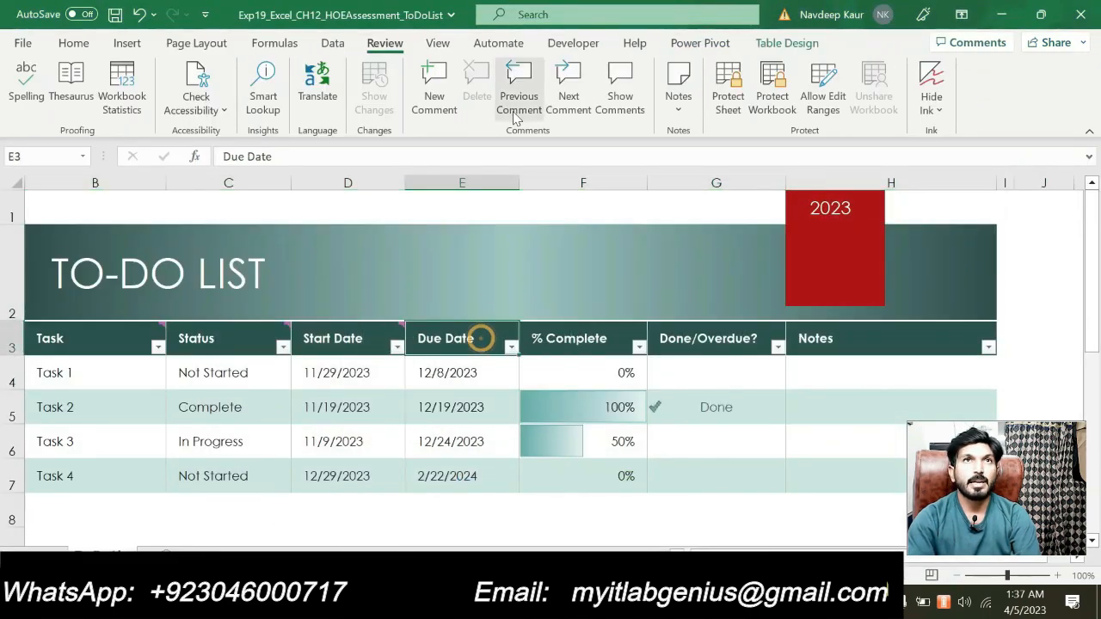
pyautogui.click(452, 102)
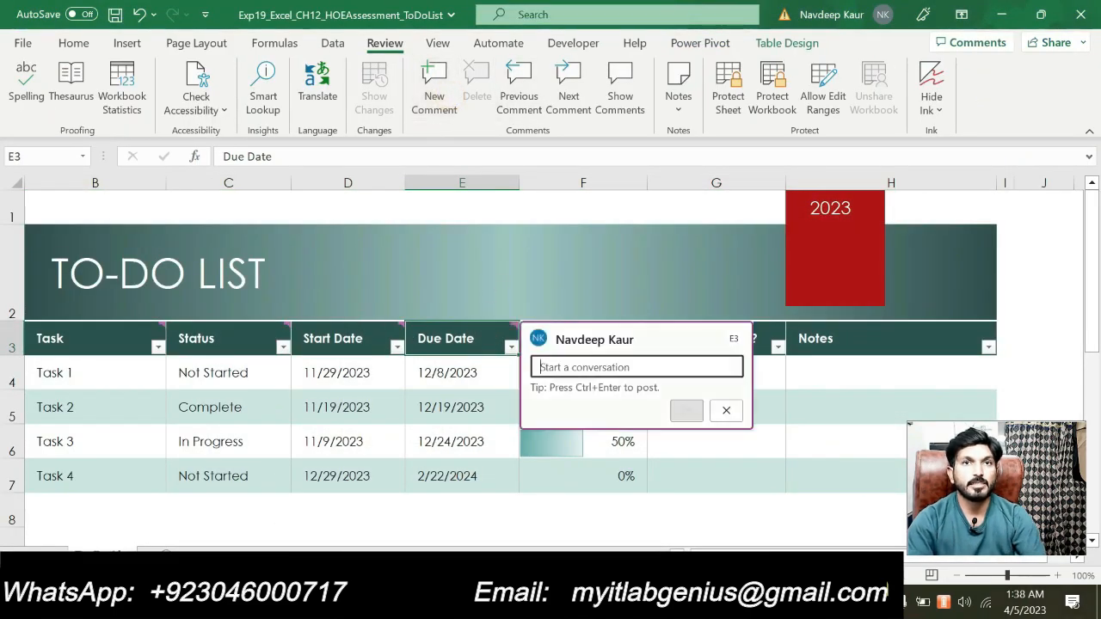
pyautogui.write('Ente')
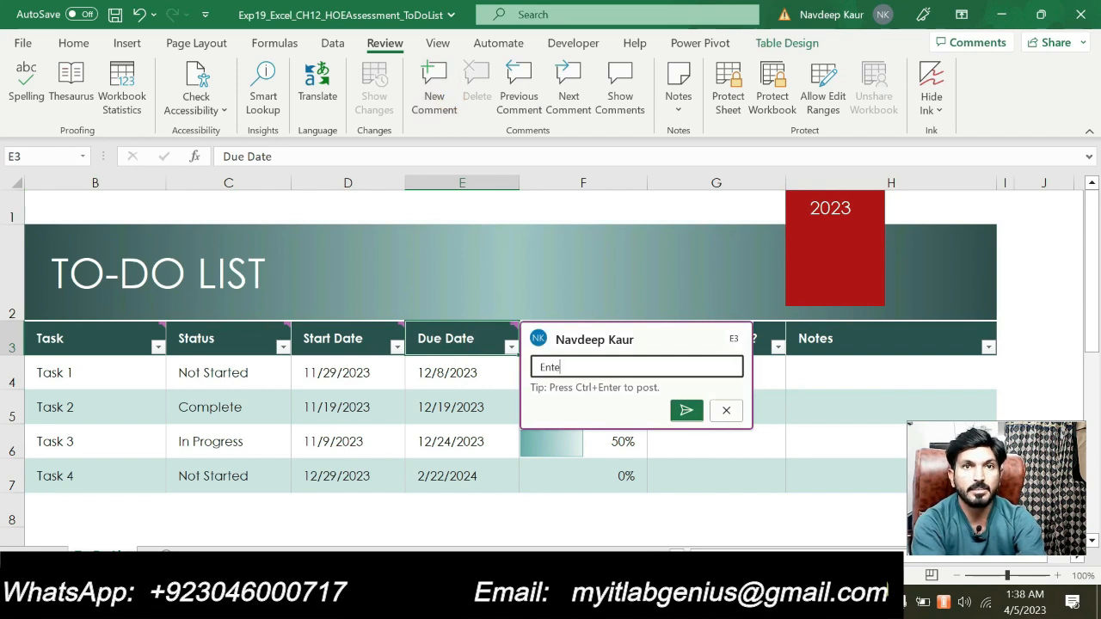
pyautogui.write('r Du')
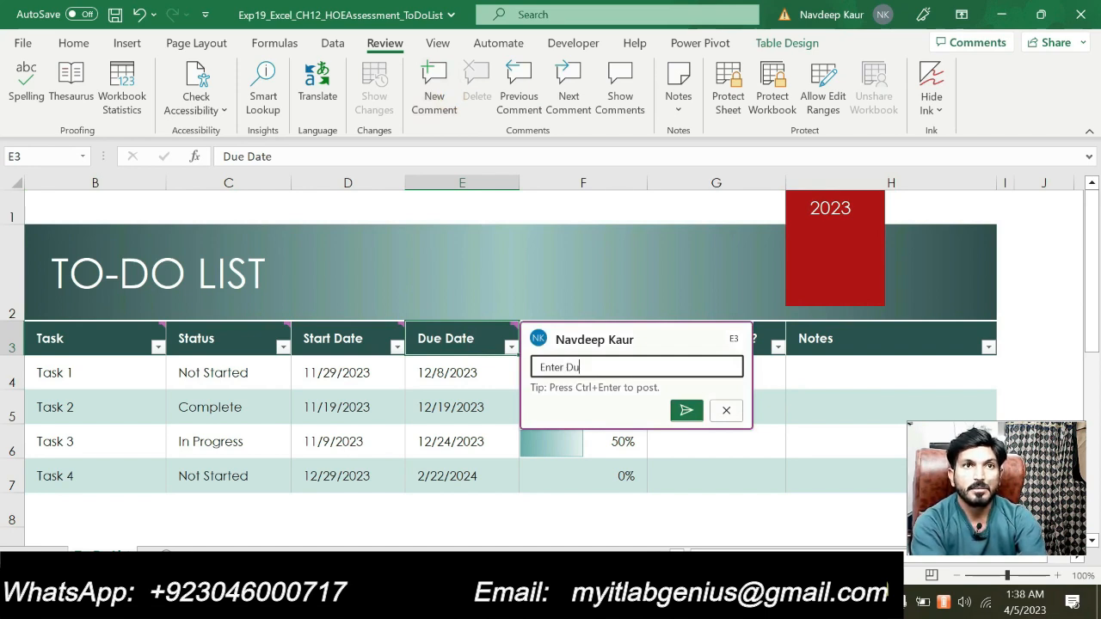
pyautogui.write('e Date')
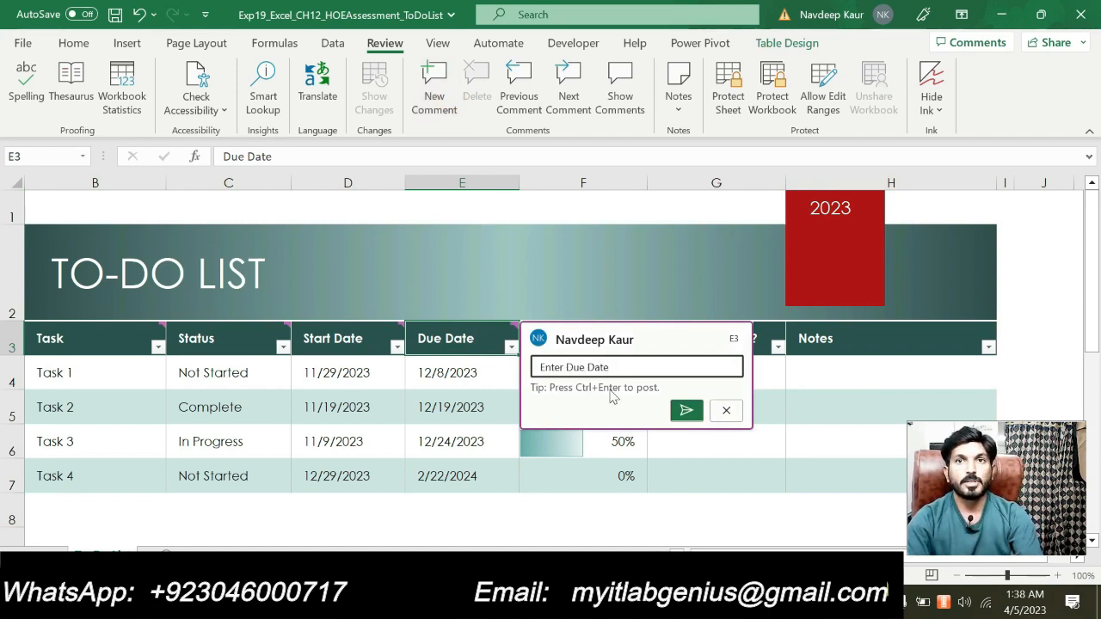
pyautogui.click(687, 409)
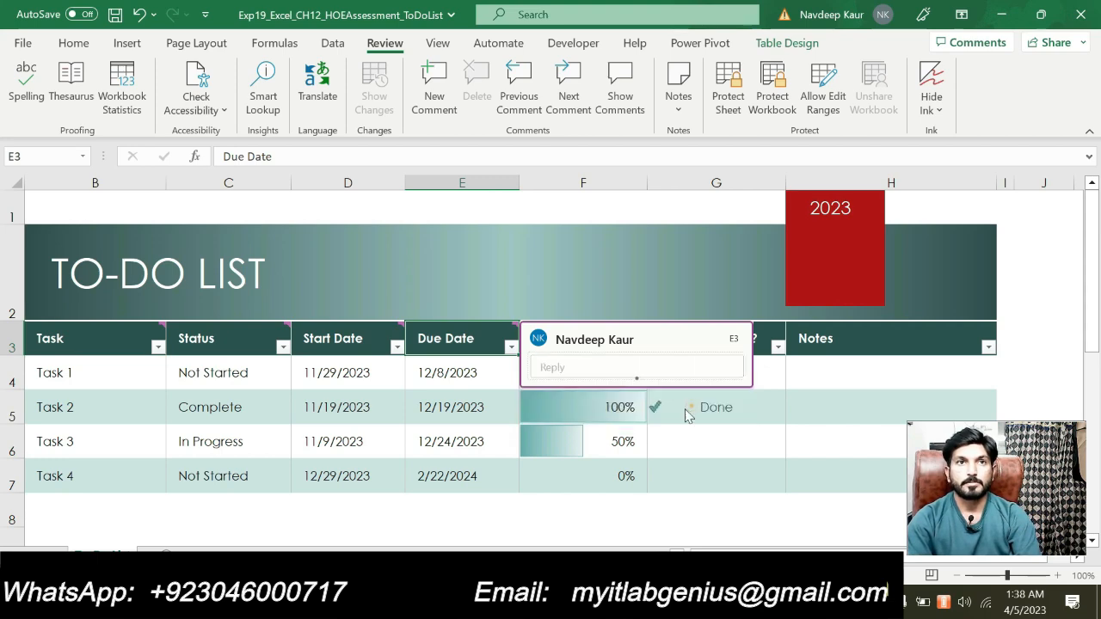
# Post the comment "Enter % Complete" on cell F3 and preview the comments on the table's header cells
pyautogui.click(532, 272)
pyautogui.click(569, 337)
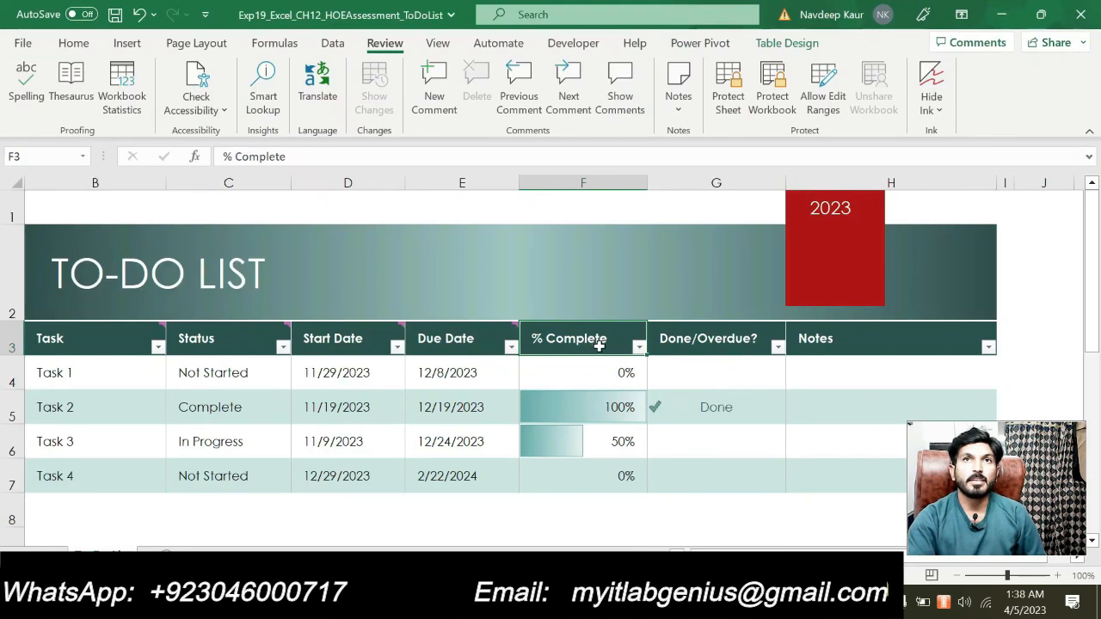
pyautogui.click(430, 86)
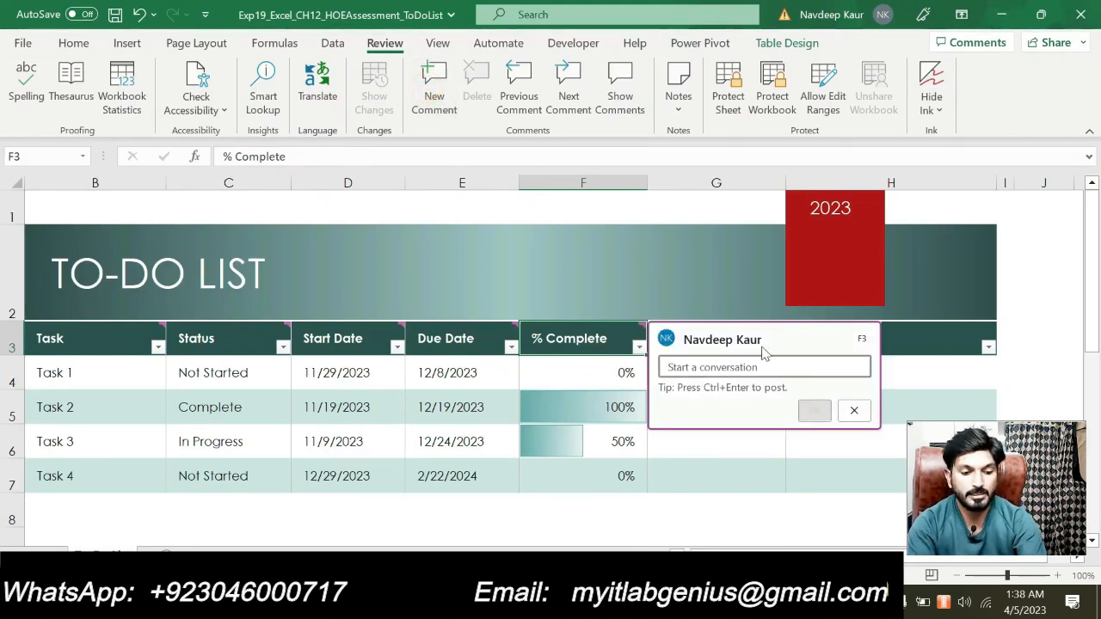
pyautogui.write('Enter')
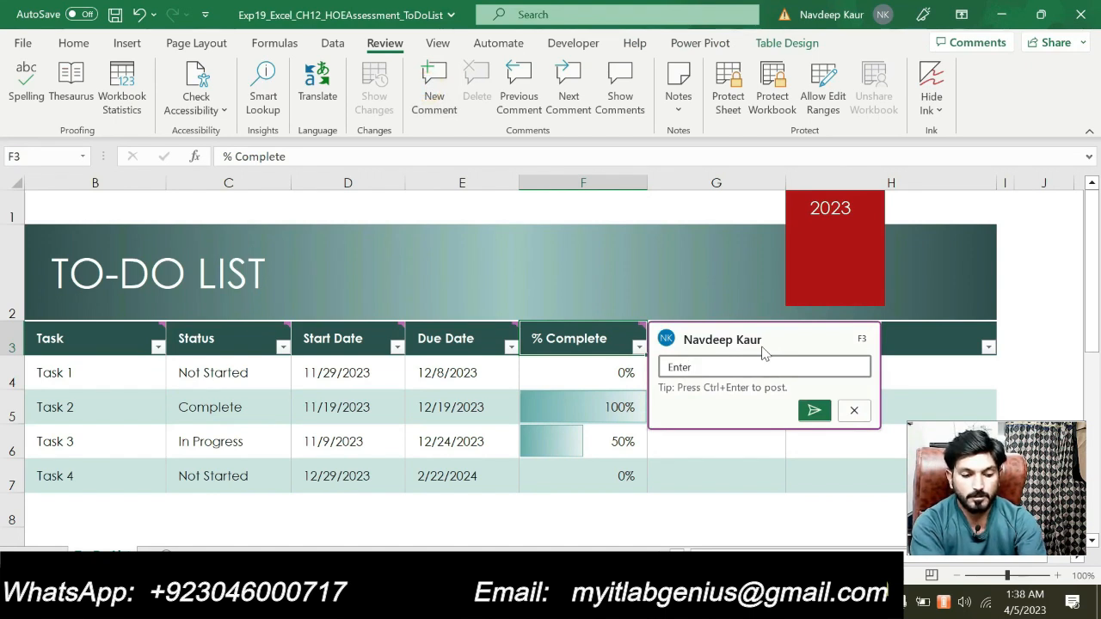
pyautogui.write(' %')
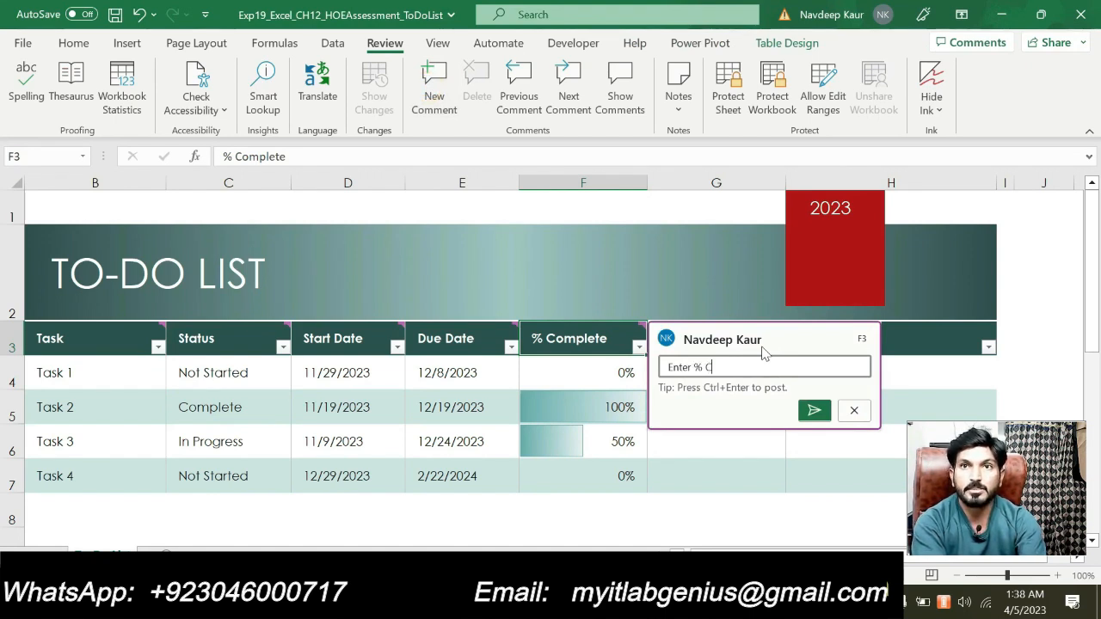
pyautogui.write(' Complete')
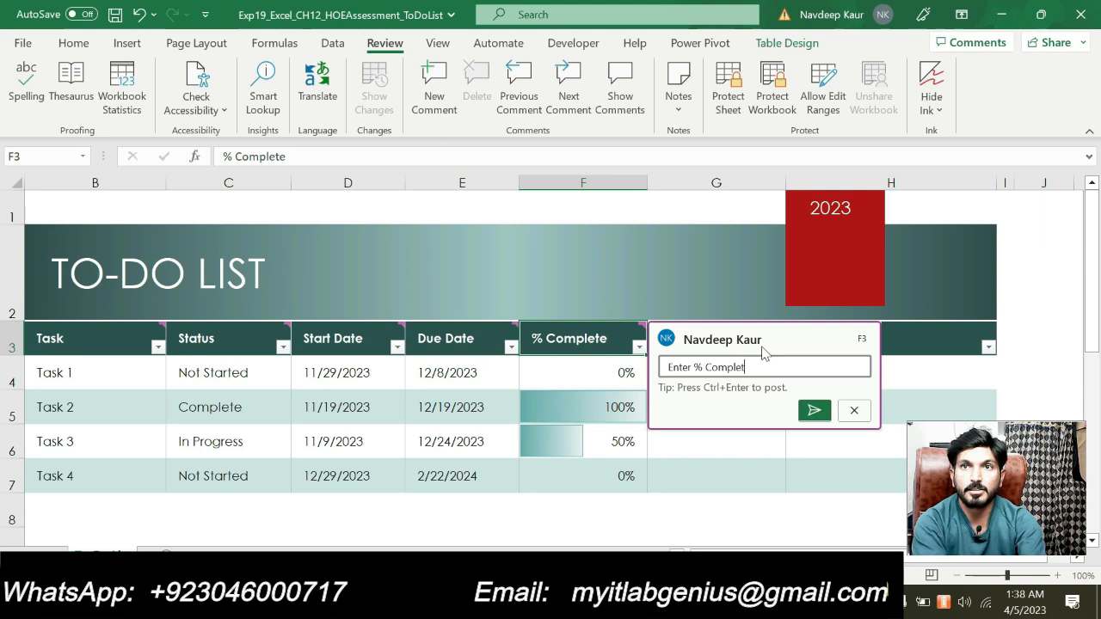
pyautogui.click(814, 410)
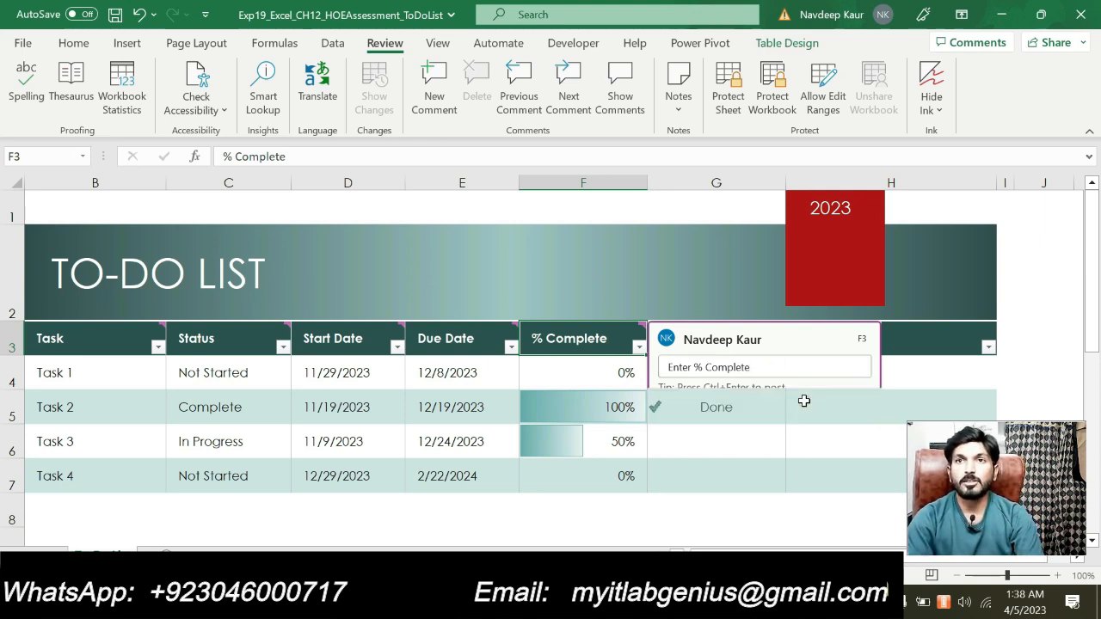
pyautogui.click(462, 293)
pyautogui.moveTo(402, 330)
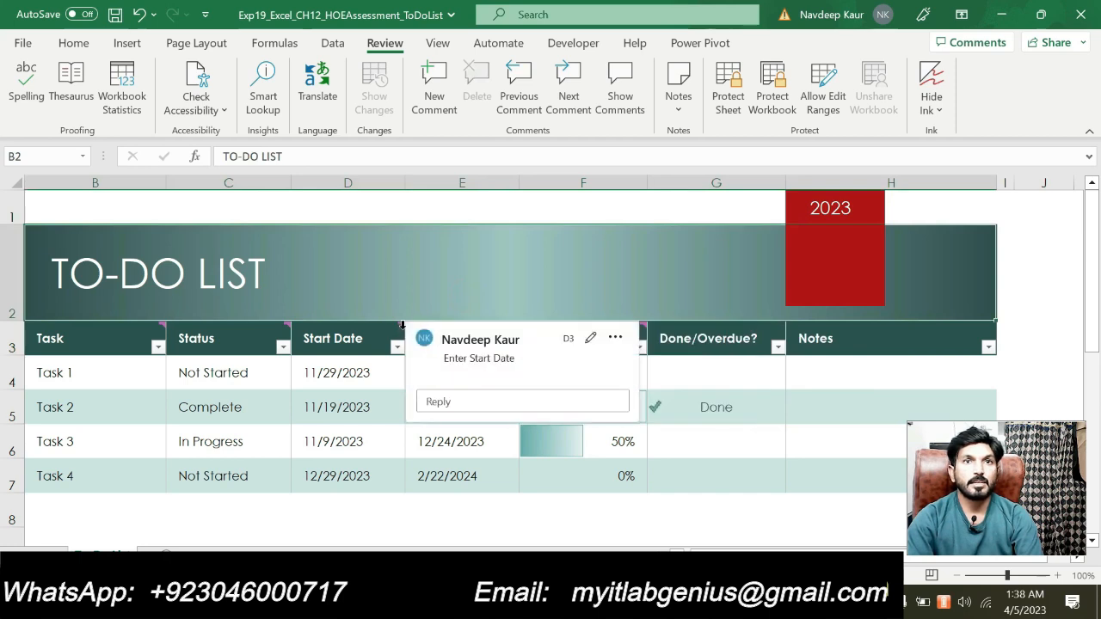
pyautogui.moveTo(207, 338)
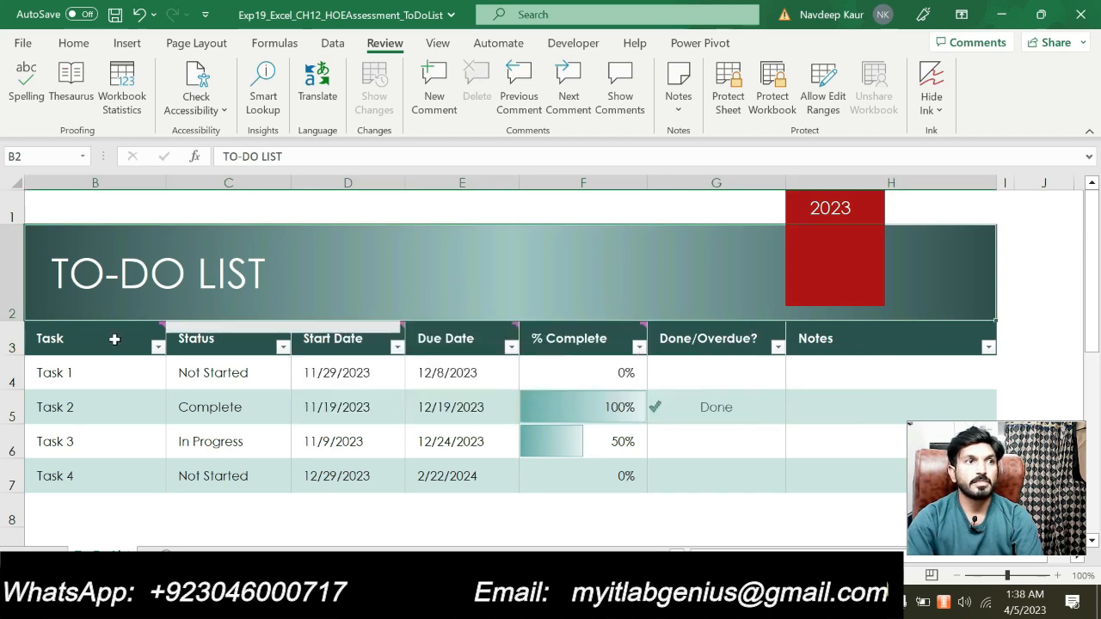
pyautogui.moveTo(111, 336)
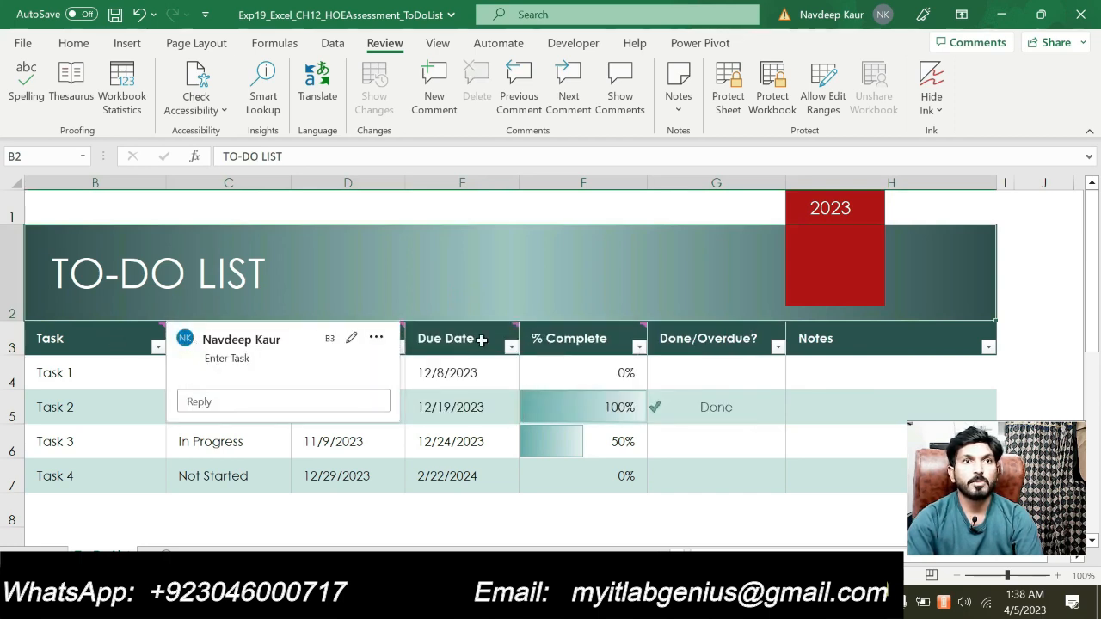
pyautogui.moveTo(578, 342)
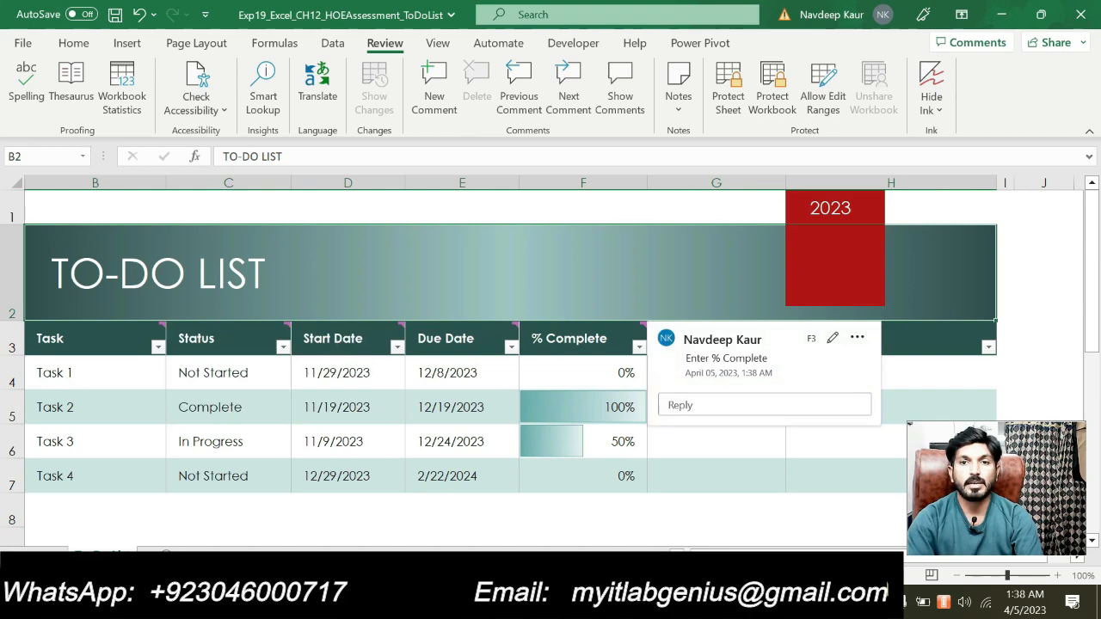
# Switch to the Word instructions and remove the green highlight from the two instruction lines of step 4
pyautogui.hotkey('alt', 'Tab')
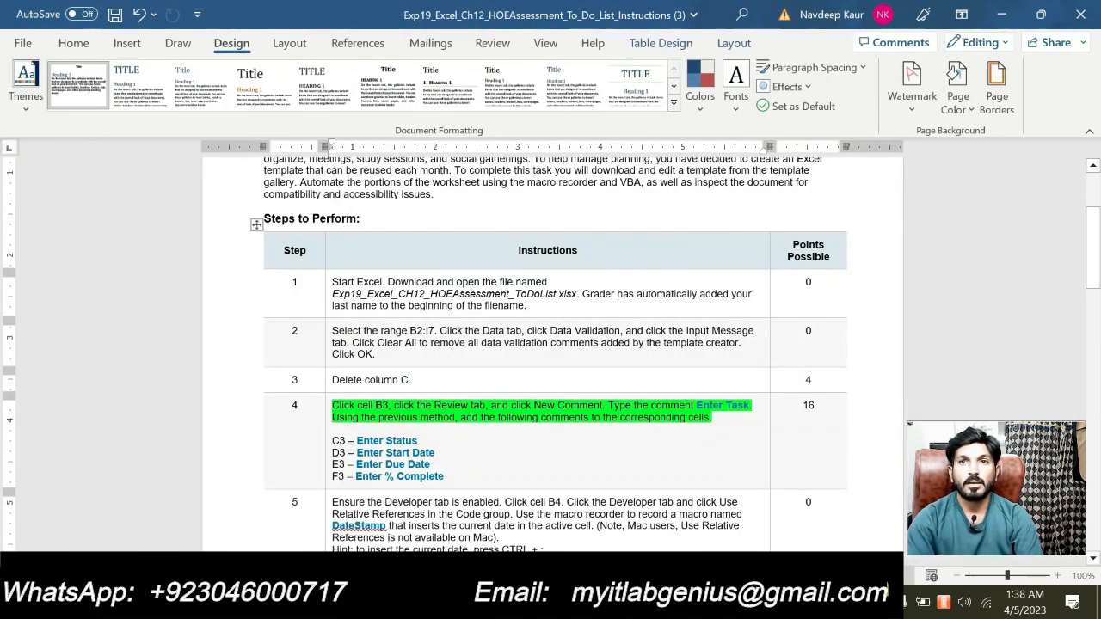
pyautogui.moveTo(717, 418); pyautogui.dragTo(329, 406)
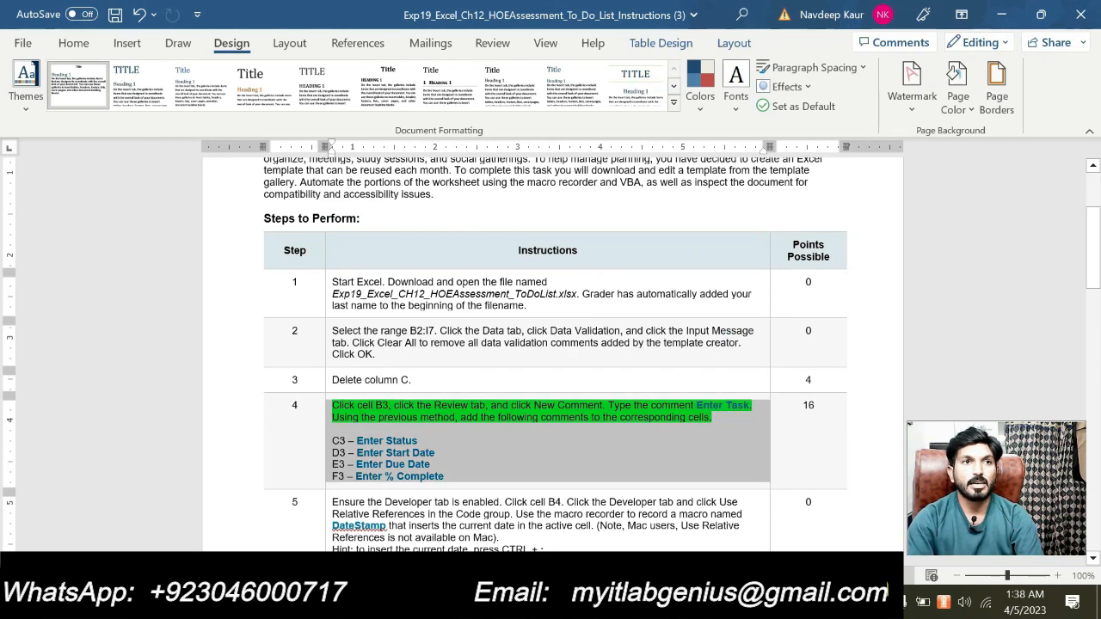
pyautogui.click(255, 227)
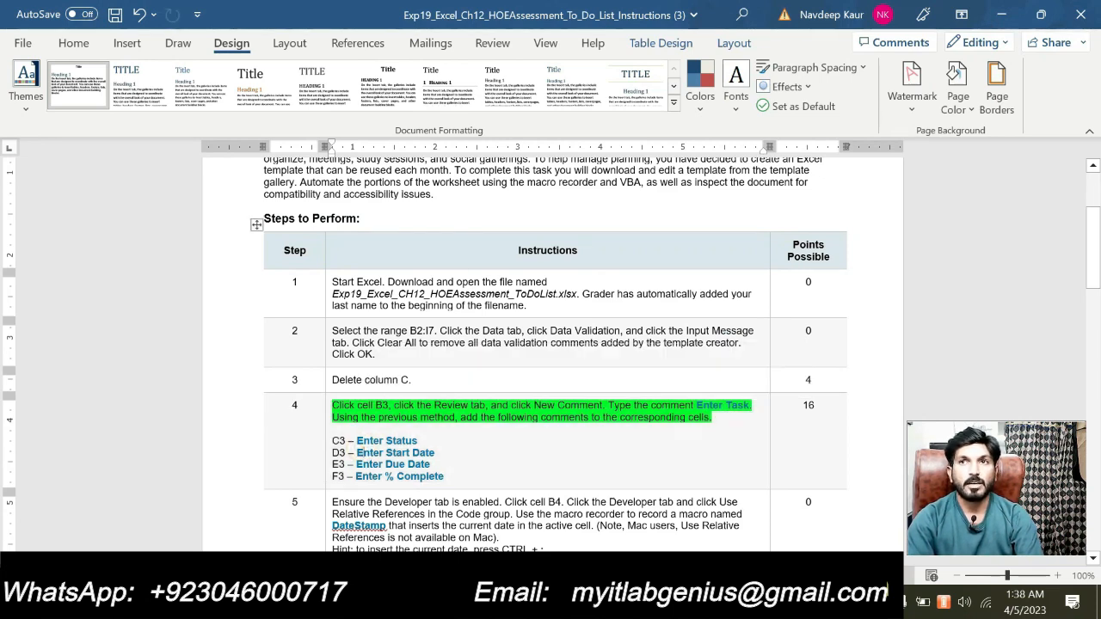
pyautogui.moveTo(717, 418); pyautogui.dragTo(319, 407)
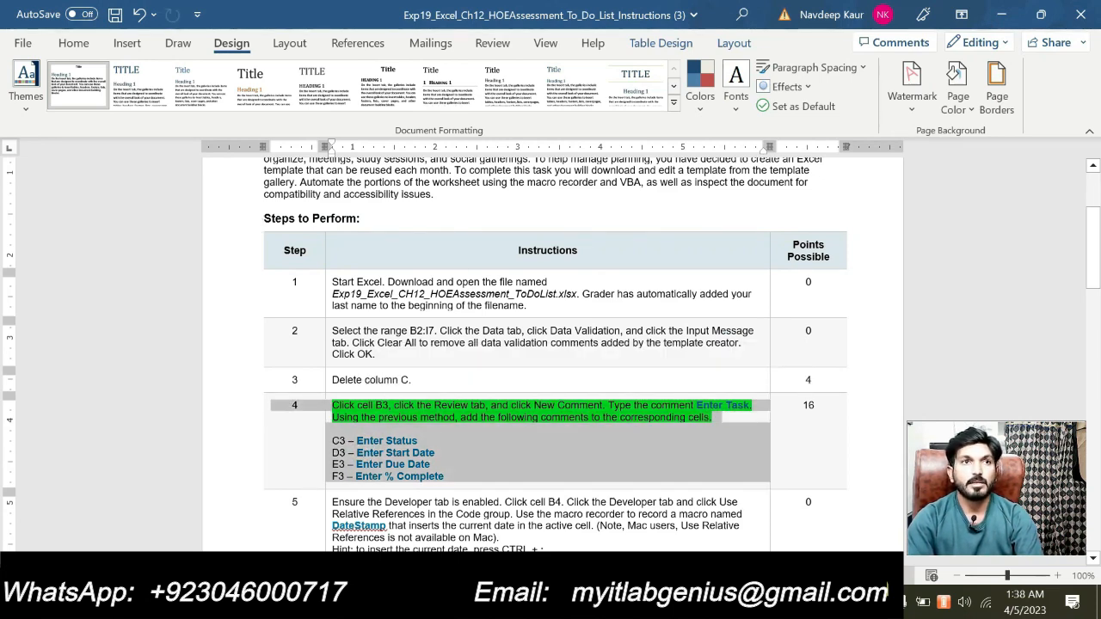
pyautogui.click(398, 463)
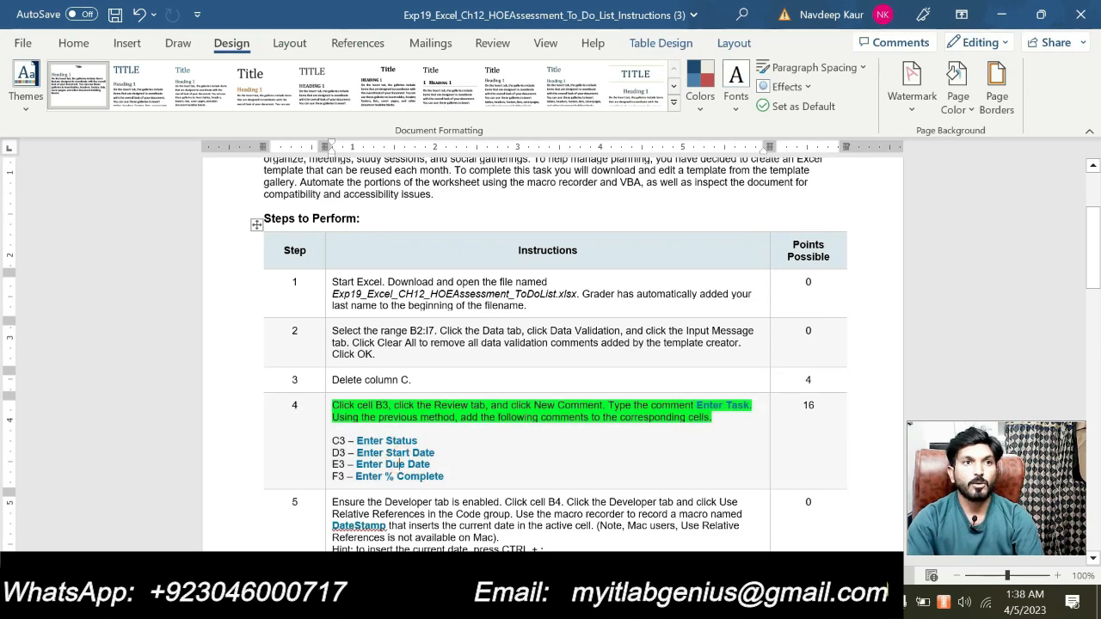
pyautogui.moveTo(333, 406); pyautogui.dragTo(721, 419)
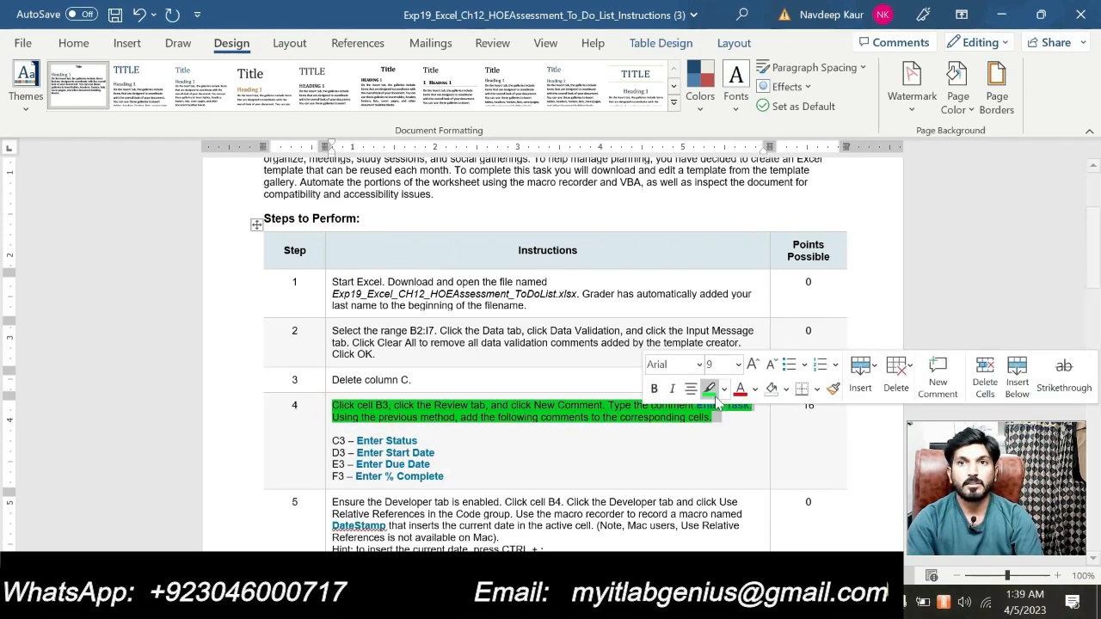
pyautogui.click(711, 393)
pyautogui.click(714, 413)
# Highlight the whole instruction text of step 5, including the hint line, in green
pyautogui.scroll(-3, 710, 393)
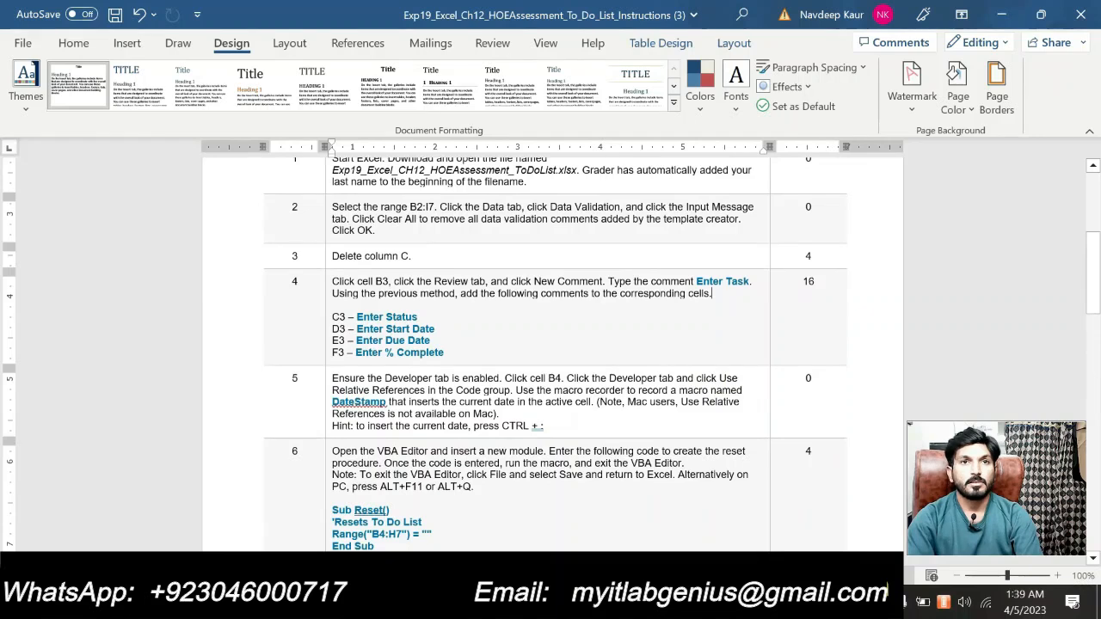
pyautogui.moveTo(560, 426); pyautogui.dragTo(333, 380)
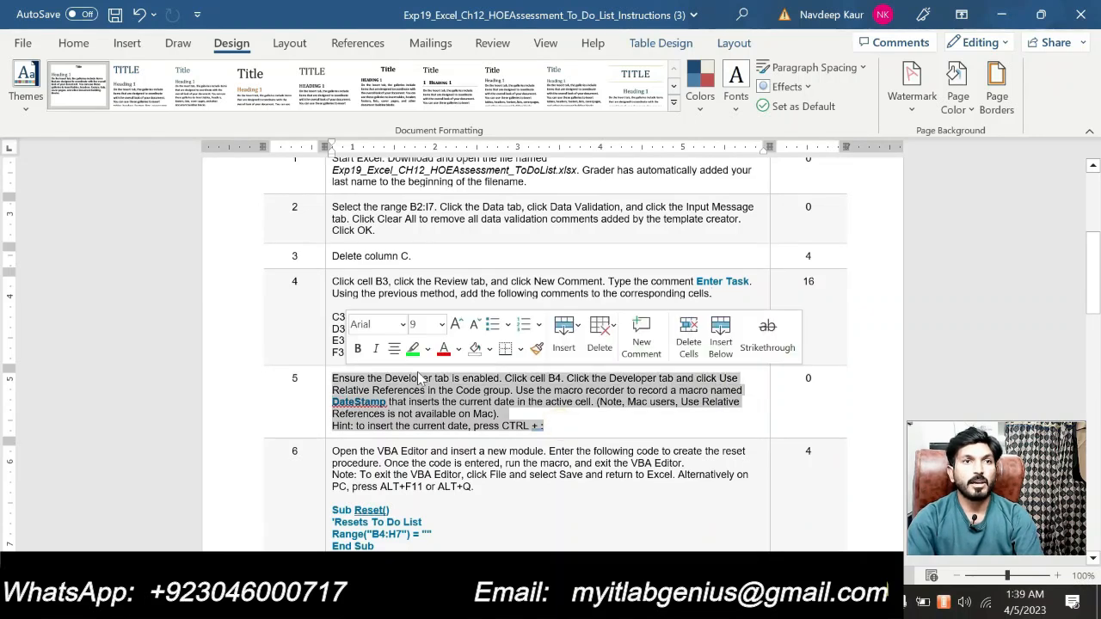
pyautogui.click(419, 353)
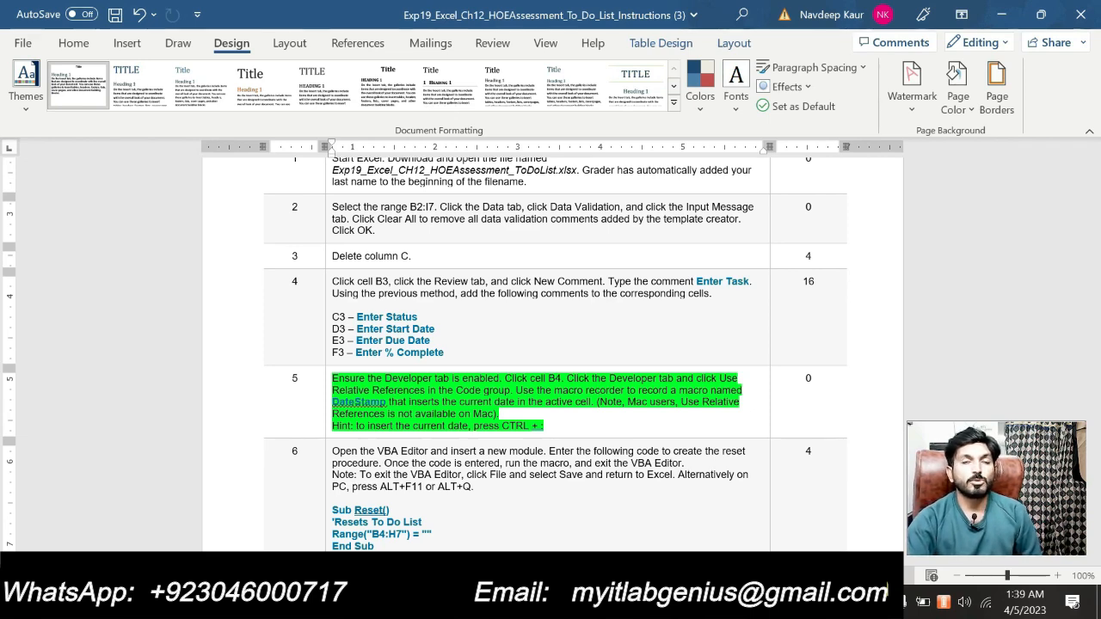
pyautogui.click(571, 427)
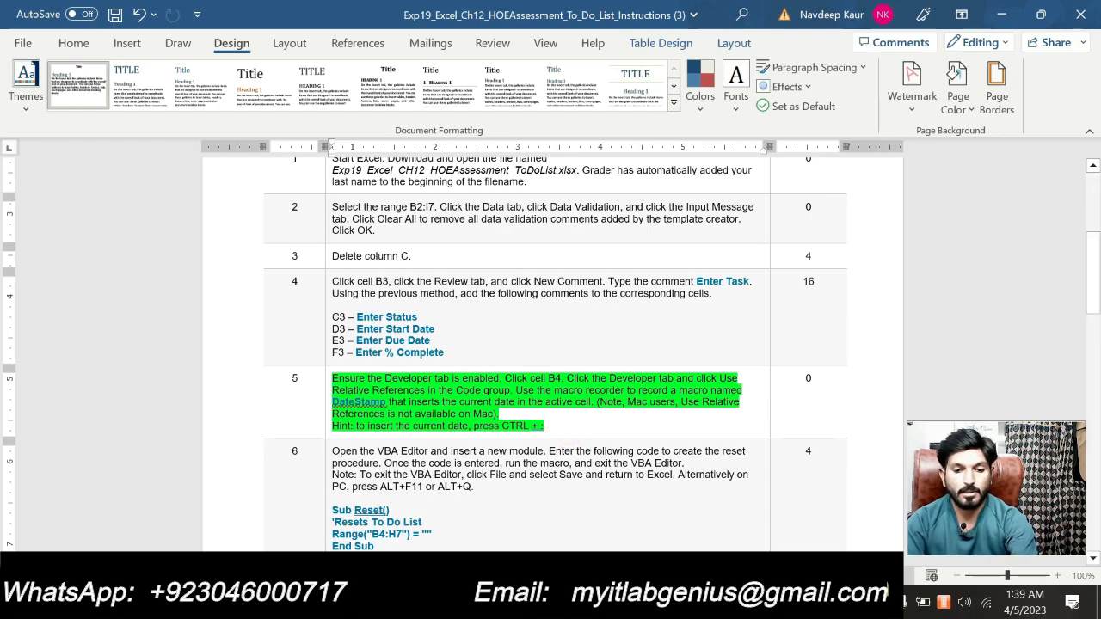
pyautogui.press('F7')
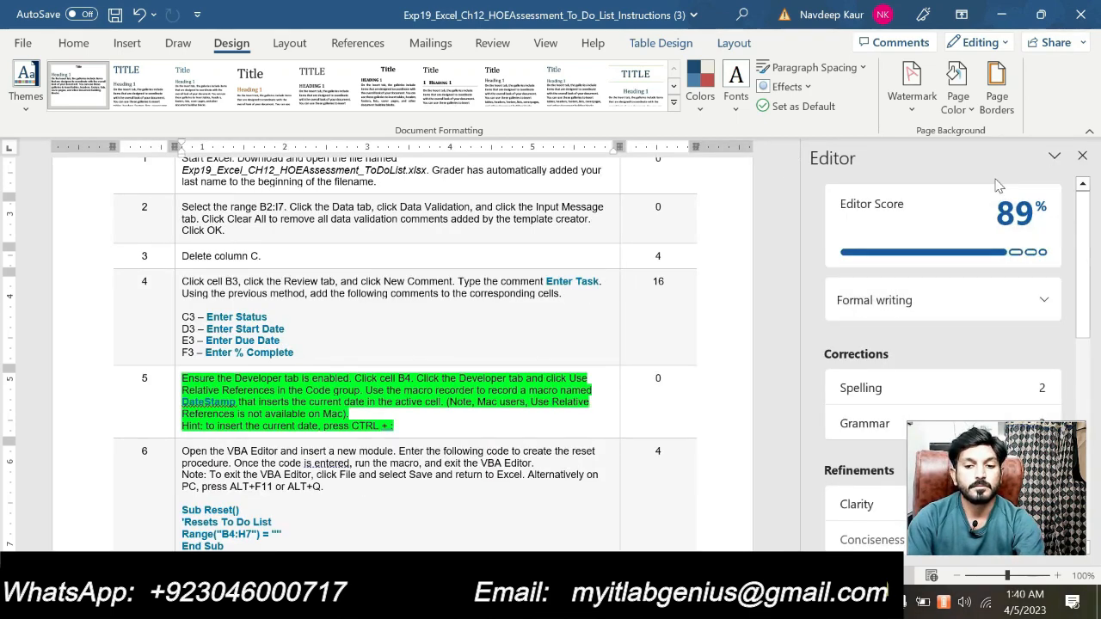
pyautogui.click(1082, 156)
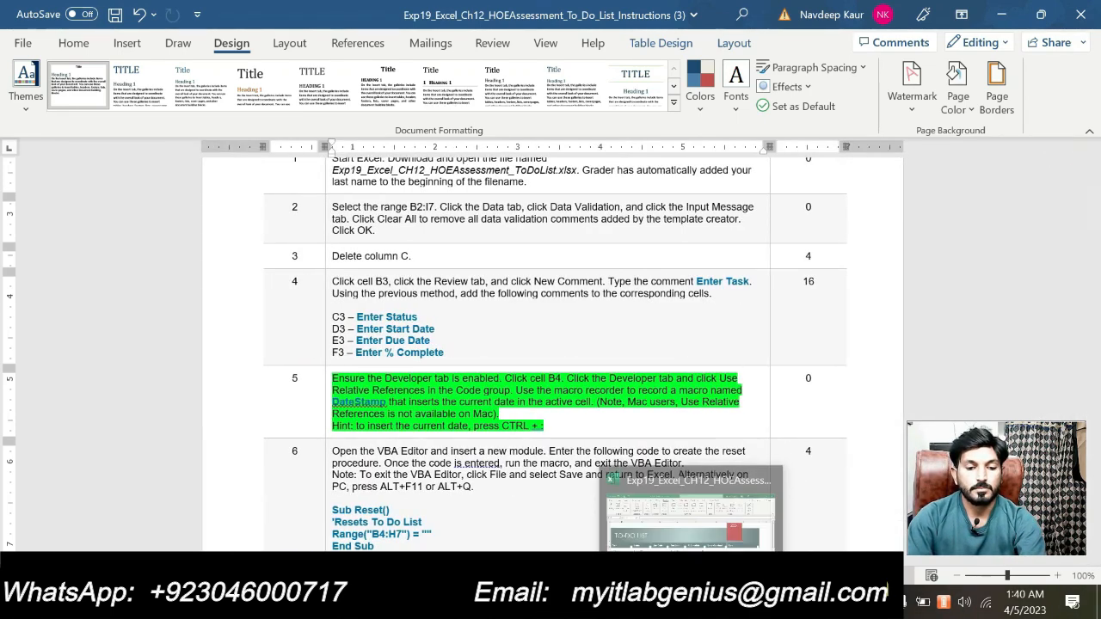
# Switch to the Excel workbook, select cell B4, and recheck step 5 in the Word instructions
pyautogui.click(693, 491)
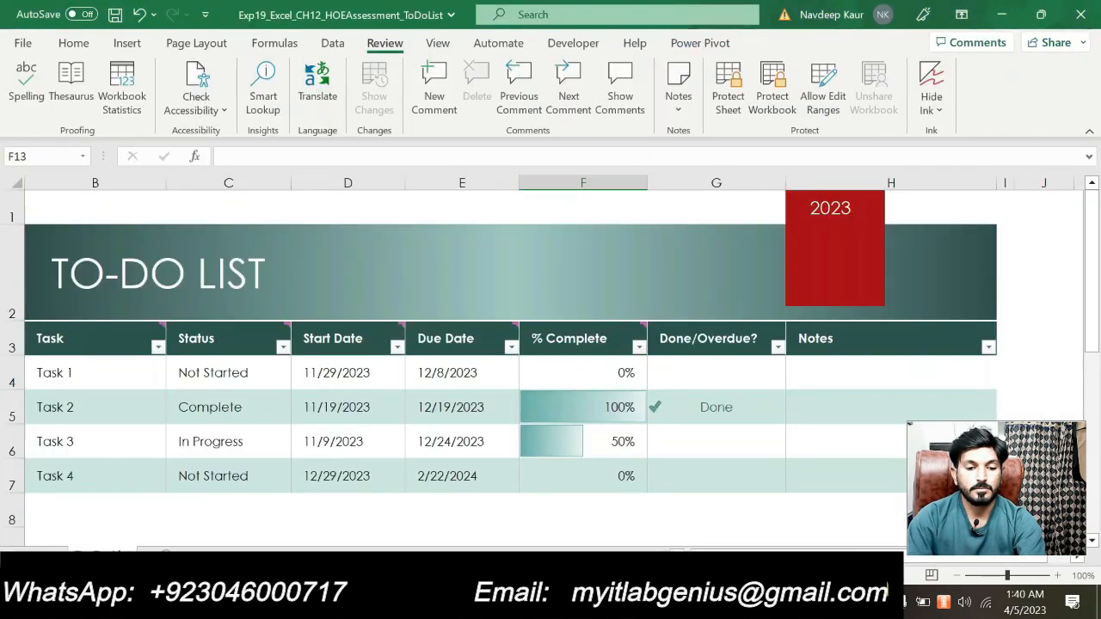
pyautogui.click(72, 366)
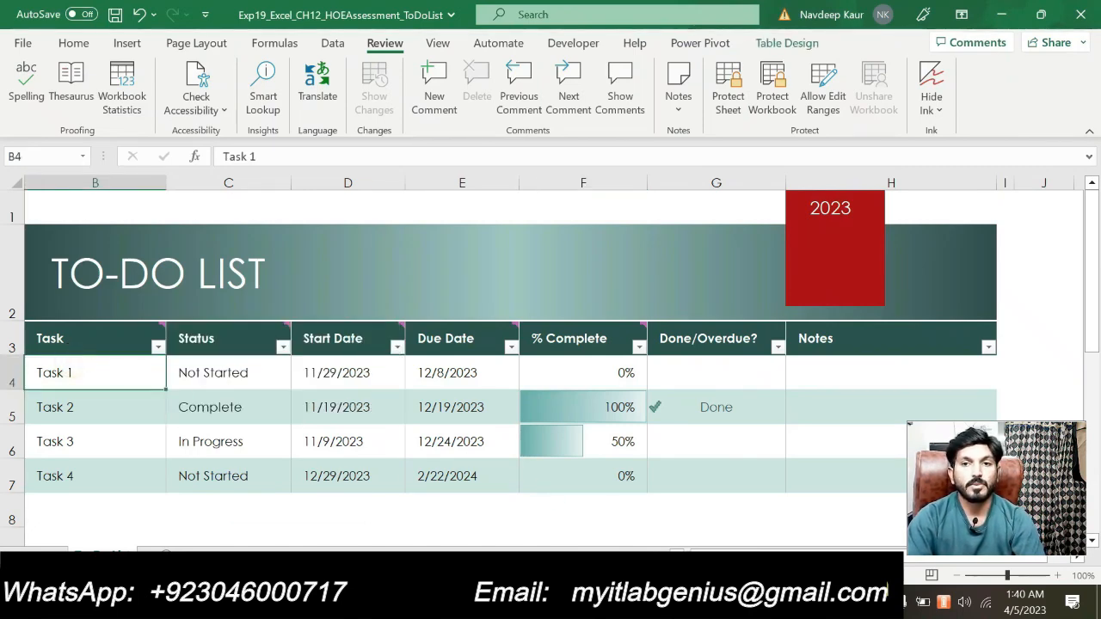
pyautogui.click(729, 602)
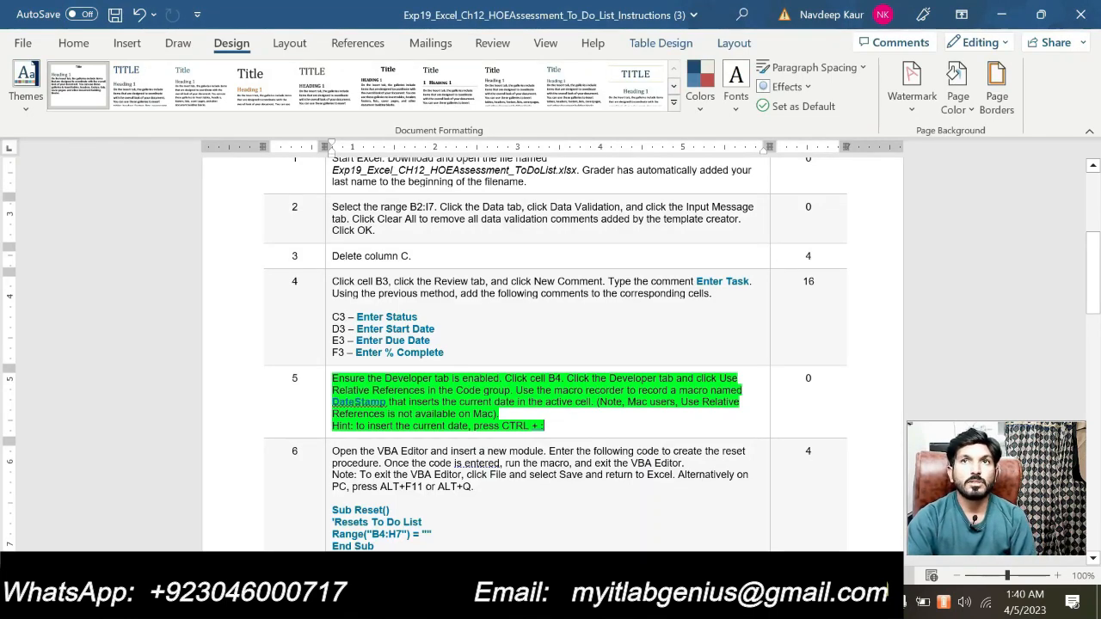
pyautogui.click(695, 602)
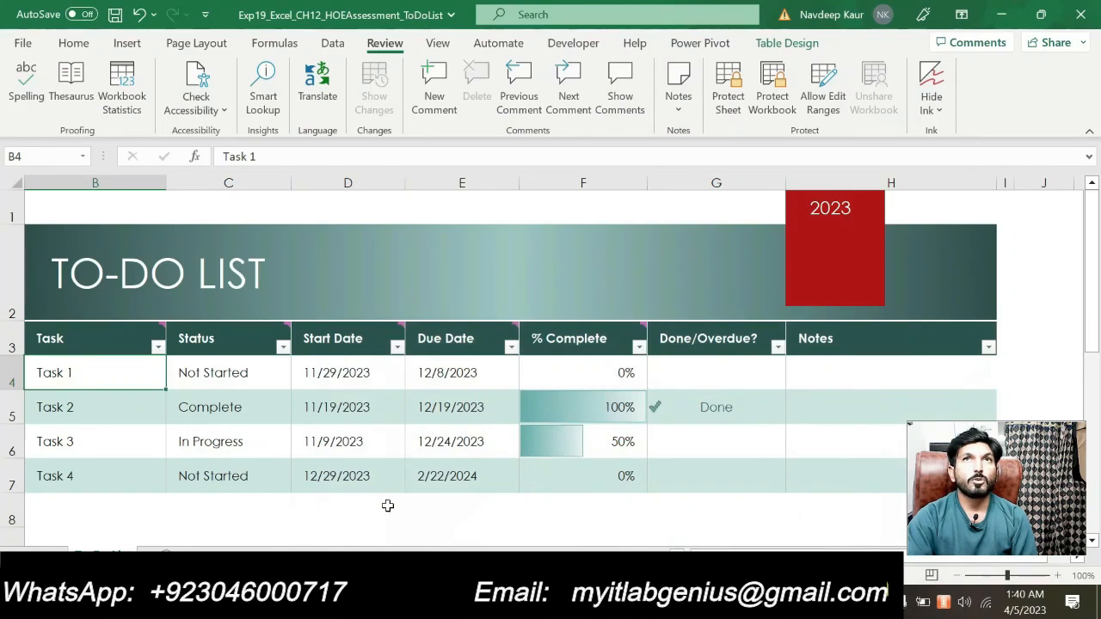
# Start recording a macro named DateStamp, stored in This Workbook, checking the name against the Word instructions
pyautogui.click(570, 48)
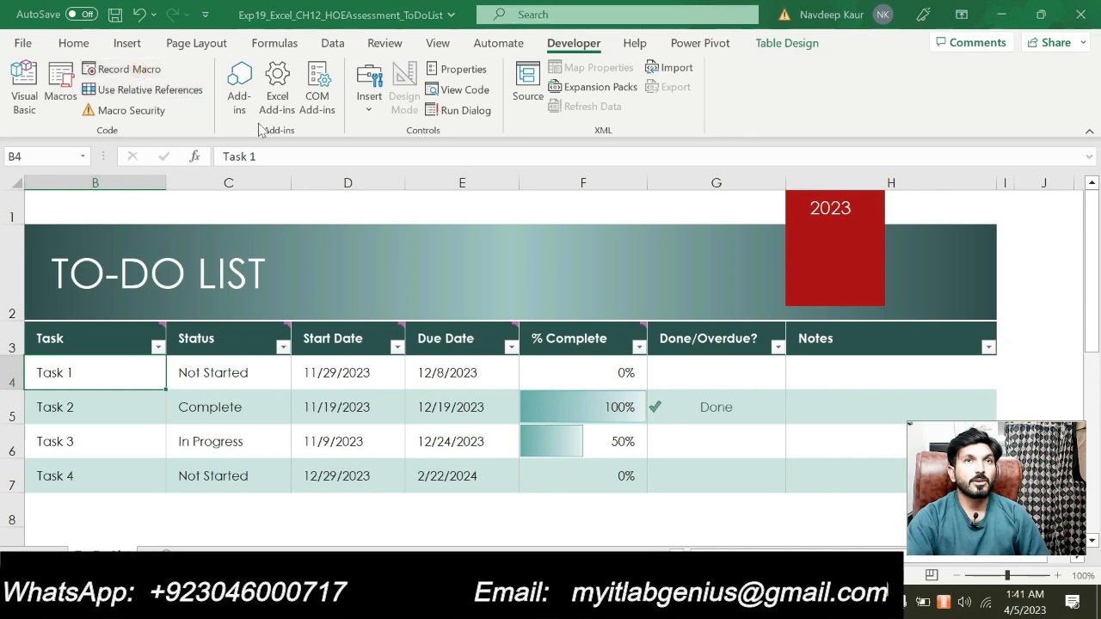
pyautogui.click(122, 69)
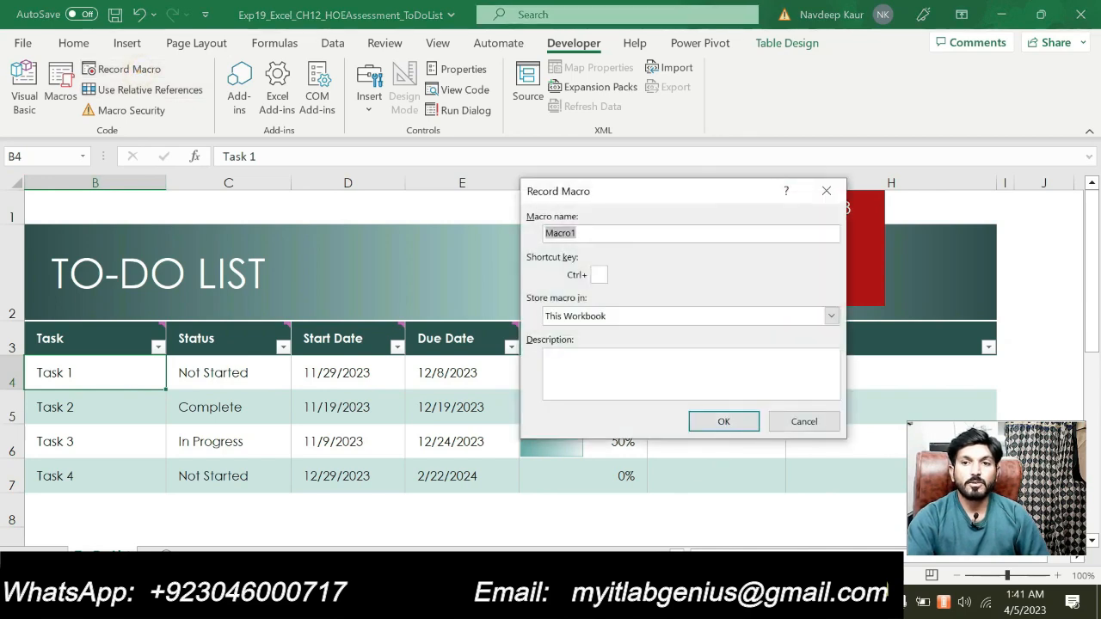
pyautogui.hotkey('alt', 'Tab')
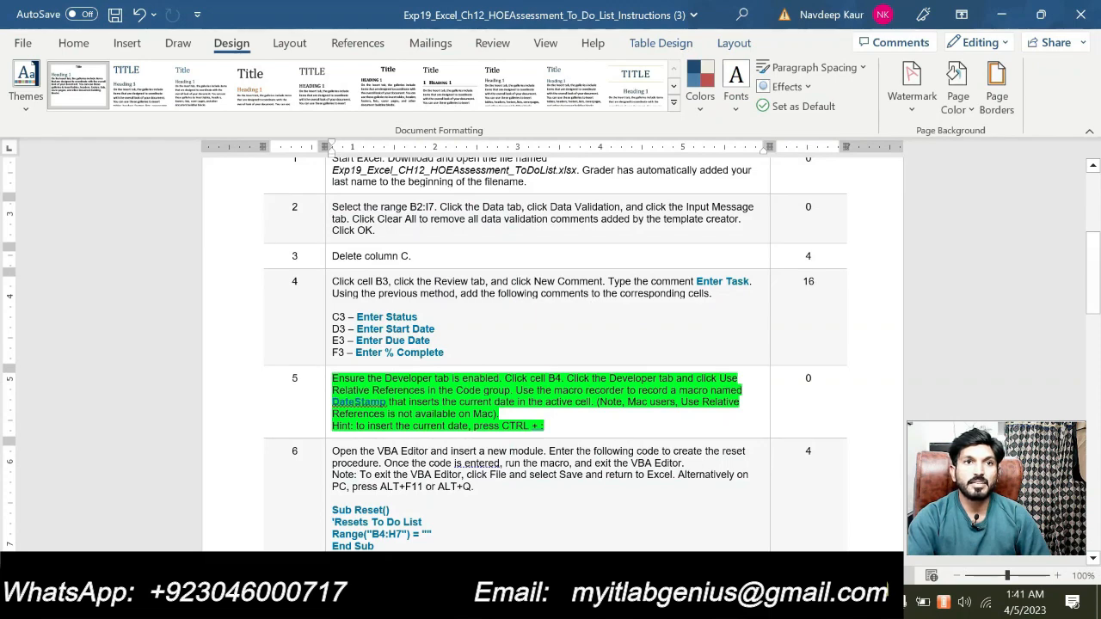
pyautogui.hotkey('alt', 'Tab')
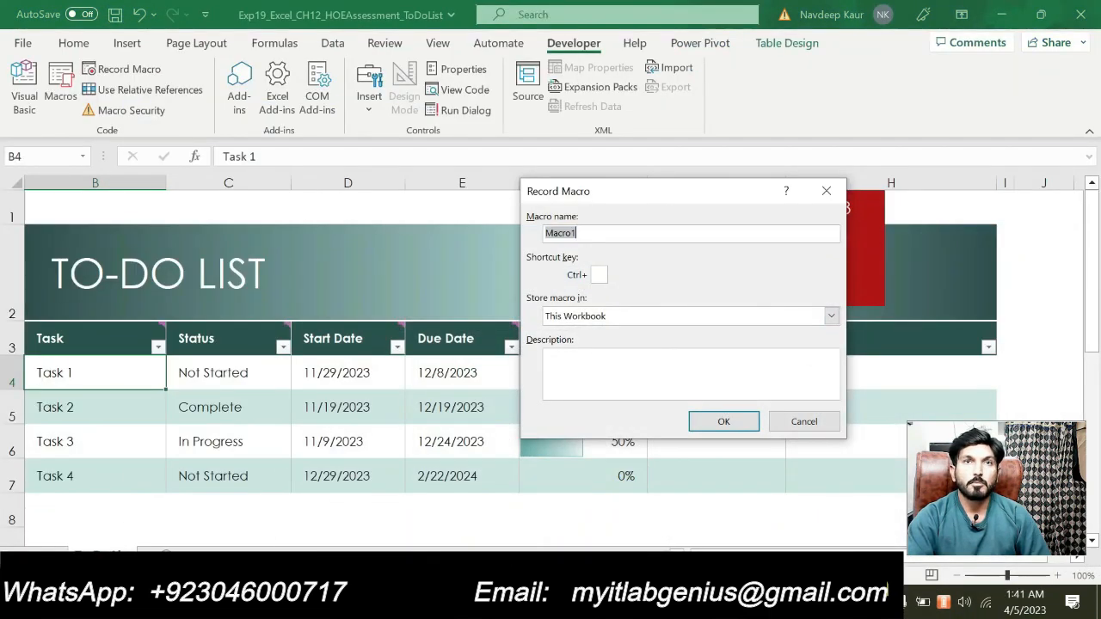
pyautogui.write('DateStamp')
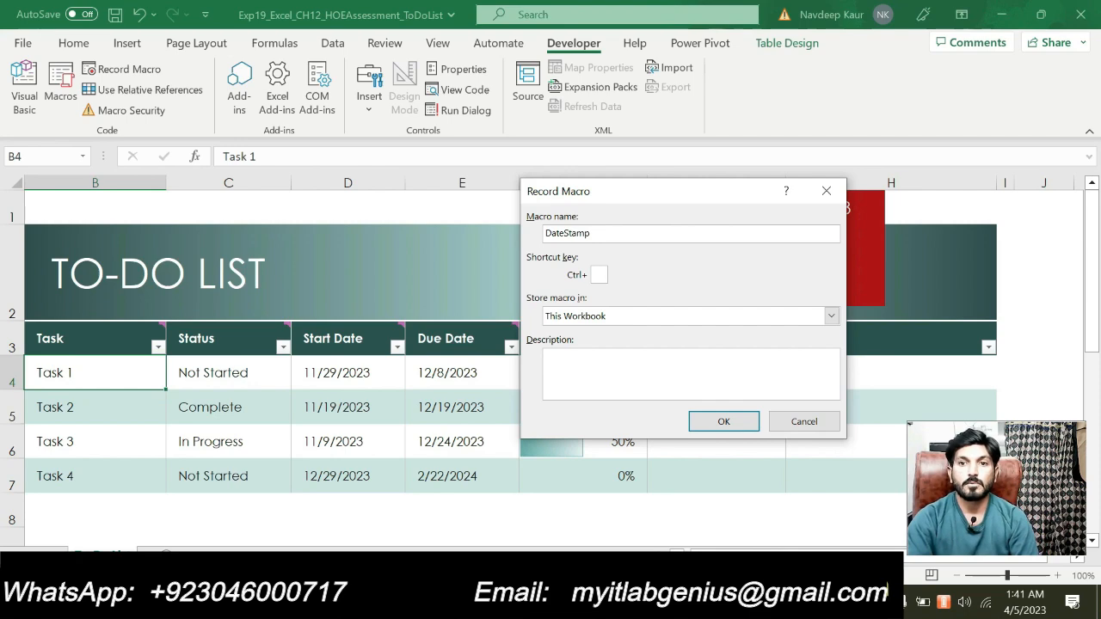
pyautogui.hotkey('alt', 'Tab')
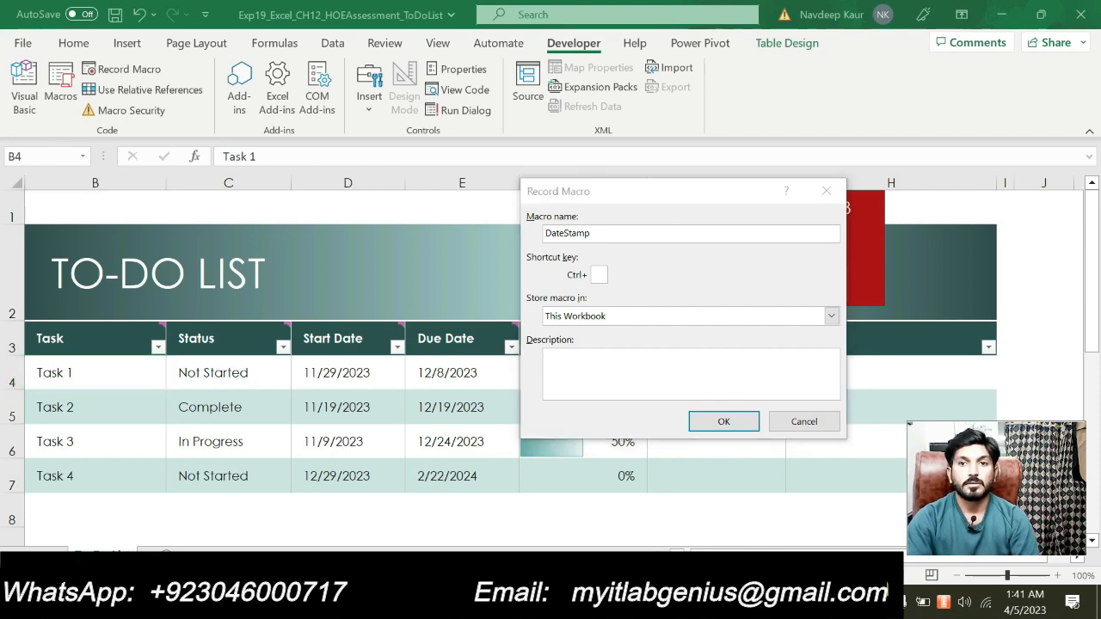
pyautogui.hotkey('alt', 'Tab')
pyautogui.hotkey('alt', 'Tab')
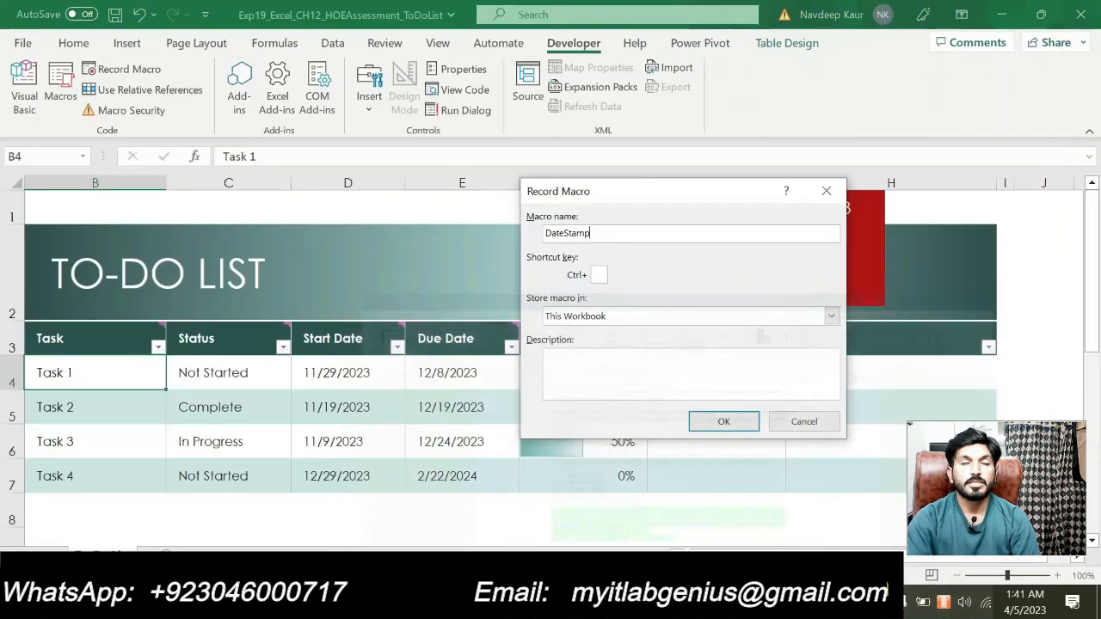
pyautogui.click(721, 422)
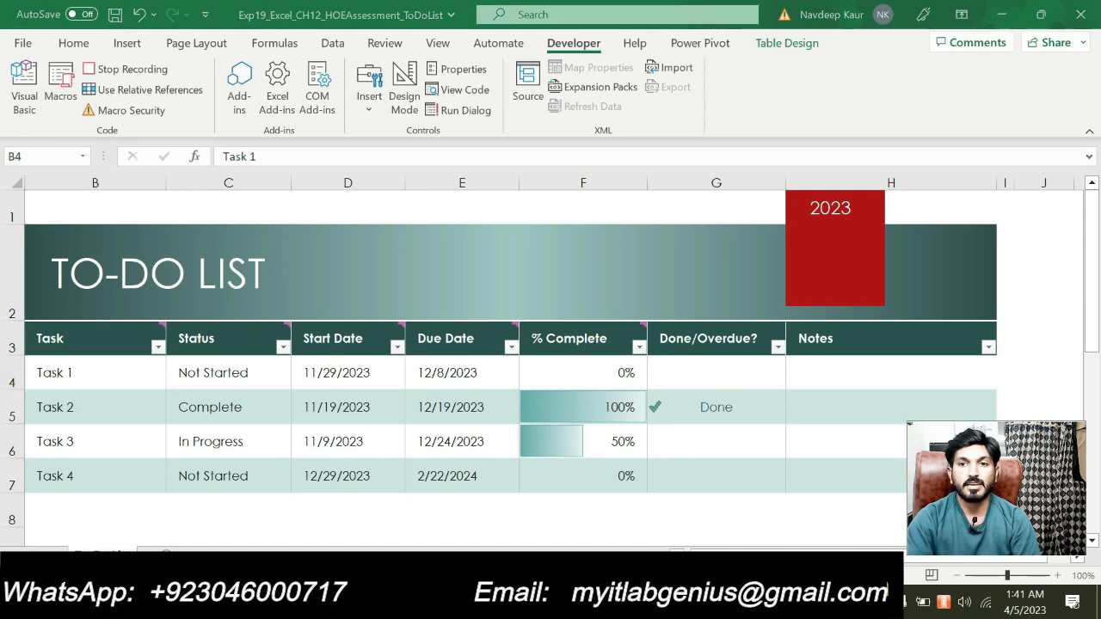
# Check the step 5 hint in the Word instructions and insert the current date in cell B4 of the Excel workbook
pyautogui.hotkey('alt', 'Tab')
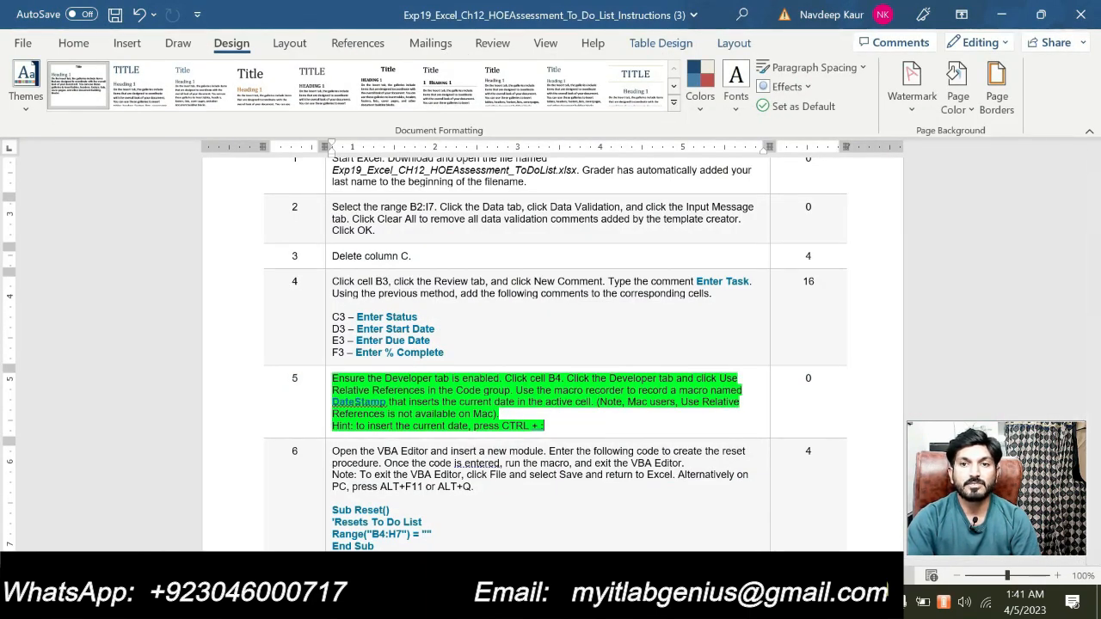
pyautogui.hotkey('alt', 'Tab')
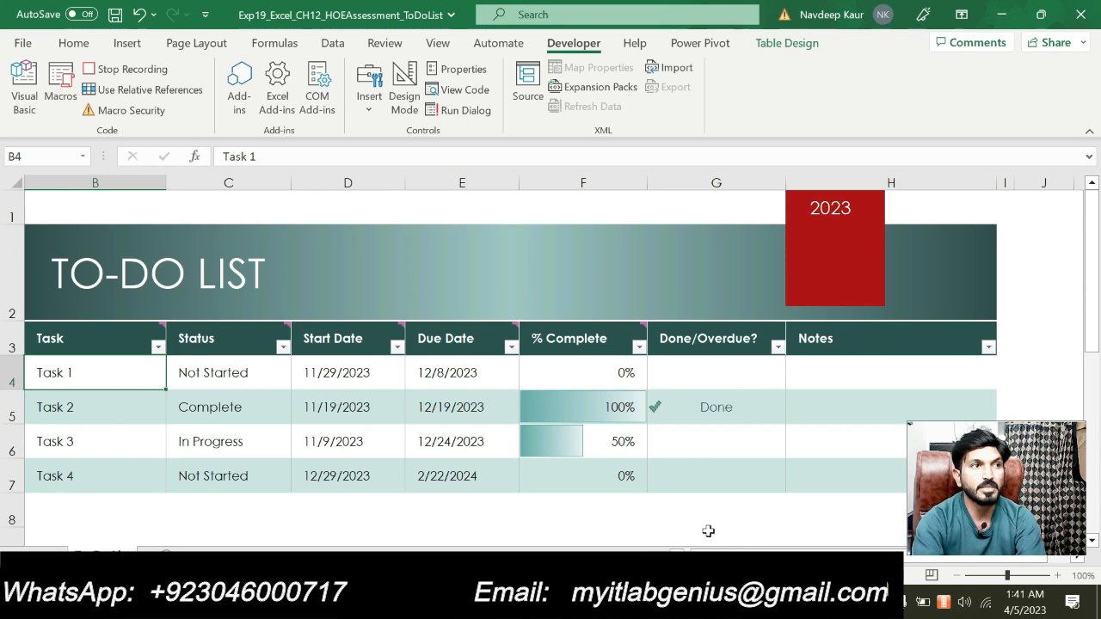
pyautogui.hotkey('ctrl', ';')
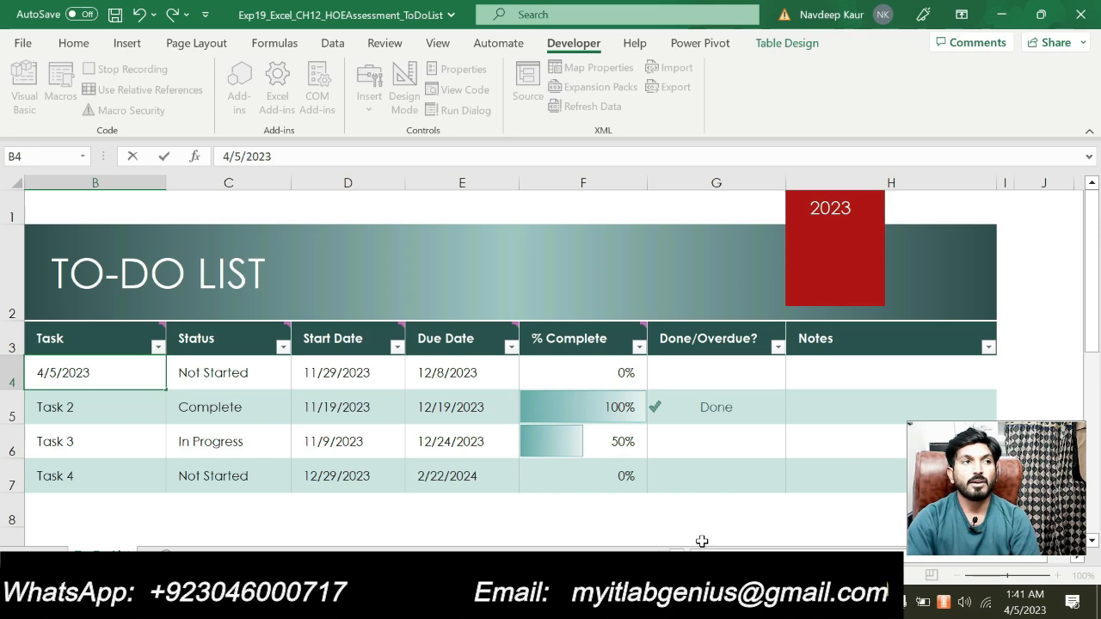
pyautogui.hotkey('alt', 'Tab')
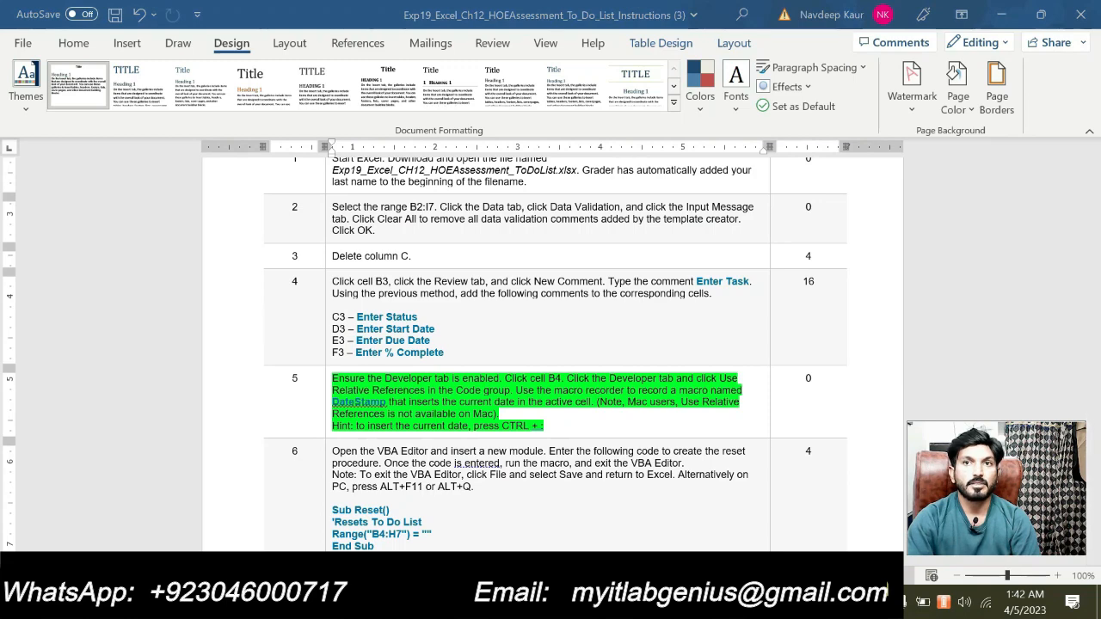
pyautogui.hotkey('alt', 'Tab')
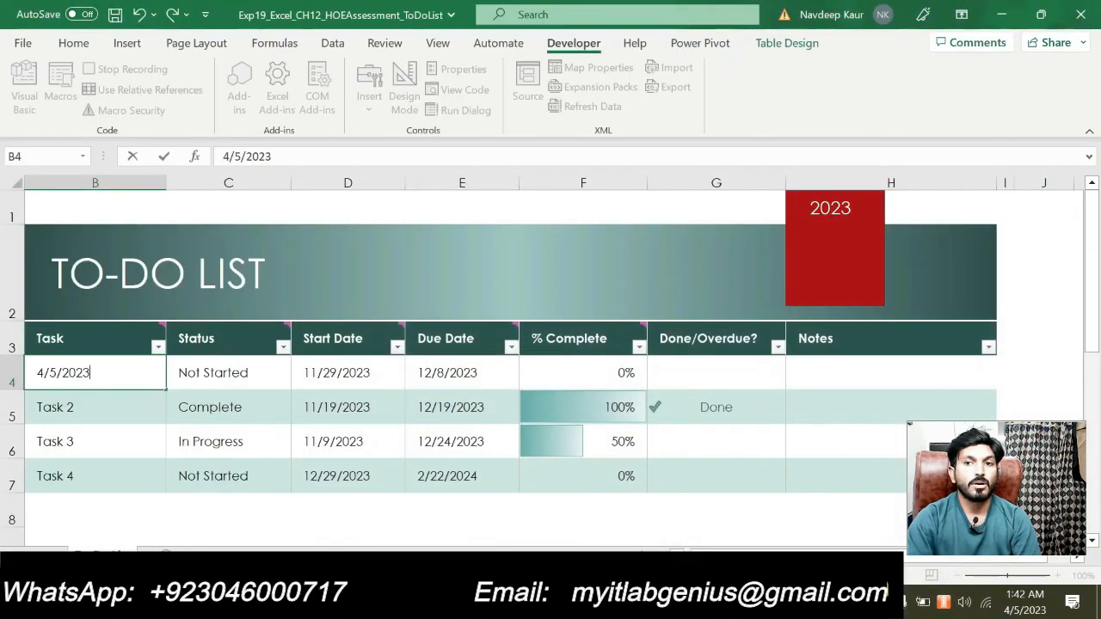
pyautogui.hotkey('alt', 'Tab')
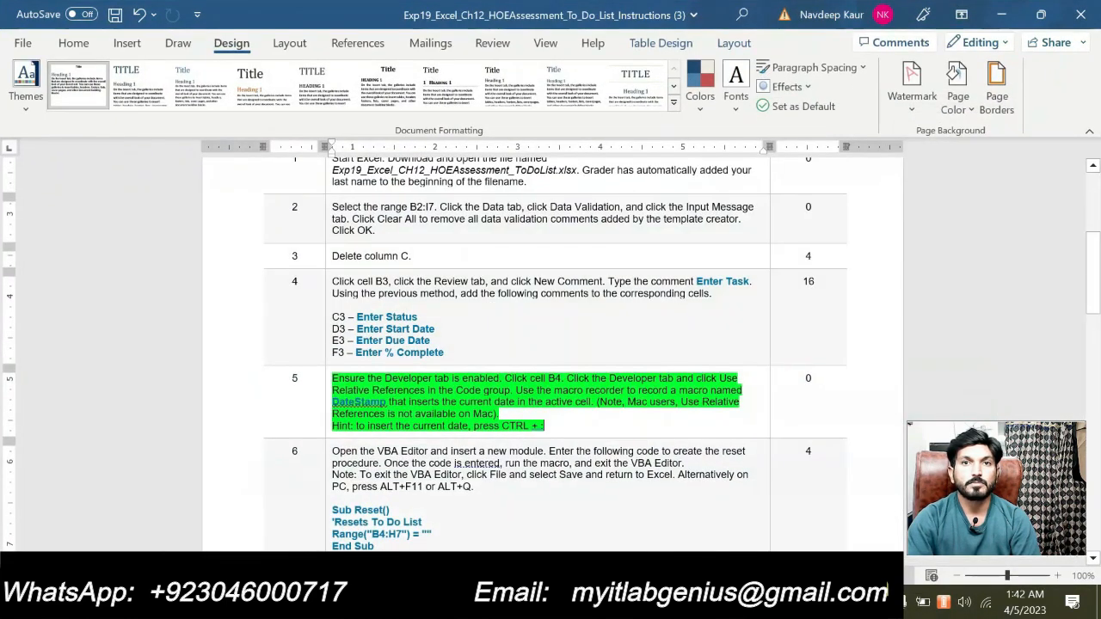
pyautogui.hotkey('alt', 'Tab')
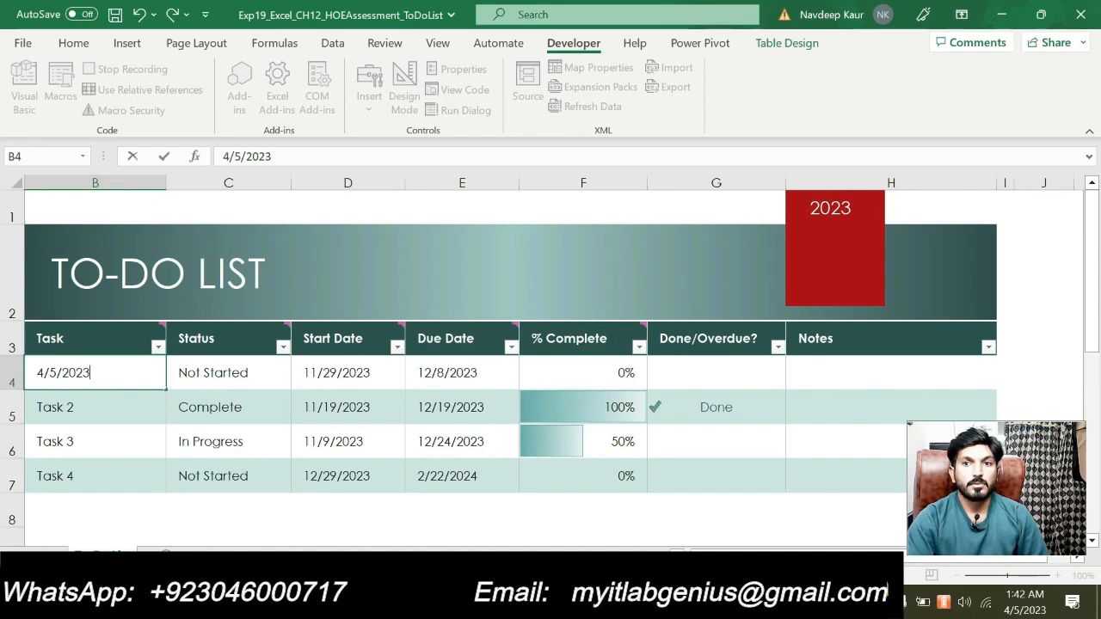
# Recheck the step 5 hint in Word, return to Excel, commit the date in B4 and stop the macro recording
pyautogui.hotkey('alt', 'Tab')
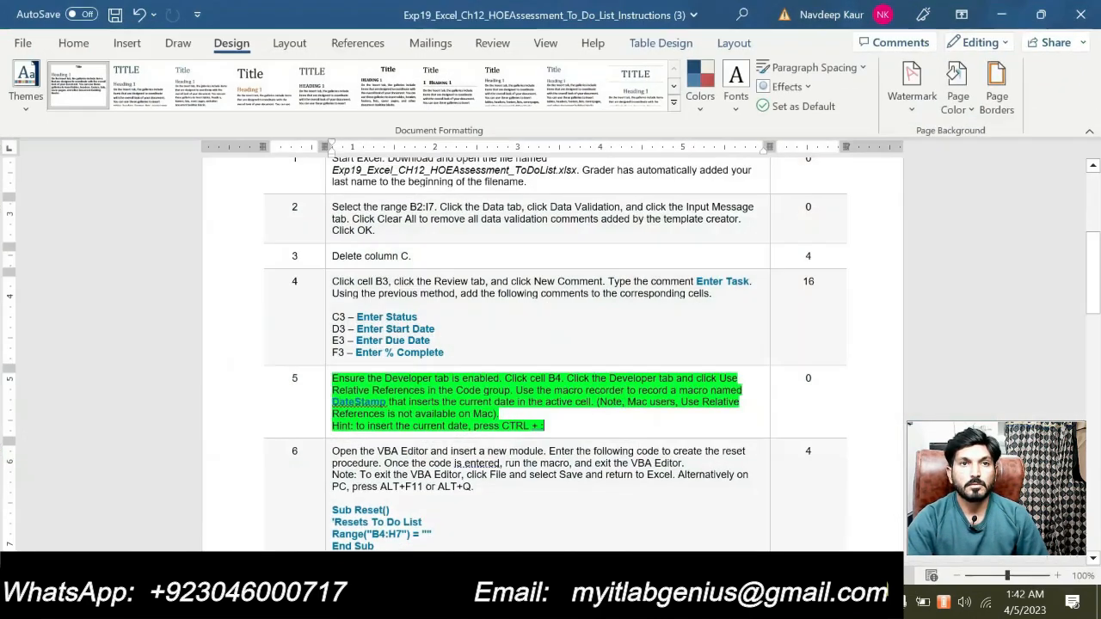
pyautogui.click(558, 423)
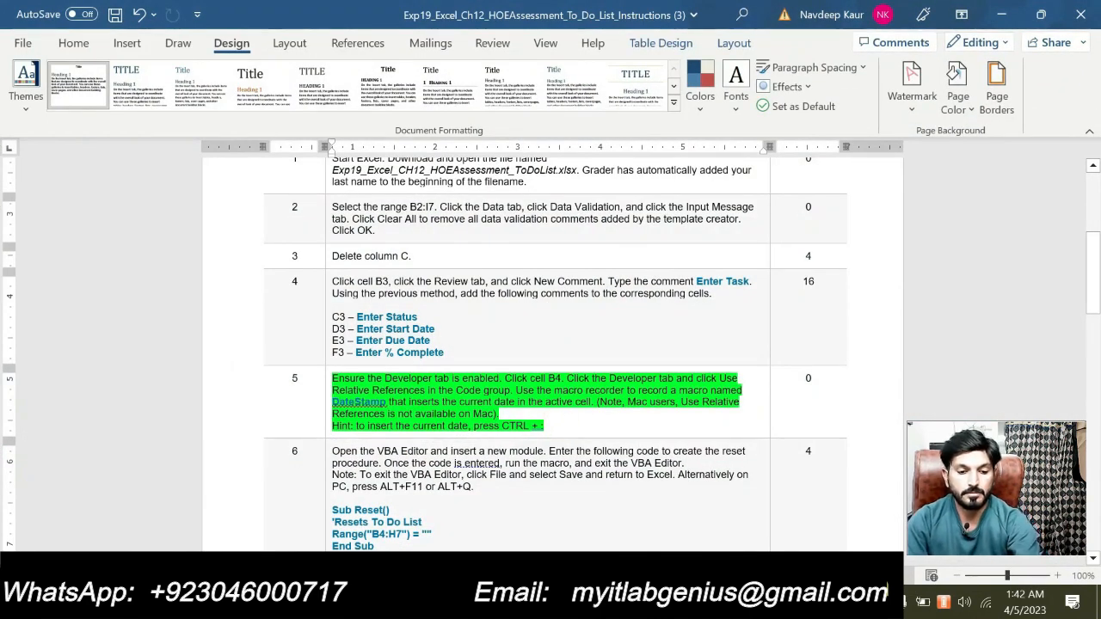
pyautogui.press('F7')
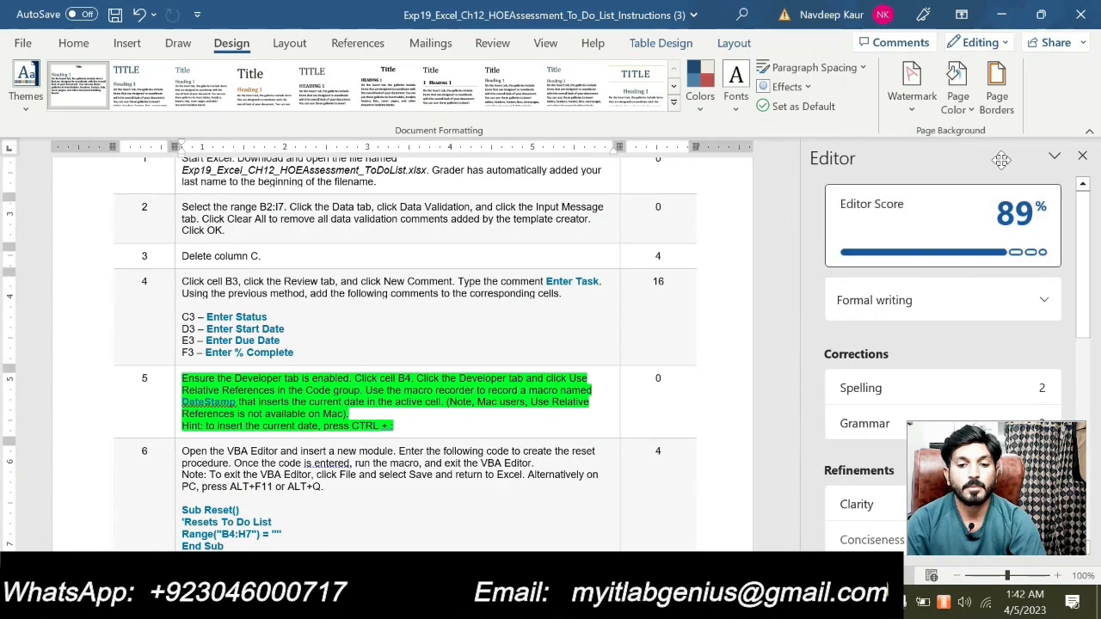
pyautogui.click(1083, 156)
pyautogui.hotkey('alt', 'Tab')
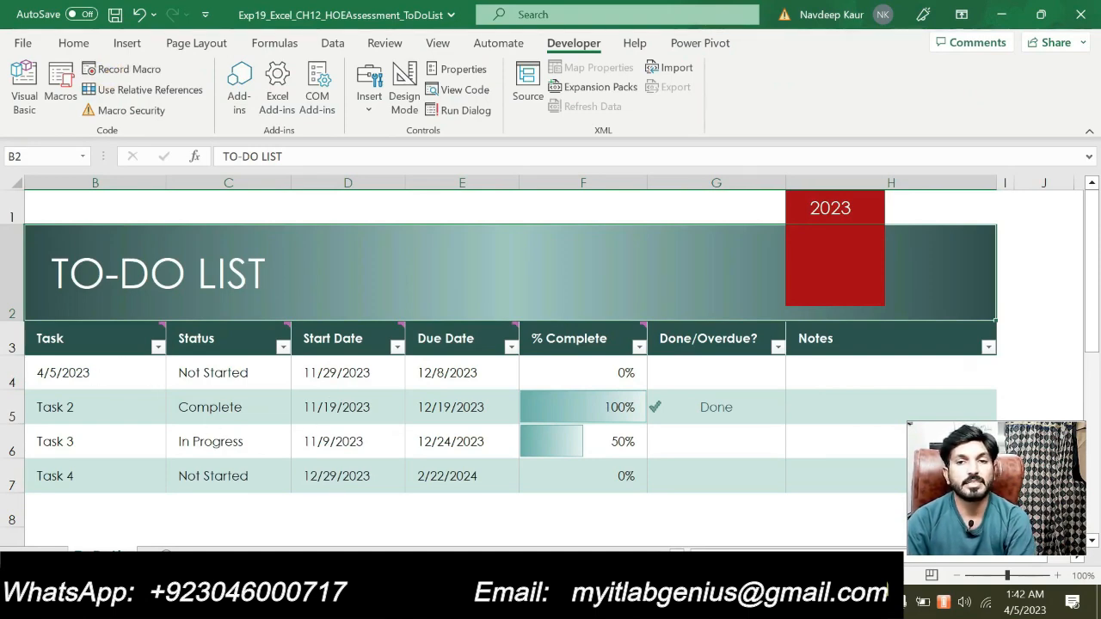
# Switch to the Word instructions and remove the green highlight from the whole step 5 text
pyautogui.hotkey('alt', 'Tab')
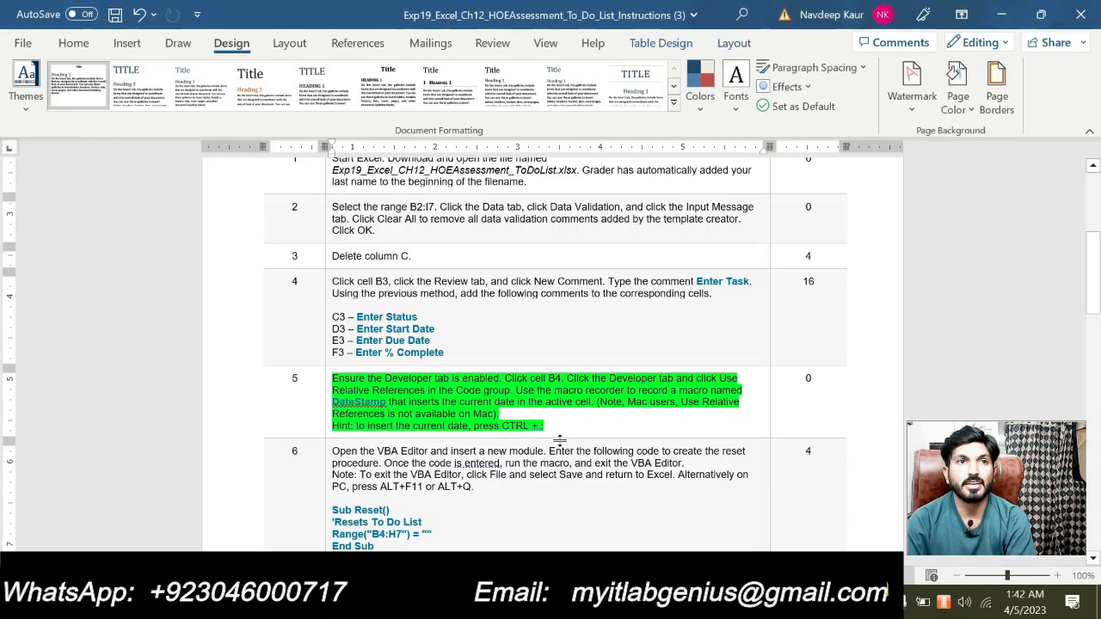
pyautogui.moveTo(545, 425); pyautogui.dragTo(413, 402)
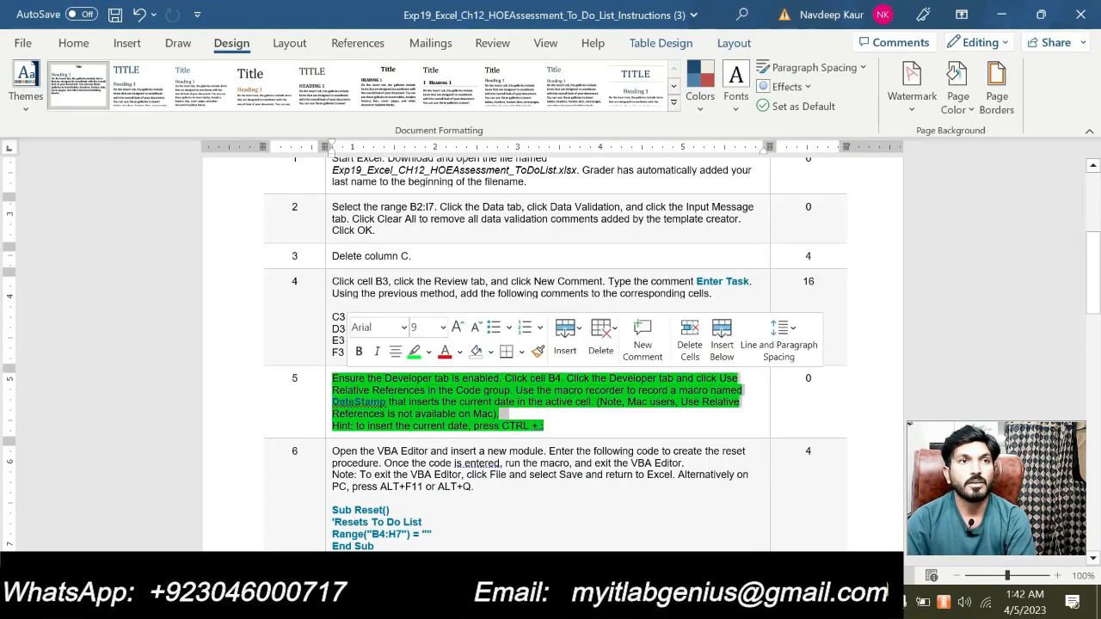
pyautogui.click(414, 352)
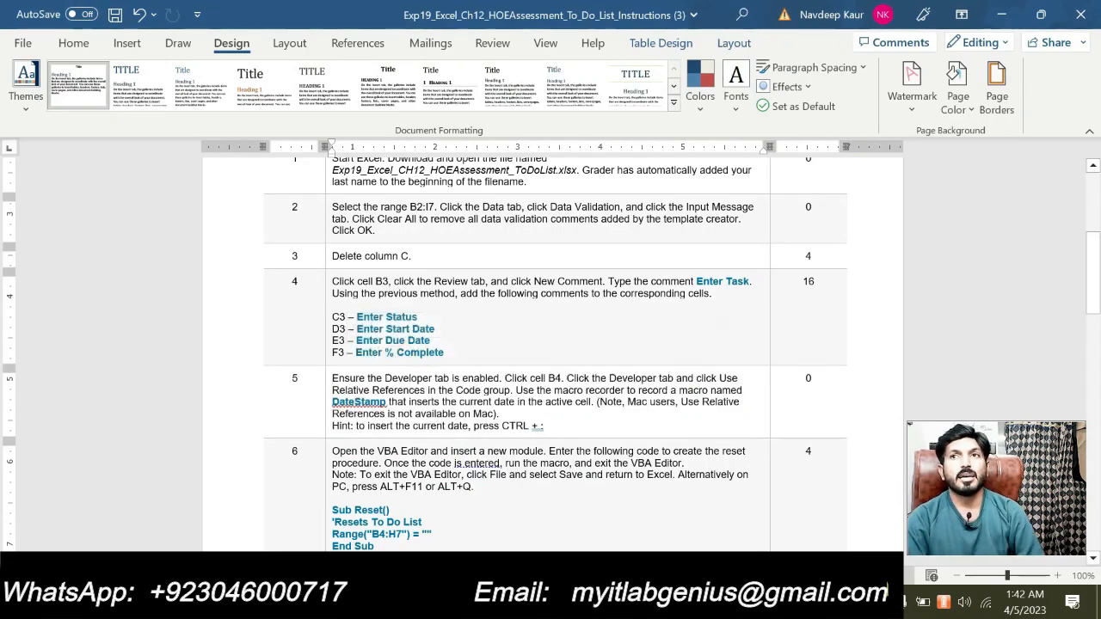
# Highlight the step 6 instructions in green, leaving the code lines from Sub Reset() to End Sub without highlight
pyautogui.scroll(-1, 551, 361)
pyautogui.scroll(-1, 332, 296)
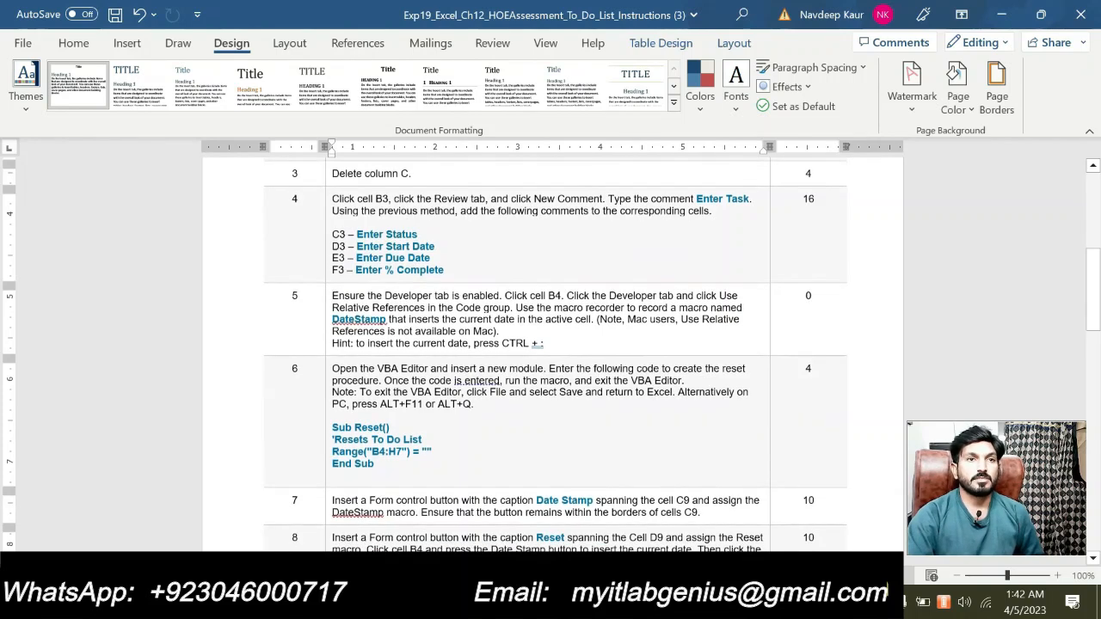
pyautogui.moveTo(439, 478); pyautogui.dragTo(361, 376)
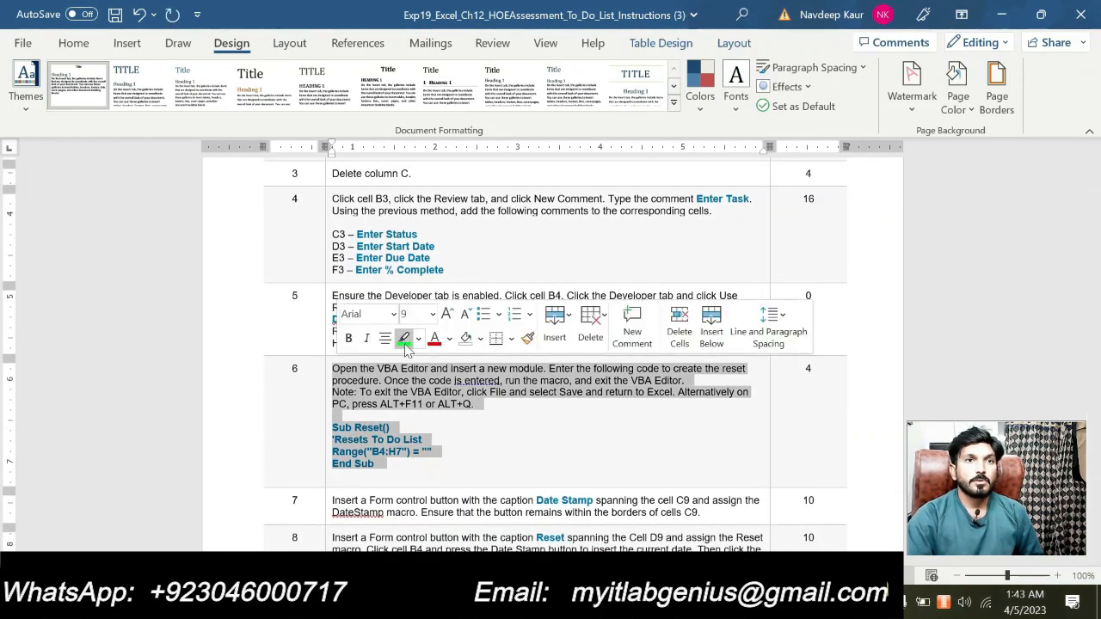
pyautogui.click(403, 339)
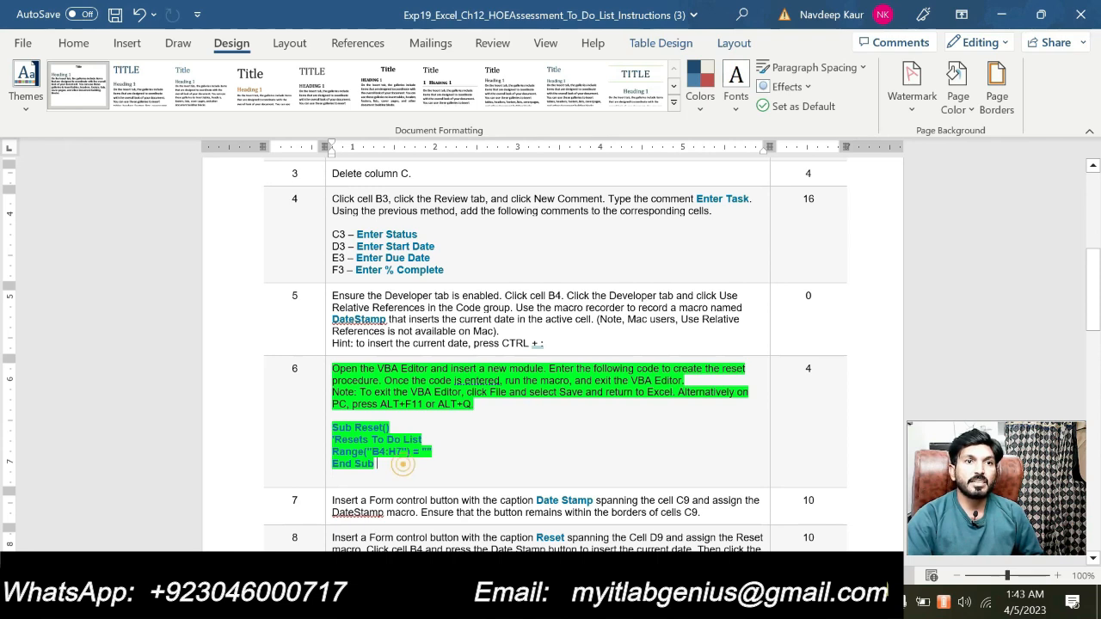
pyautogui.moveTo(408, 462); pyautogui.dragTo(404, 428)
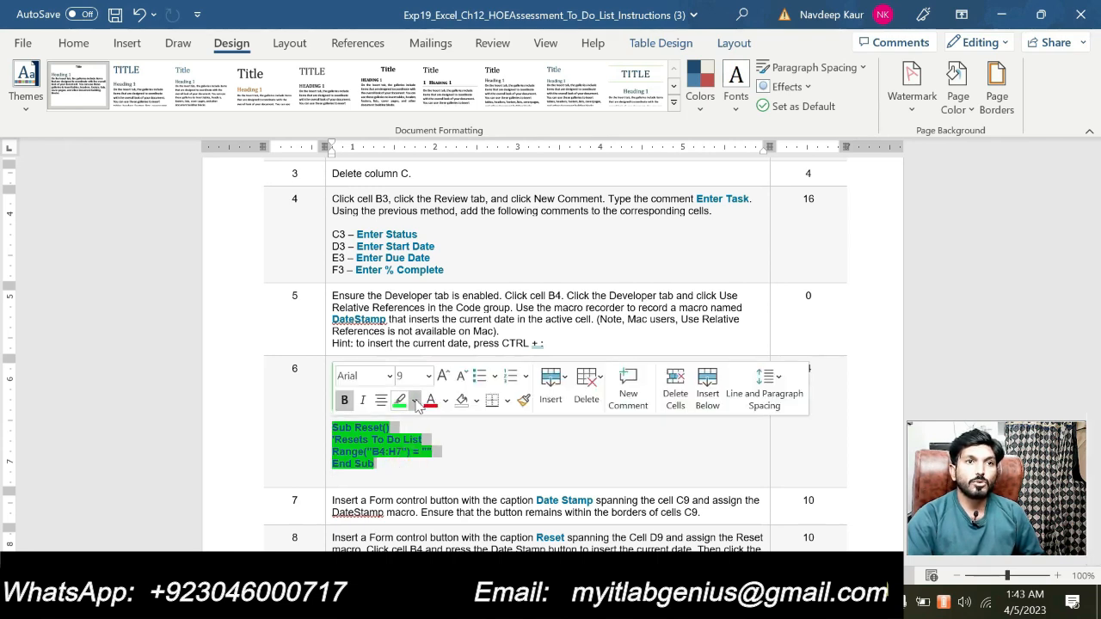
pyautogui.click(400, 401)
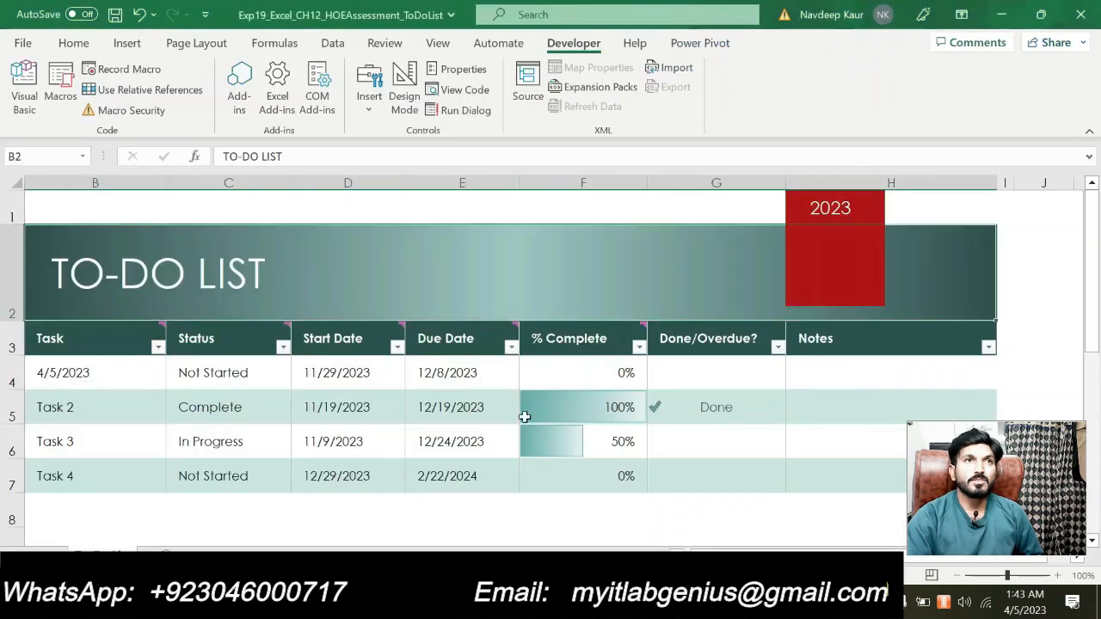
# Insert a new module in the Excel workbook's VBA Editor and switch back to the Word instructions for the Reset code
pyautogui.hotkey('alt', 'Tab')
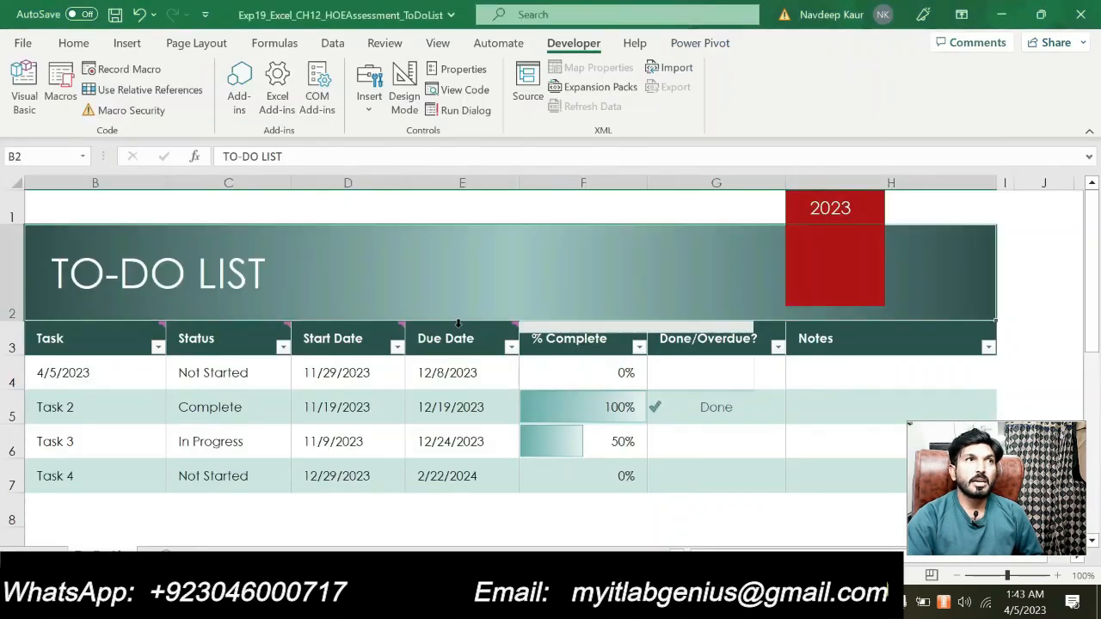
pyautogui.click(34, 93)
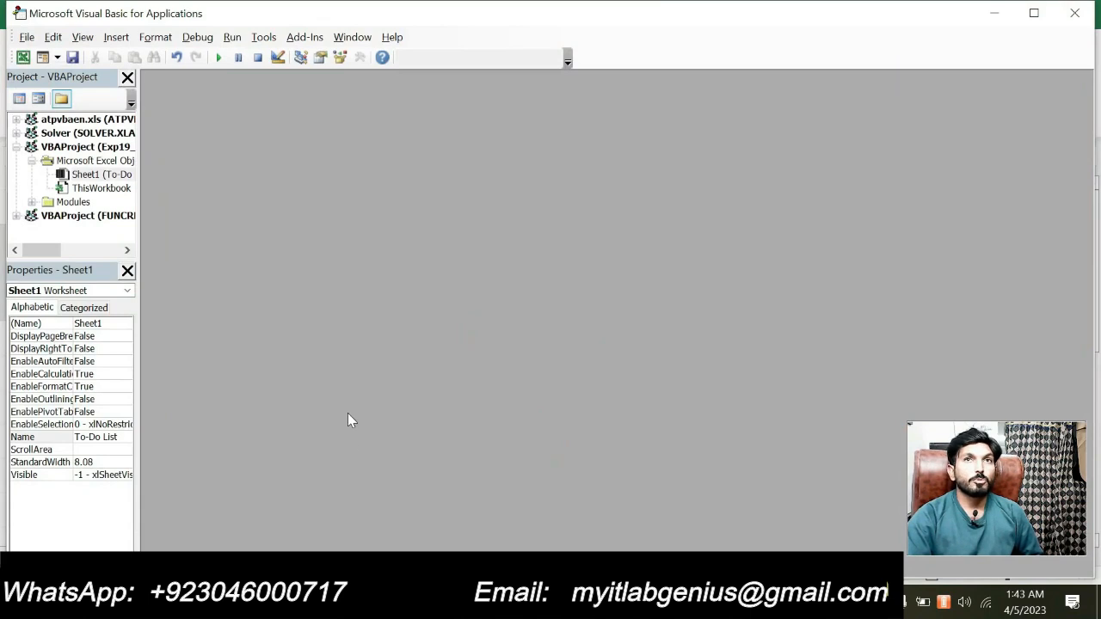
pyautogui.click(115, 37)
pyautogui.click(173, 89)
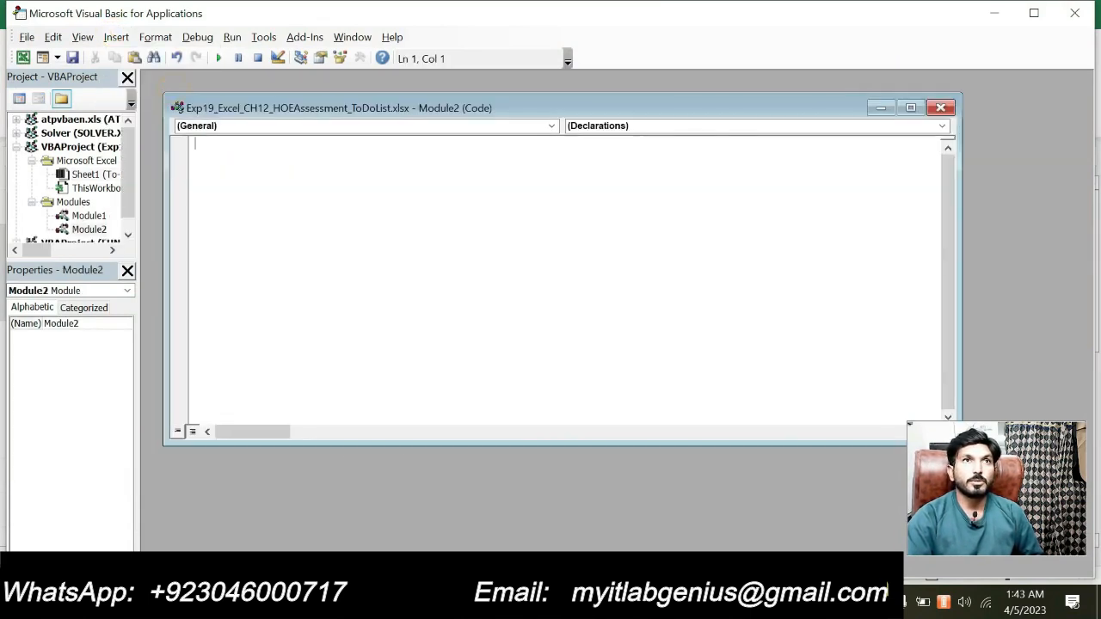
pyautogui.hotkey('alt', 'Tab')
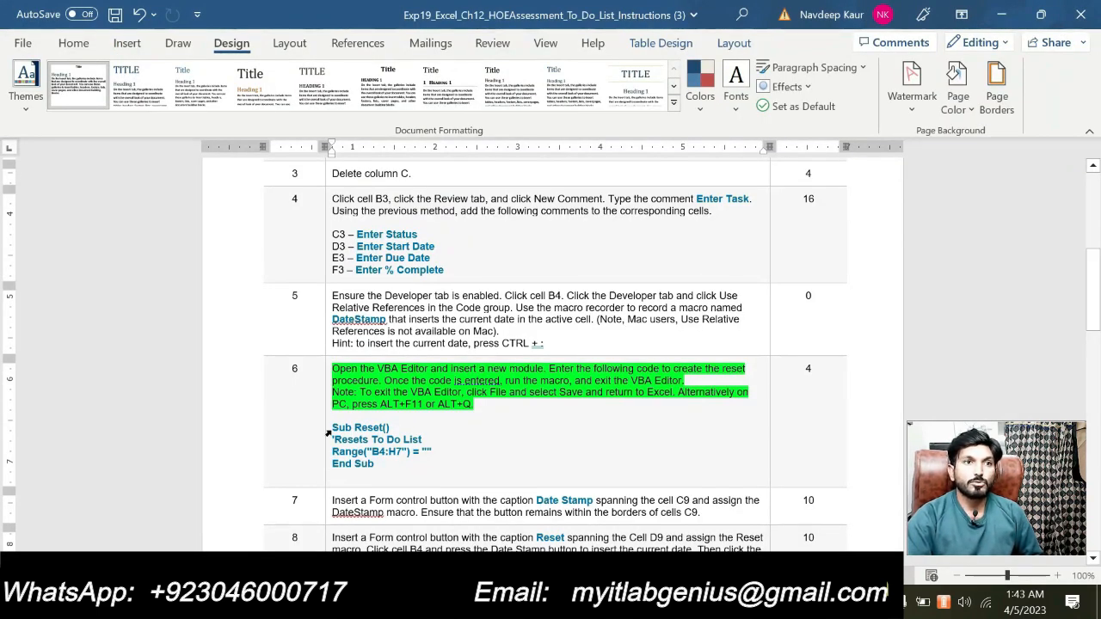
# Copy the line Sub Reset() from step 6 of the Word instructions into Module2 in the VBA Editor and start a new line
pyautogui.moveTo(332, 428); pyautogui.dragTo(390, 427)
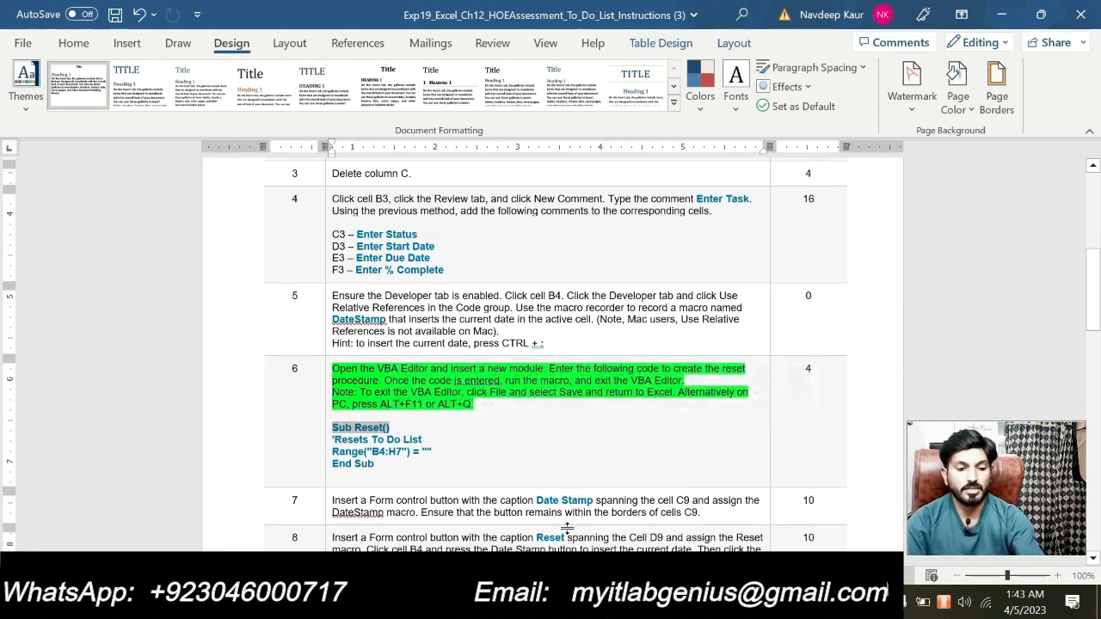
pyautogui.hotkey('ctrl', 'c')
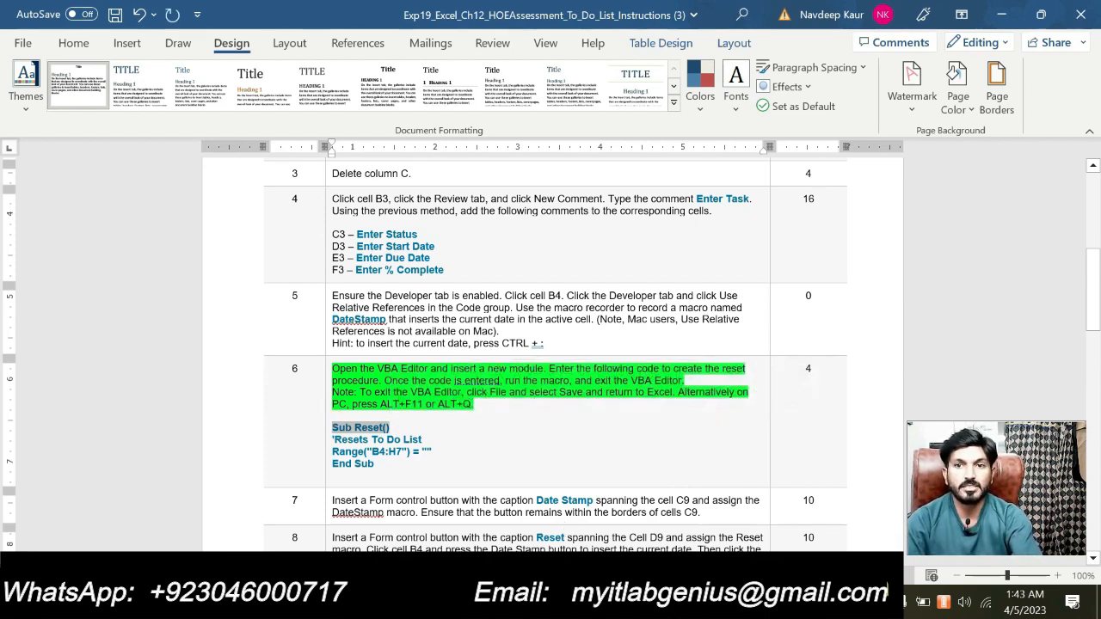
pyautogui.moveTo(663, 607)
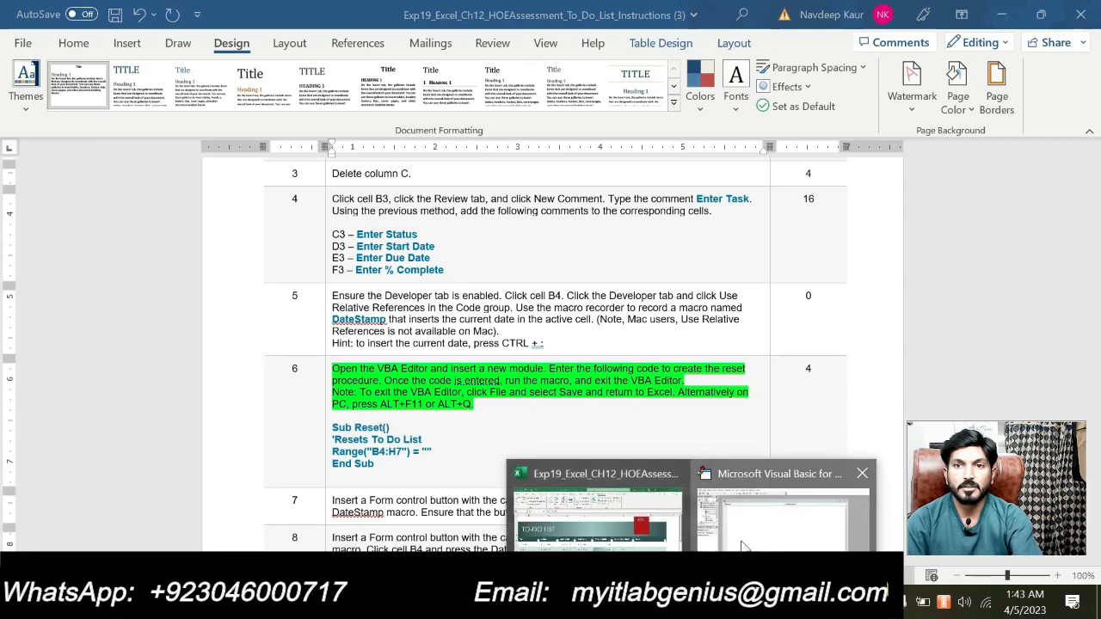
pyautogui.click(778, 508)
pyautogui.hotkey('ctrl', 'v')
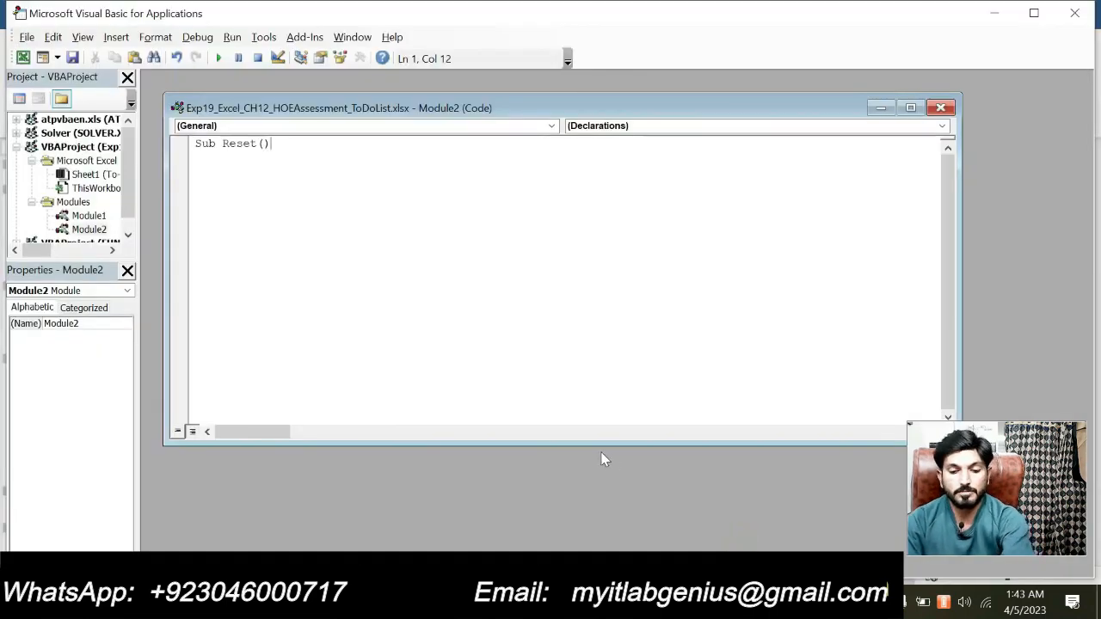
pyautogui.press('Return')
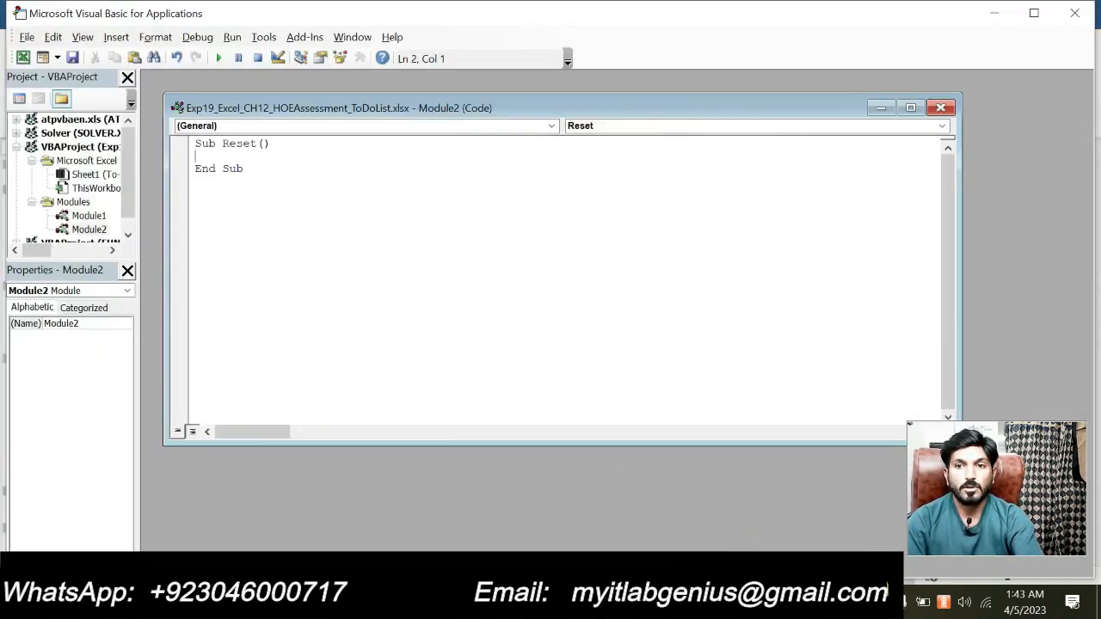
# Copy the comment line 'Resets To Do List from the Word instructions into the Reset procedure in Module2 and start a new line
pyautogui.click(701, 604)
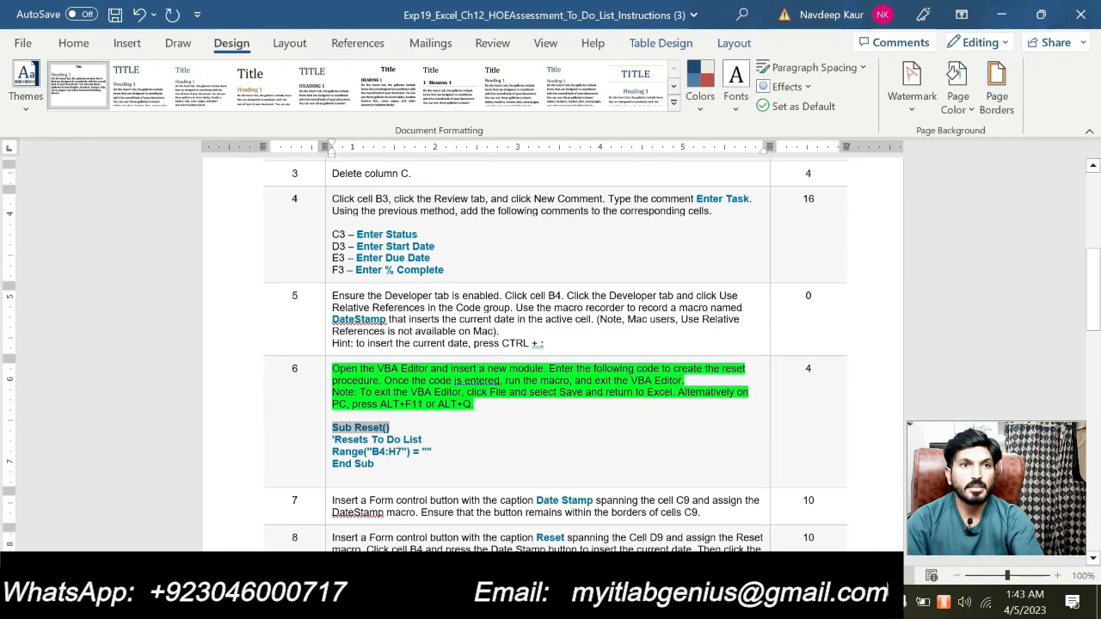
pyautogui.moveTo(421, 439); pyautogui.dragTo(333, 441)
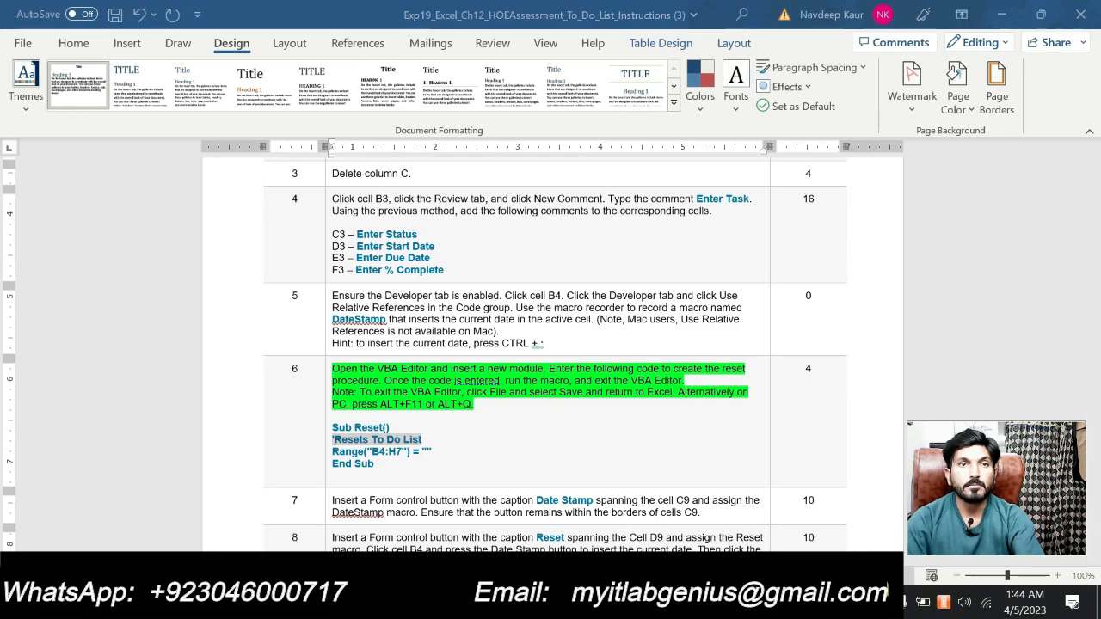
pyautogui.click(760, 465)
pyautogui.hotkey('ctrl', 'v')
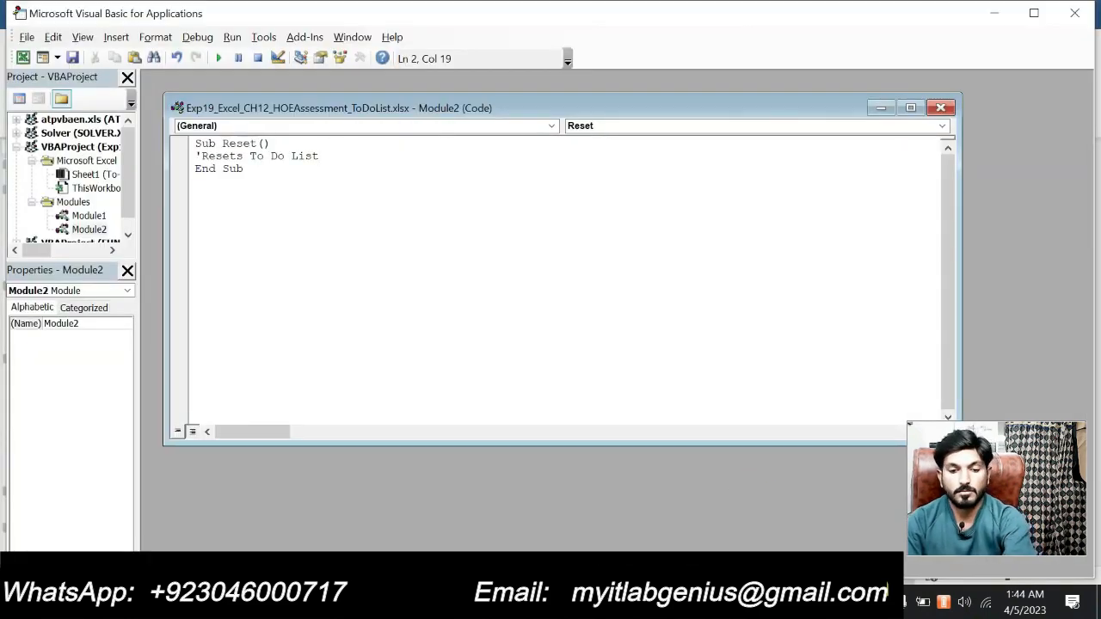
pyautogui.press('Return')
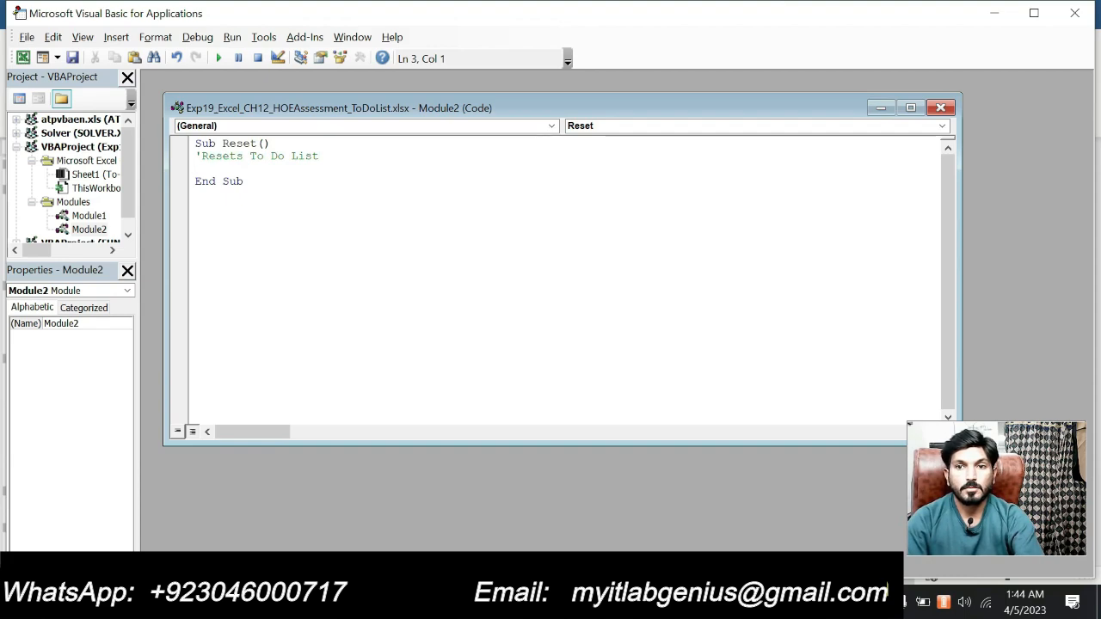
# Copy the line Range("B4:H7") = "" from the Word instructions into Module2 below the comment line and start a new line
pyautogui.hotkey('alt', 'Tab')
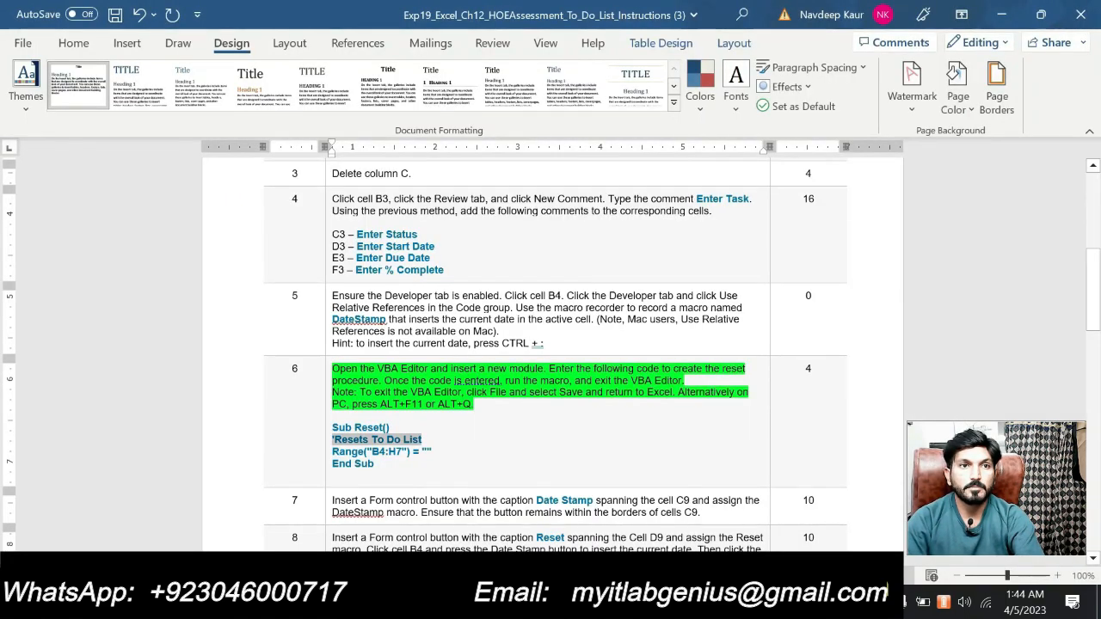
pyautogui.moveTo(431, 451); pyautogui.dragTo(332, 452)
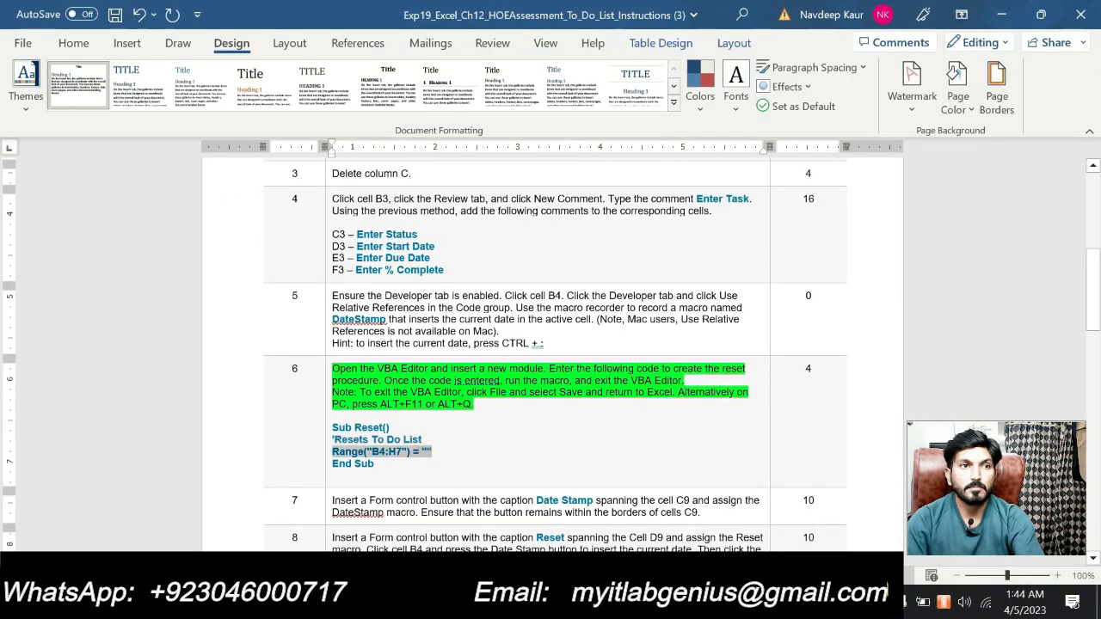
pyautogui.click(692, 602)
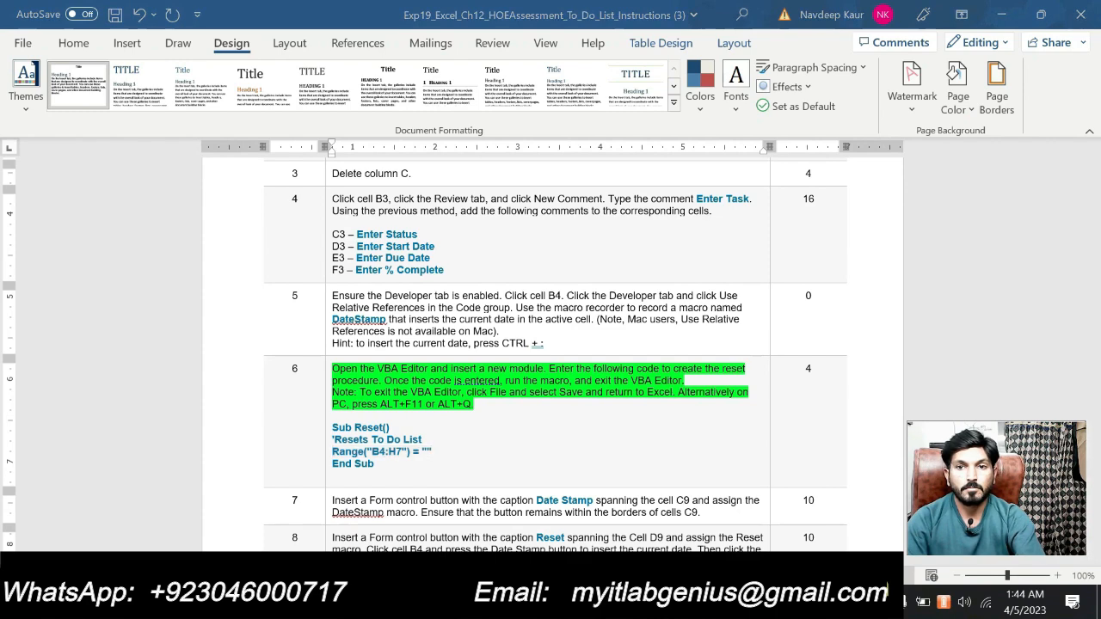
pyautogui.click(746, 540)
pyautogui.hotkey('ctrl', 'v')
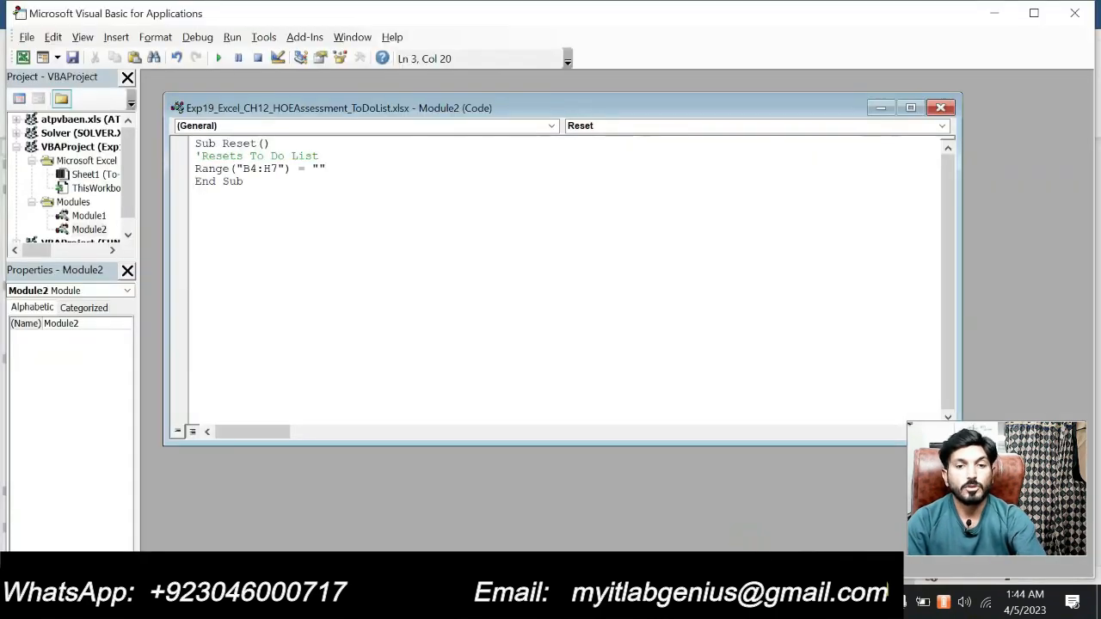
pyautogui.press('Return')
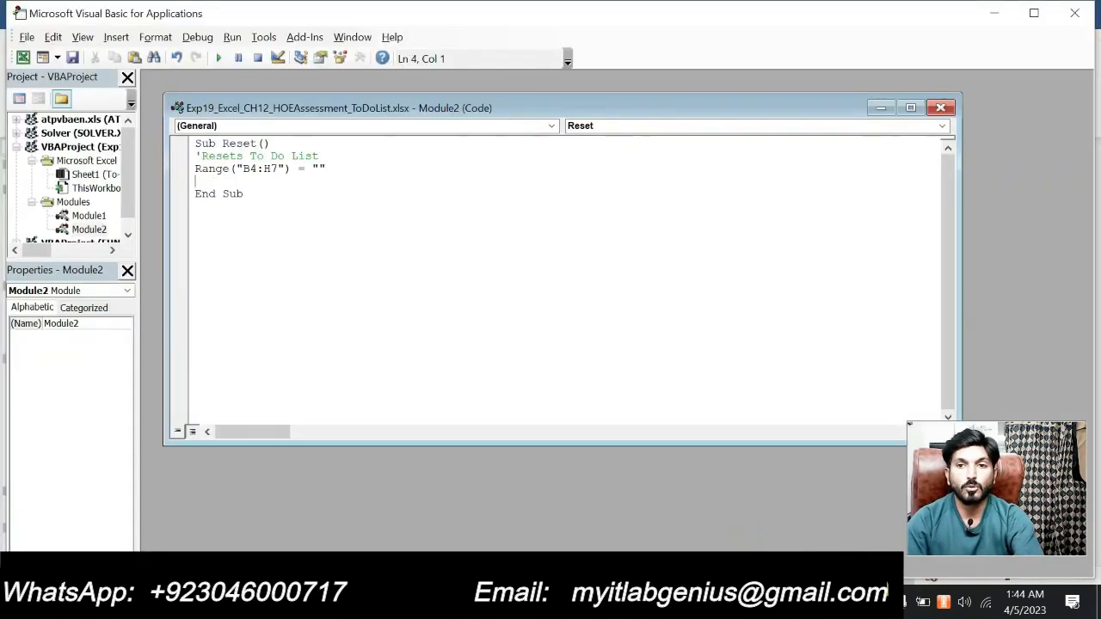
# Recheck the End Sub line in the Word instructions and remove the blank line above End Sub in Module2
pyautogui.hotkey('alt', 'Tab')
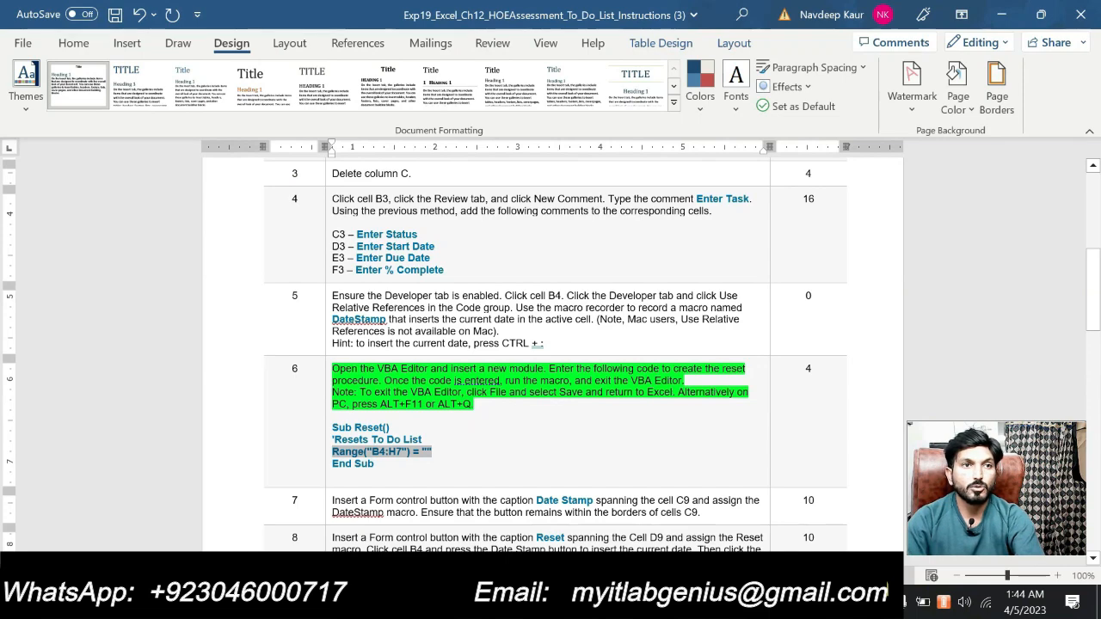
pyautogui.click(372, 467)
pyautogui.click(692, 602)
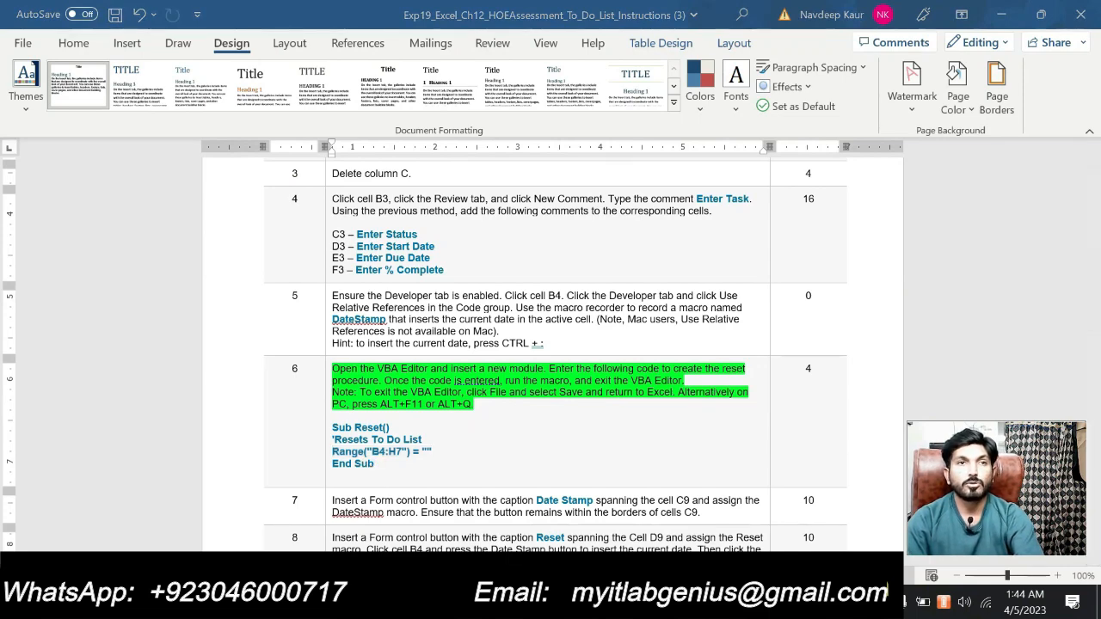
pyautogui.click(783, 514)
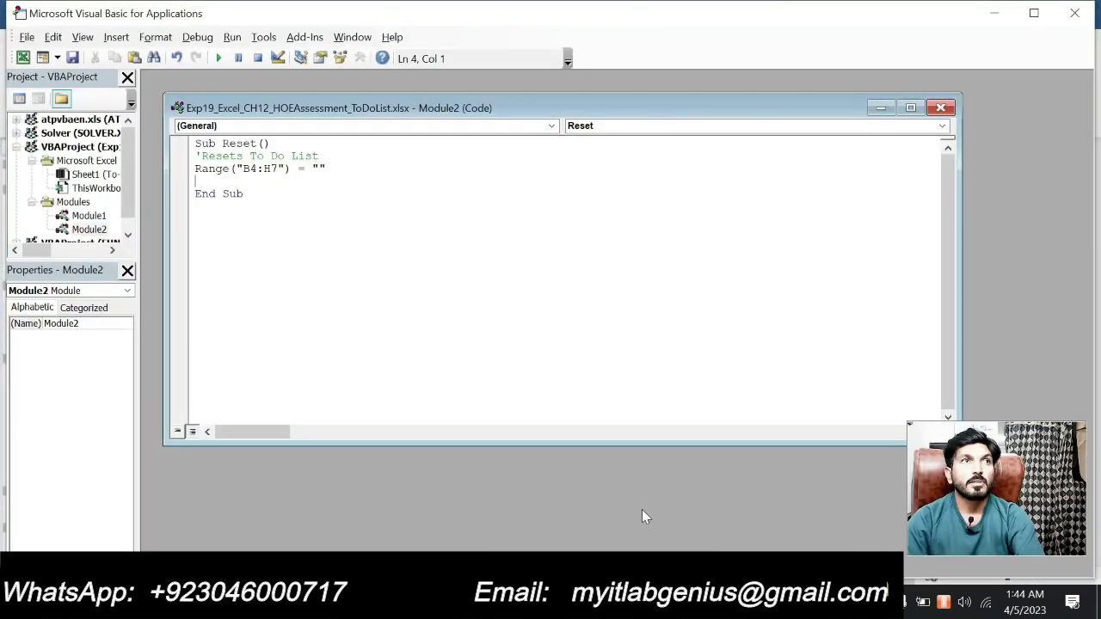
pyautogui.press('BackSpace')
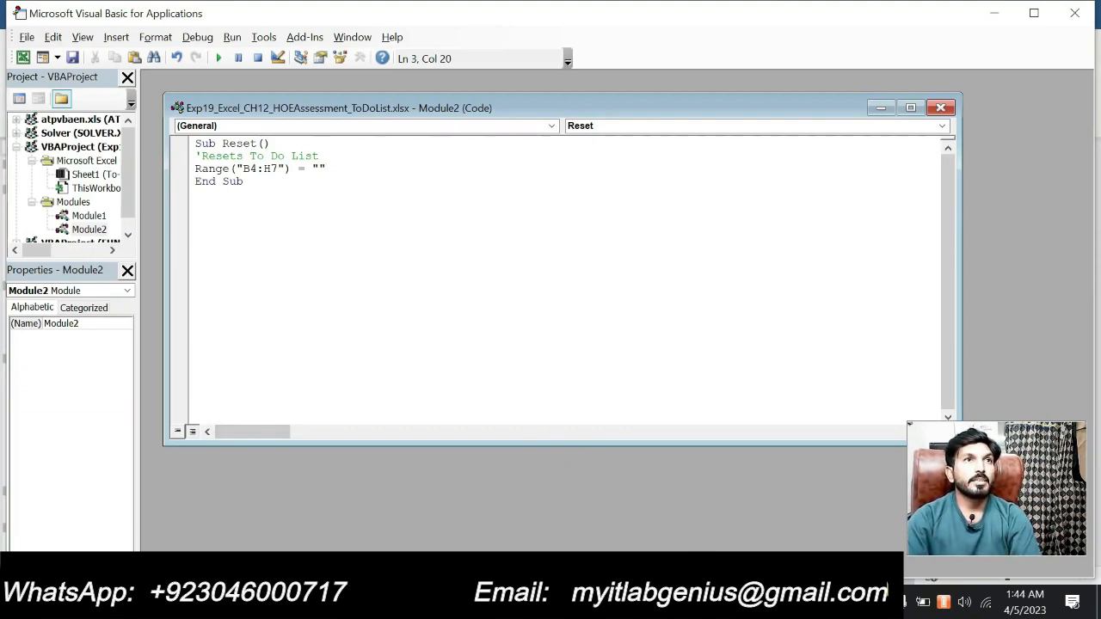
# Switch to the Excel workbook, run the DateStamp macro on cell B2 and close the VBA Editor
pyautogui.moveTo(688, 602)
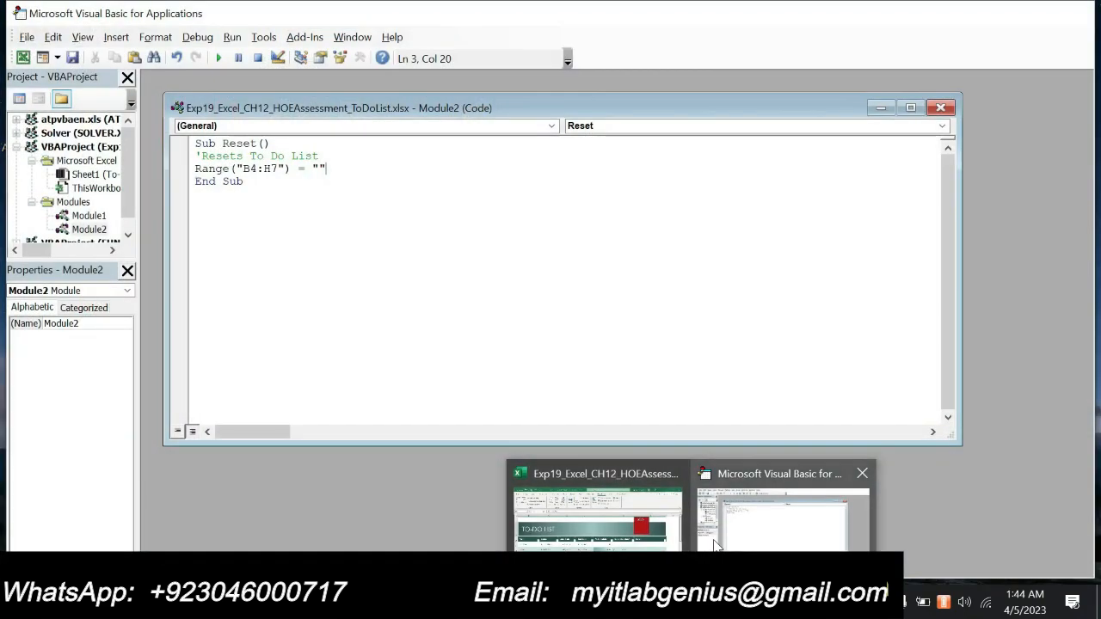
pyautogui.click(716, 544)
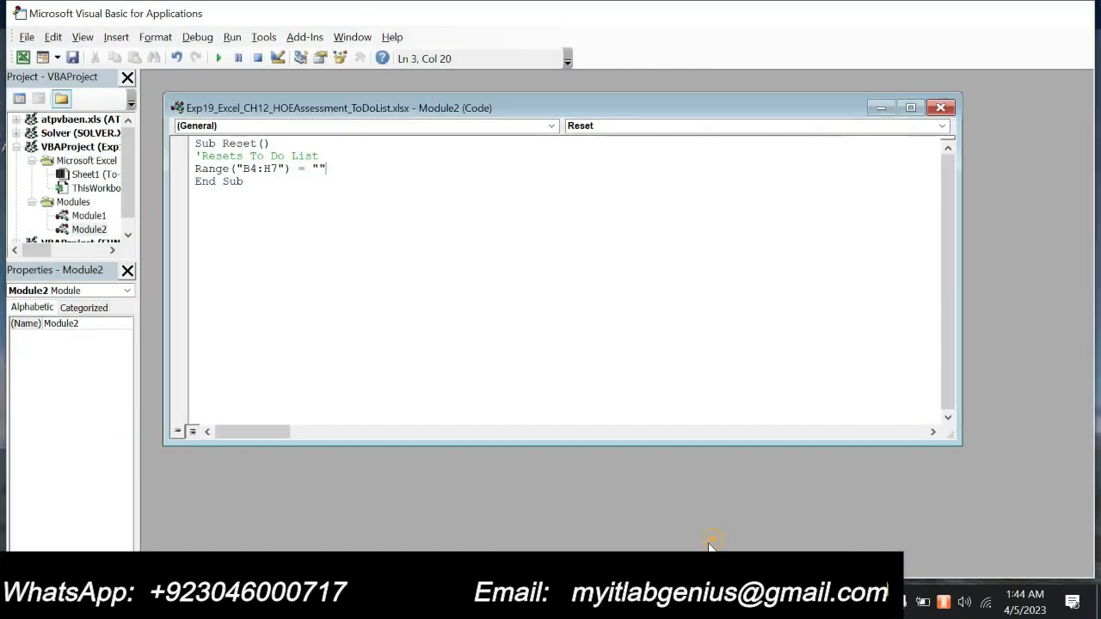
pyautogui.hotkey('alt', 'Tab')
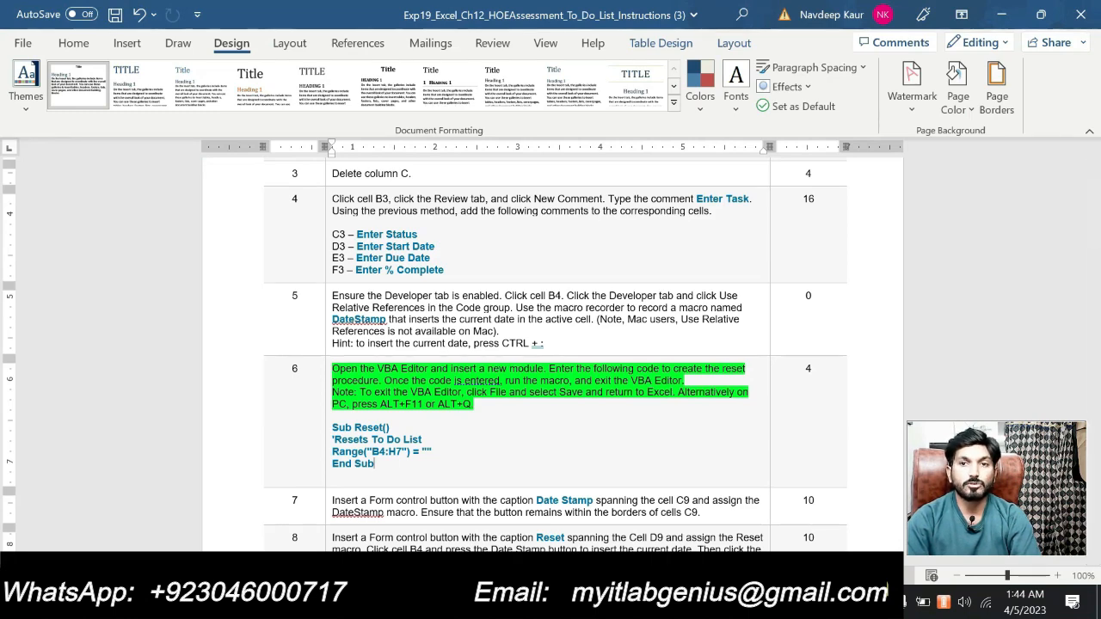
pyautogui.moveTo(690, 601)
pyautogui.click(635, 535)
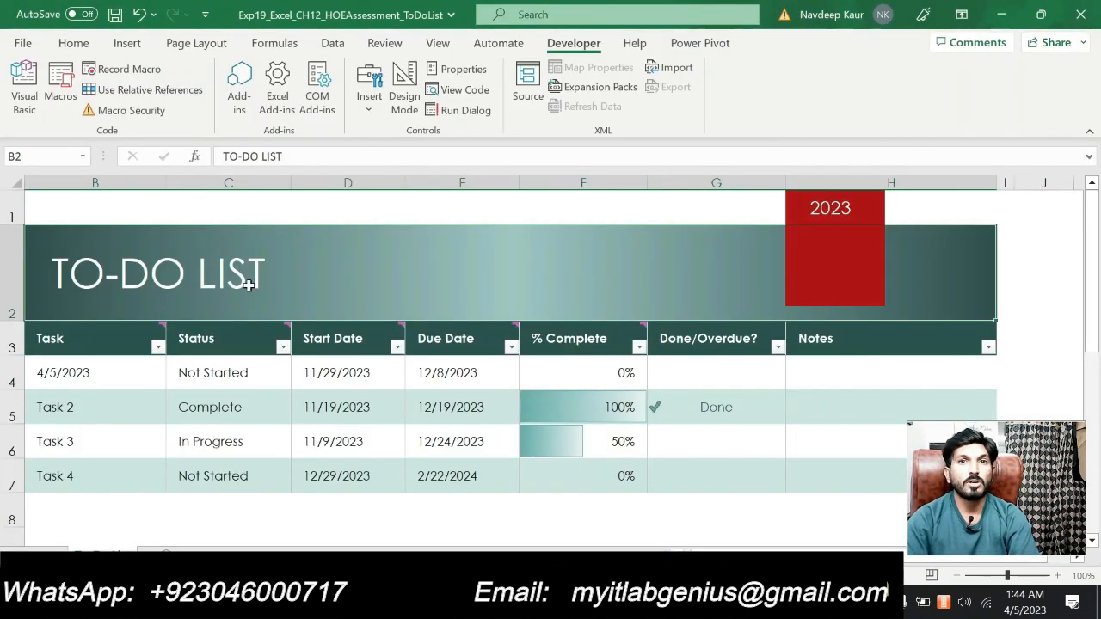
pyautogui.click(61, 96)
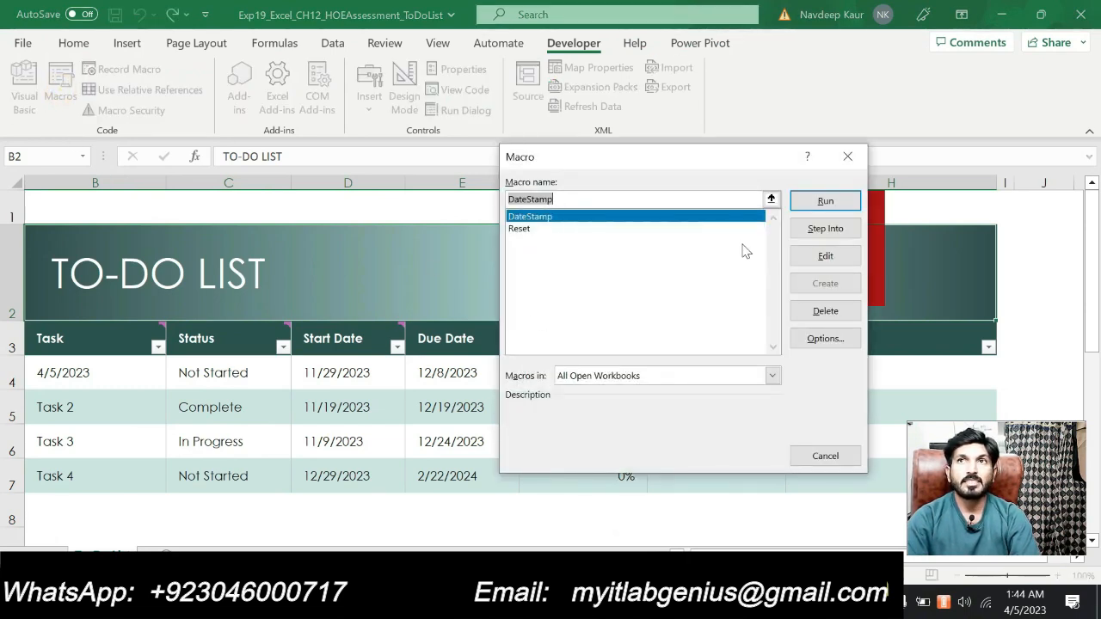
pyautogui.click(825, 201)
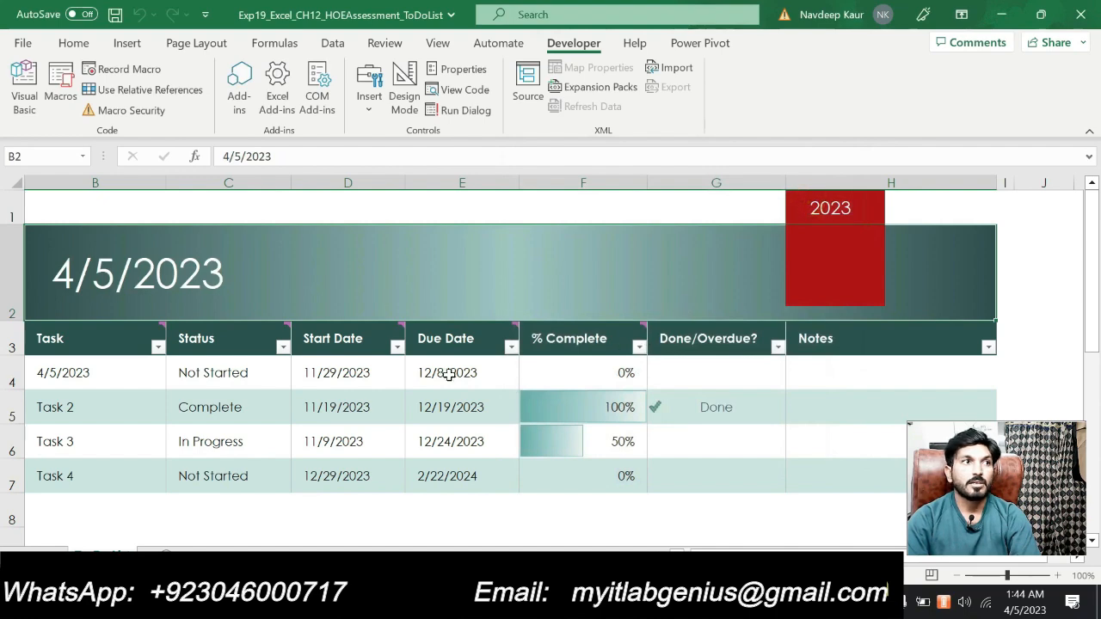
pyautogui.moveTo(692, 602)
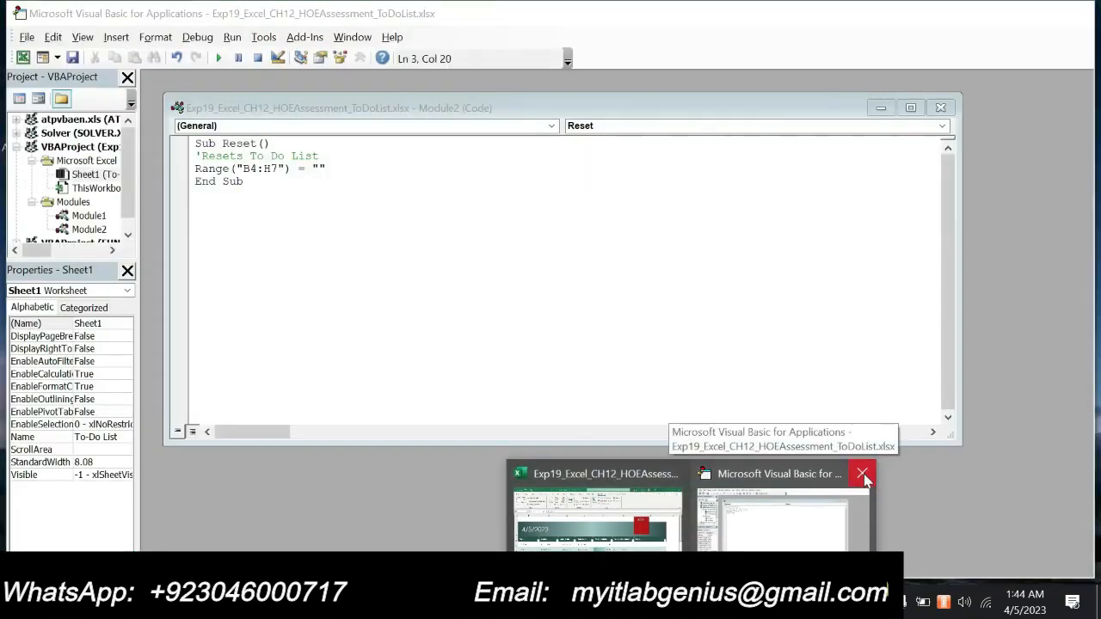
pyautogui.click(863, 478)
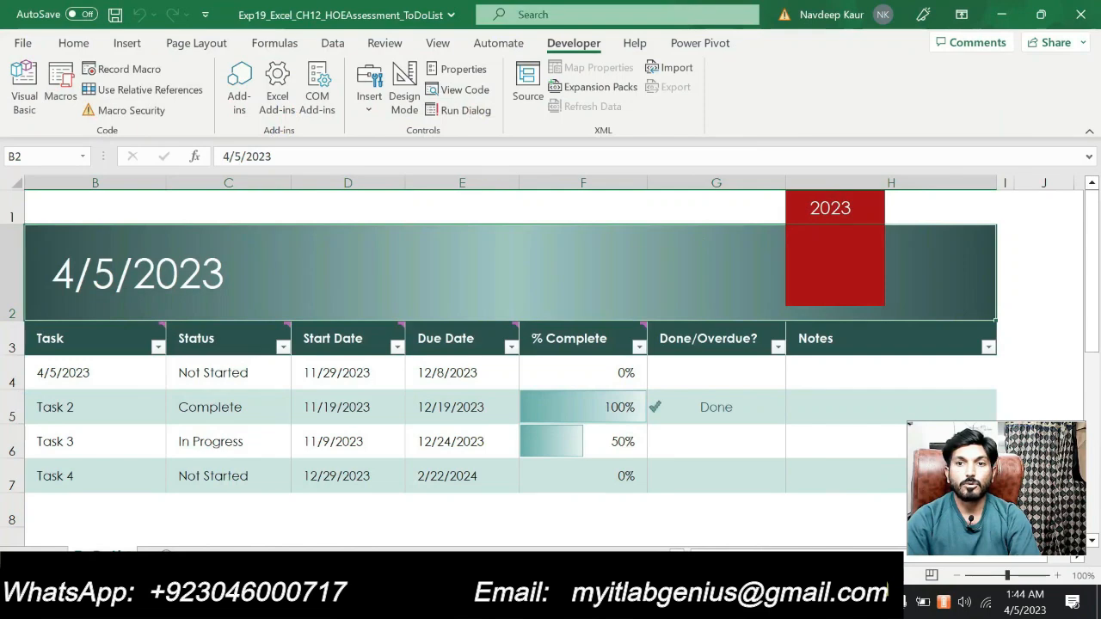
# Switch to the Word instructions and remove the green highlight from the step 6 text
pyautogui.click(731, 601)
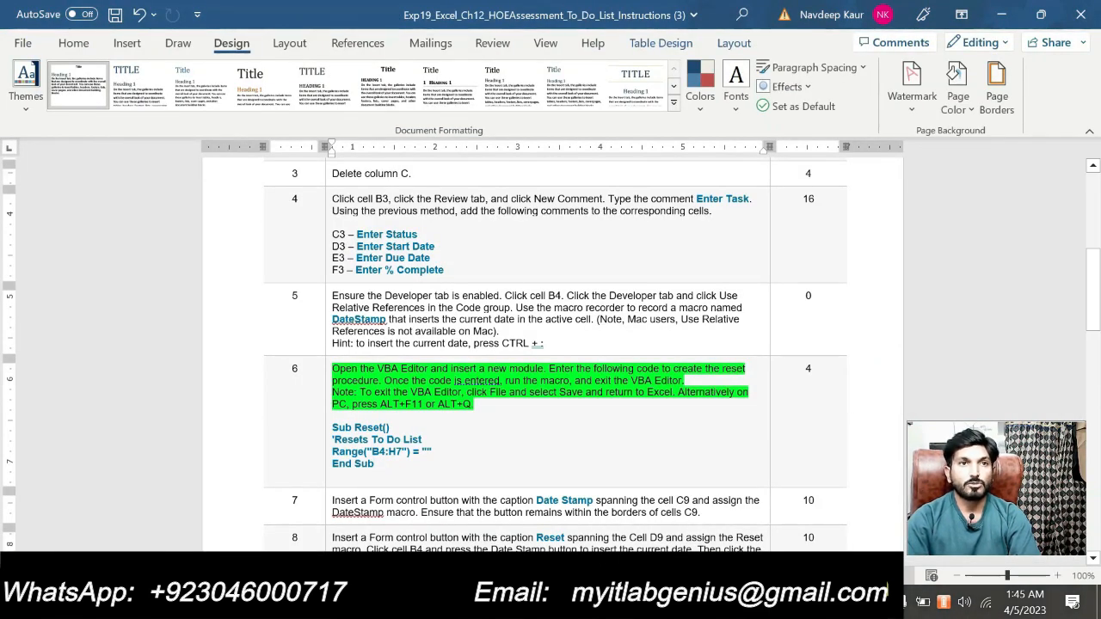
pyautogui.moveTo(474, 404); pyautogui.dragTo(333, 369)
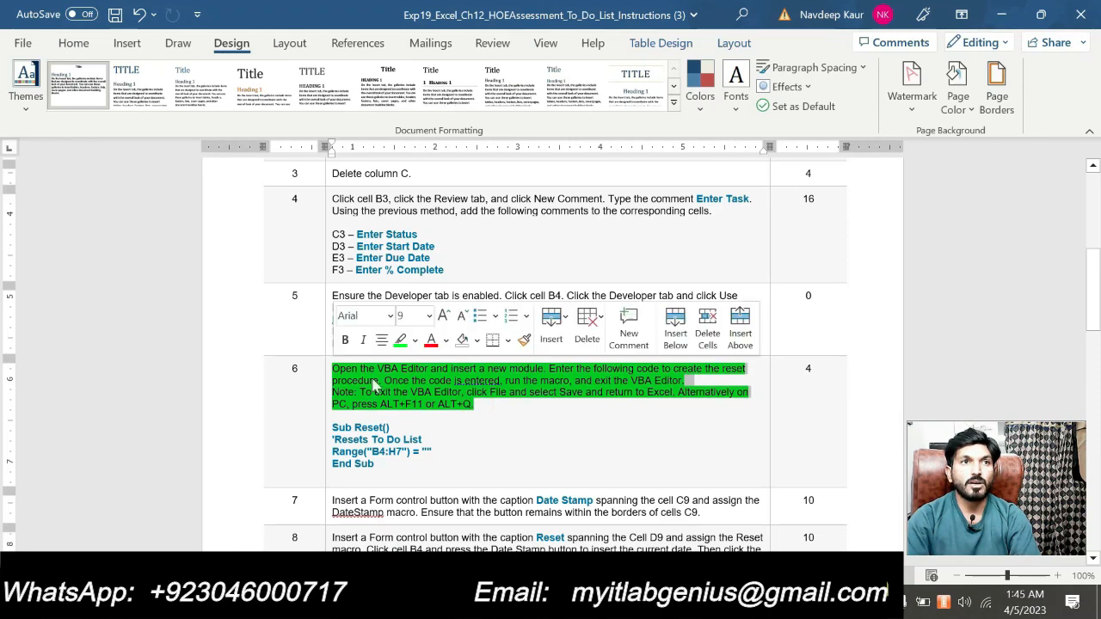
pyautogui.click(401, 340)
# Highlight the whole step 7 text about the Date Stamp form control button in green
pyautogui.scroll(-4, 401, 340)
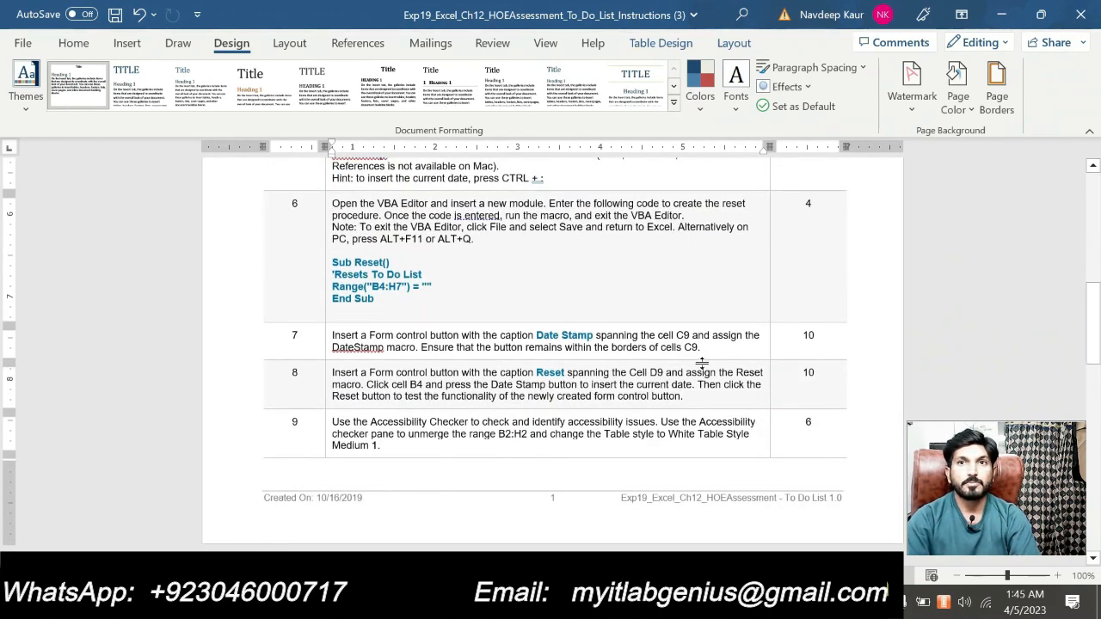
pyautogui.moveTo(702, 347); pyautogui.dragTo(333, 335)
pyautogui.click(408, 310)
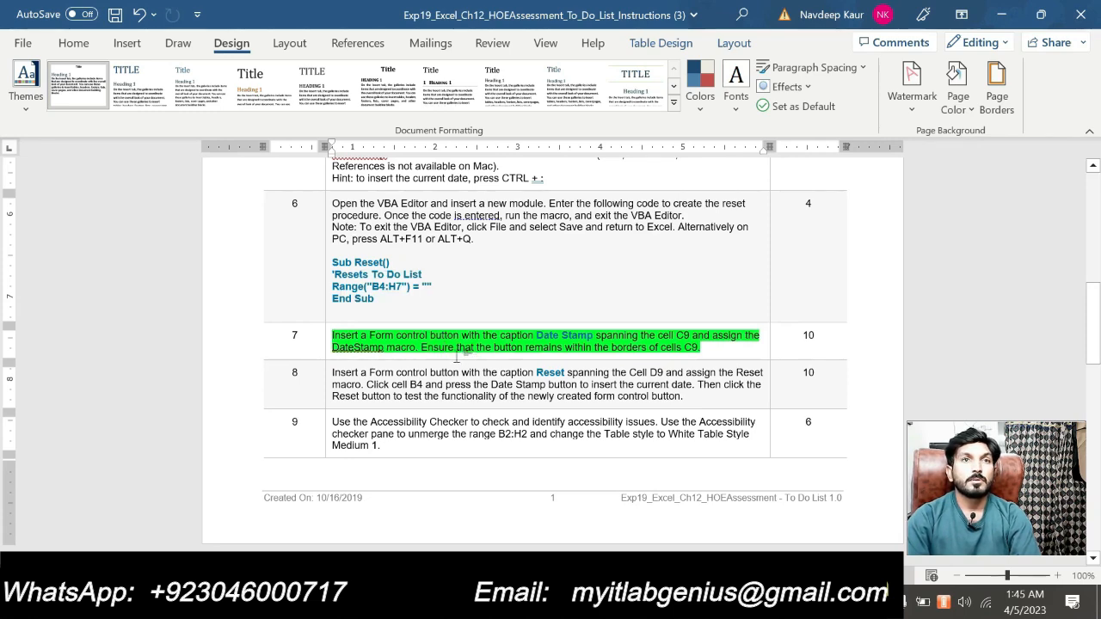
# Look through the remaining steps up to 15, select the Date Stamp caption in step 7 and switch back to the Excel workbook
pyautogui.scroll(-6, 571, 389)
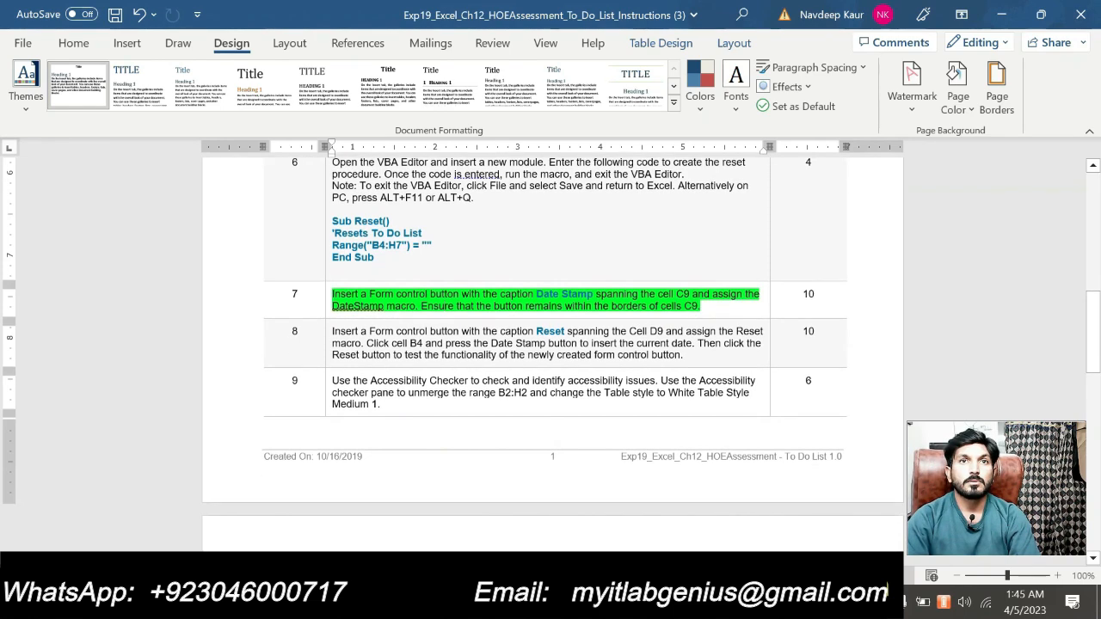
pyautogui.scroll(-5, 571, 389)
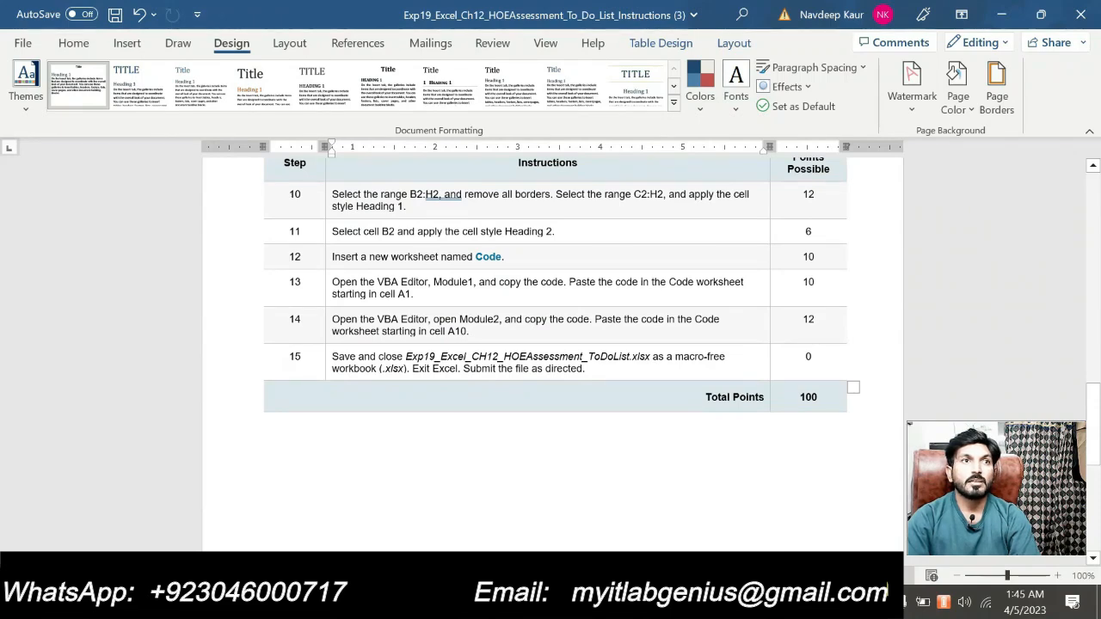
pyautogui.scroll(10, 570, 394)
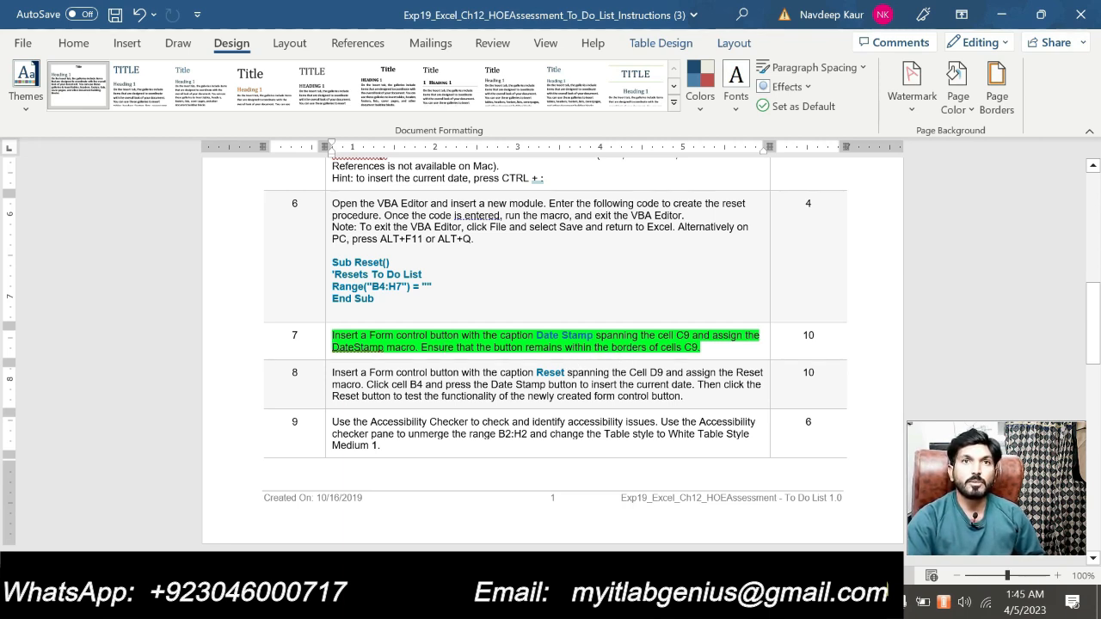
pyautogui.moveTo(537, 336); pyautogui.dragTo(593, 335)
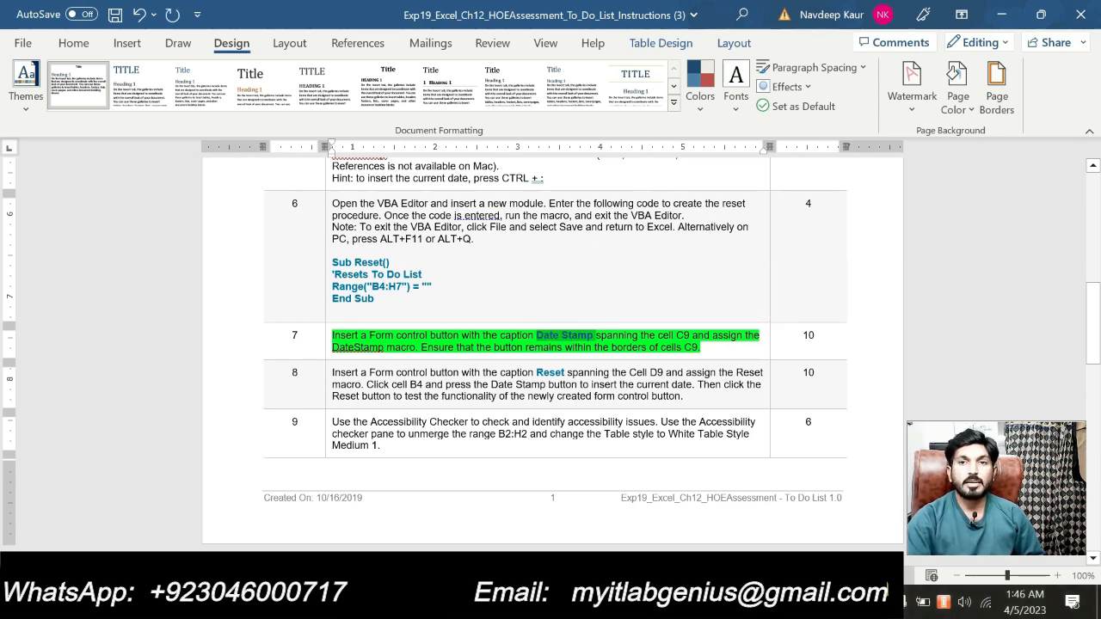
pyautogui.click(629, 602)
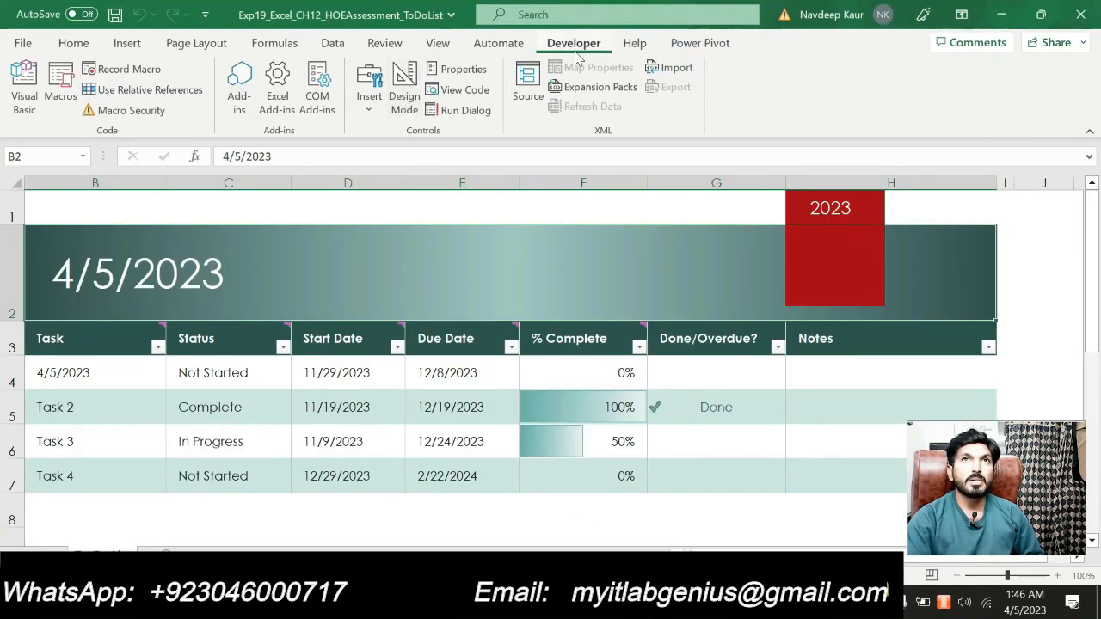
# Insert a form control button below the table without assigning a macro, and resize it to fit inside cell C9
pyautogui.click(370, 107)
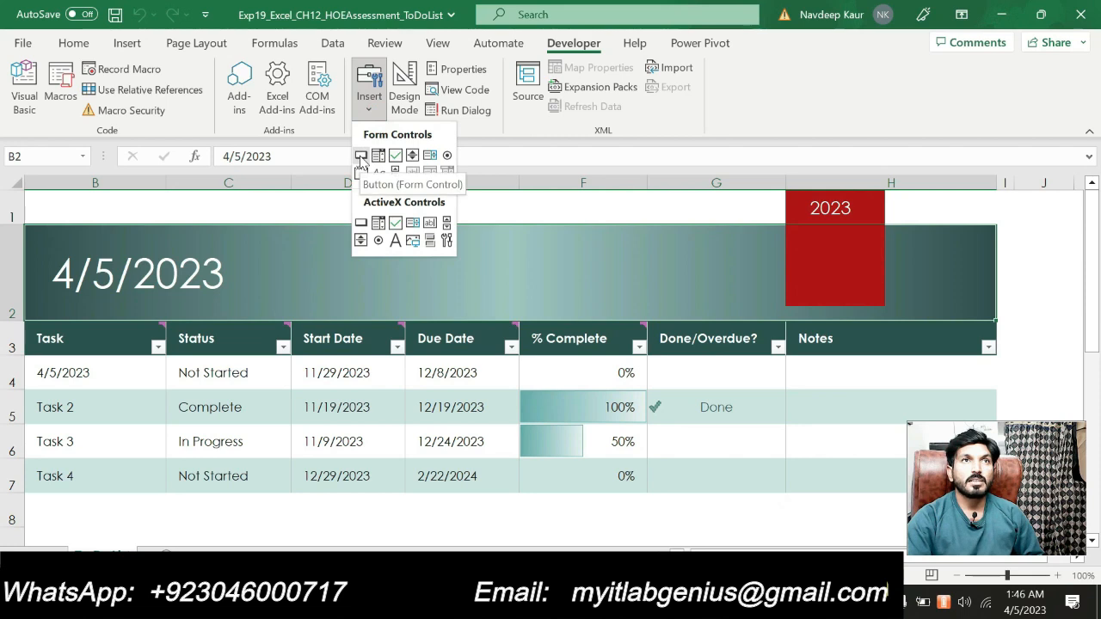
pyautogui.click(361, 159)
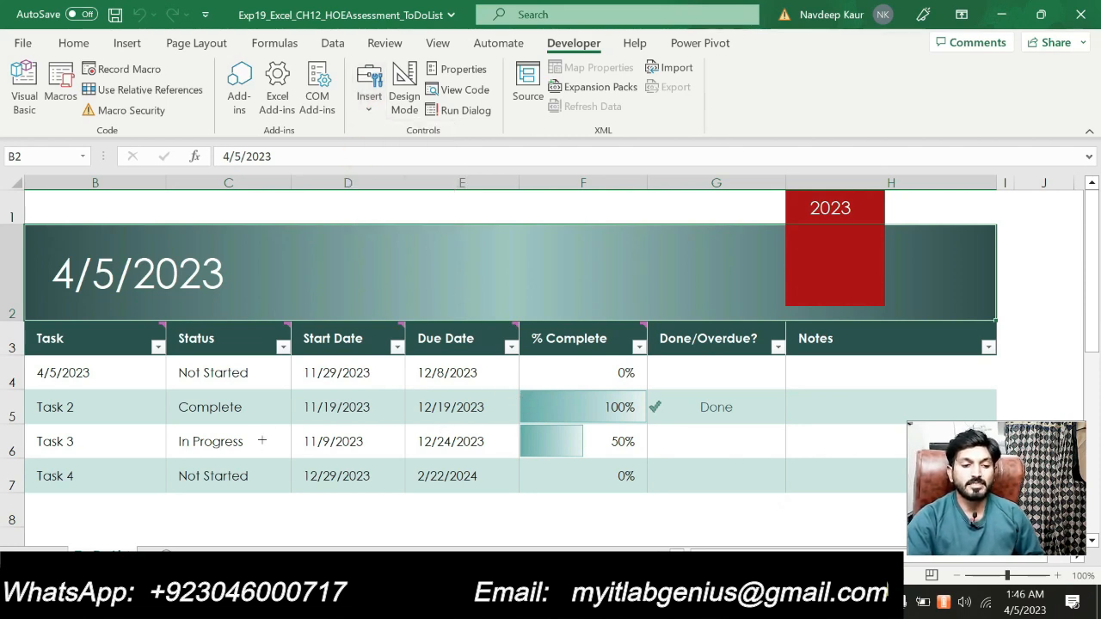
pyautogui.scroll(-2, 219, 479)
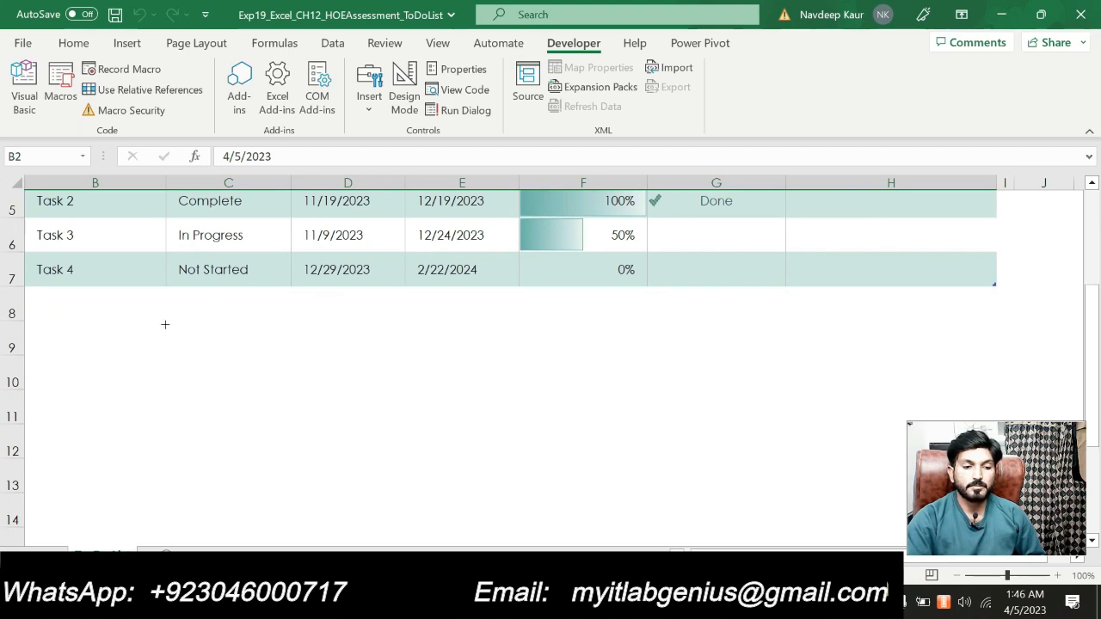
pyautogui.moveTo(171, 323)
pyautogui.mouseDown()
pyautogui.moveTo(192, 364)
pyautogui.moveTo(291, 376)
pyautogui.mouseUp()
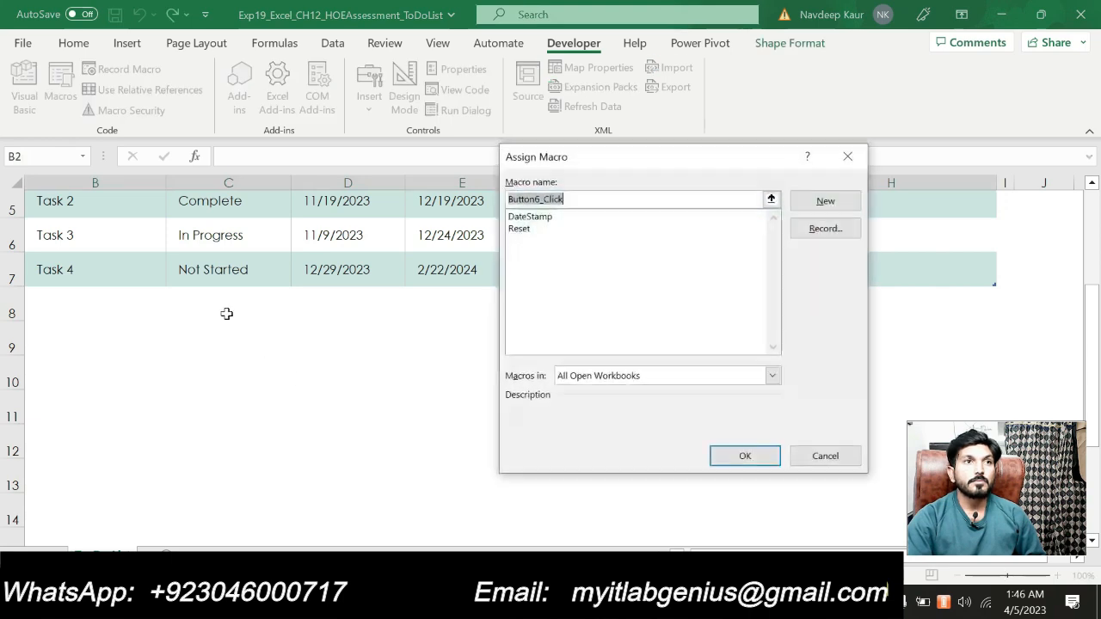
pyautogui.click(814, 456)
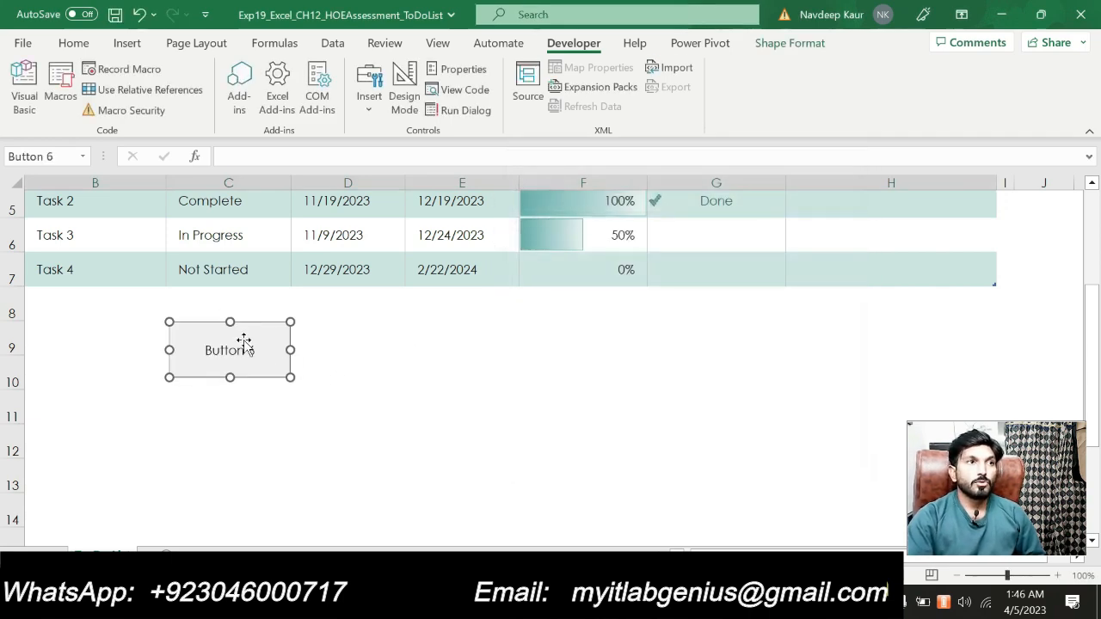
pyautogui.moveTo(229, 323); pyautogui.dragTo(230, 327)
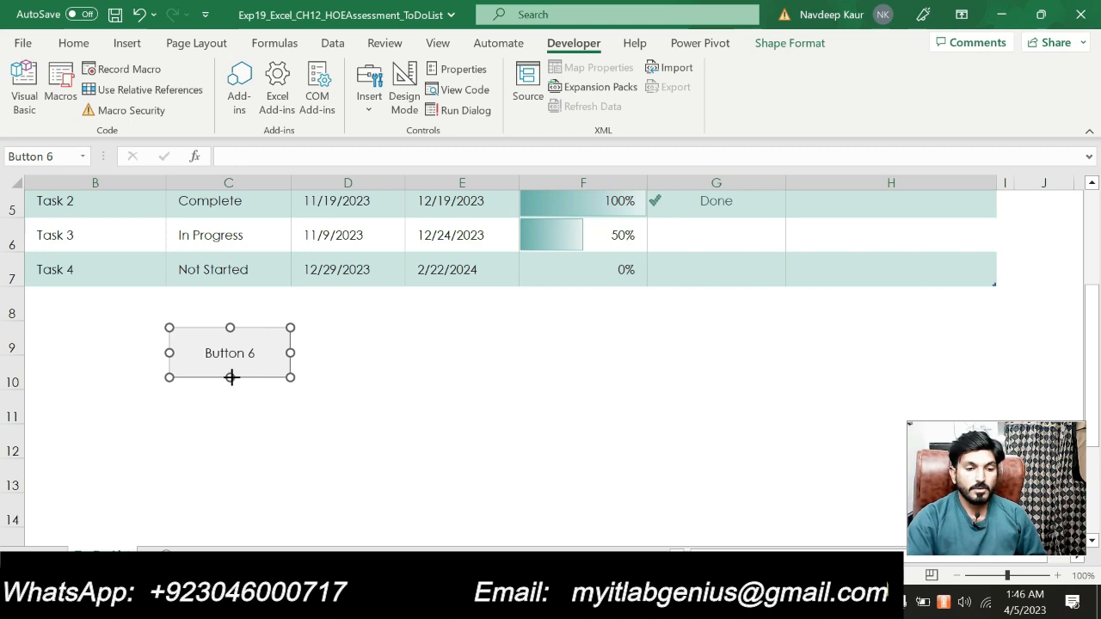
pyautogui.moveTo(231, 377); pyautogui.dragTo(281, 344)
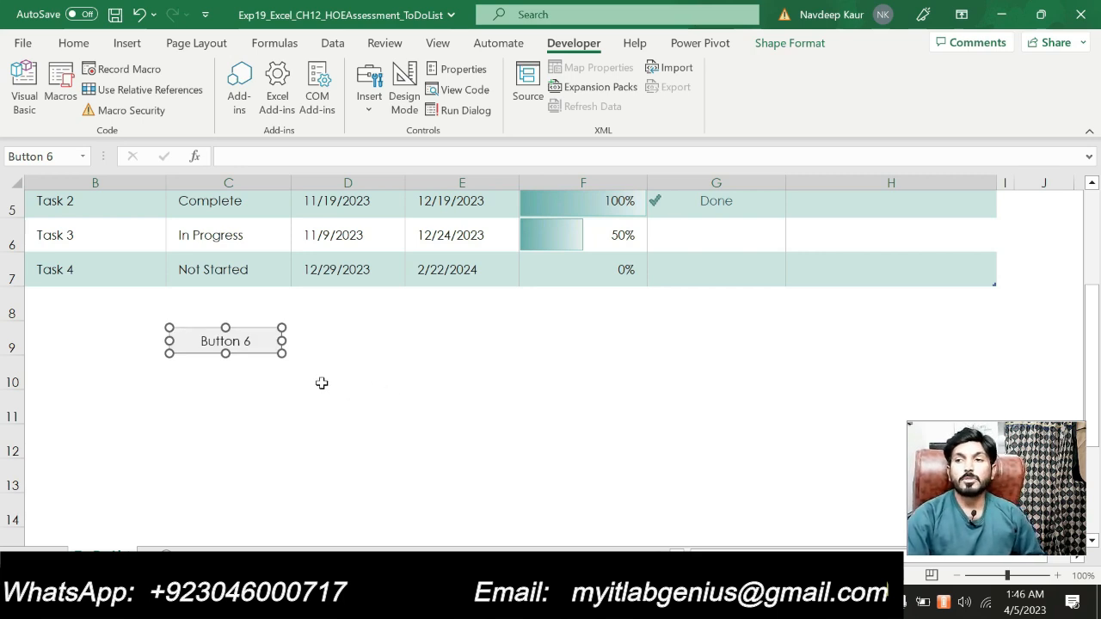
# Replace the caption of the button in C9 with Date Stamp, checking the wording in the Word instructions
pyautogui.rightClick(263, 345)
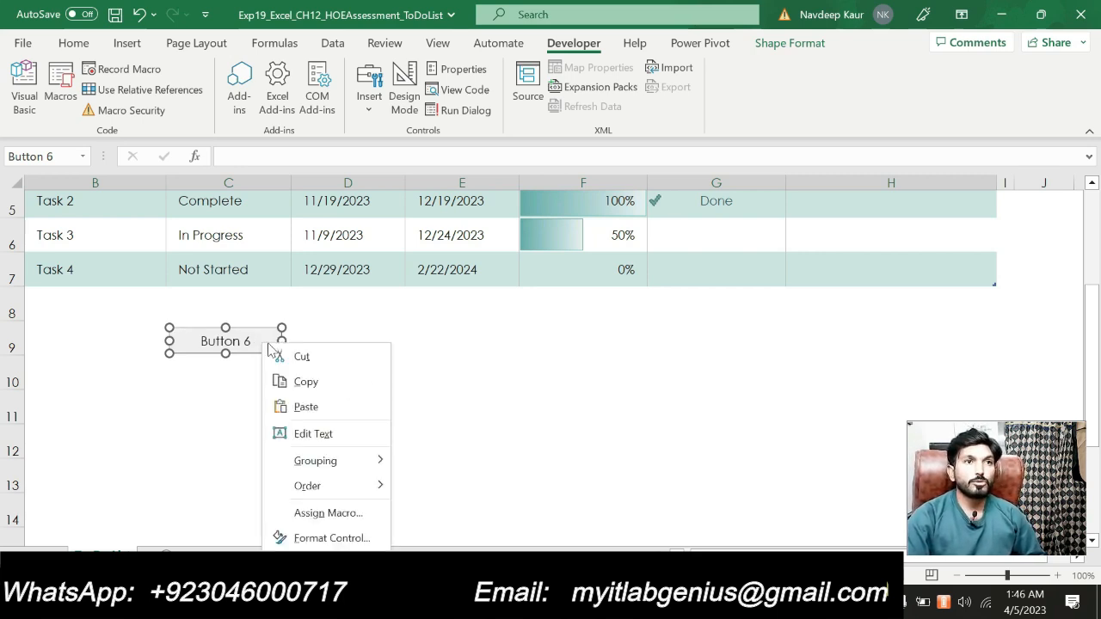
pyautogui.click(343, 435)
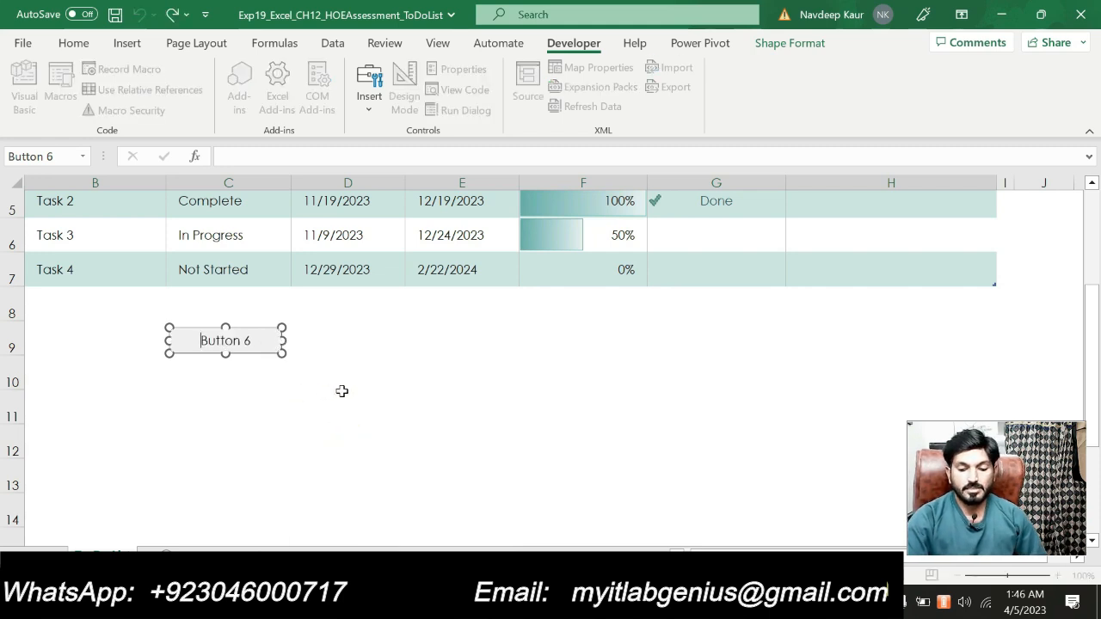
pyautogui.press('BackSpace')
pyautogui.press('BackSpace')
pyautogui.press('BackSpace')
pyautogui.press('BackSpace')
pyautogui.press('BackSpace')
pyautogui.press('BackSpace')
pyautogui.press('BackSpace')
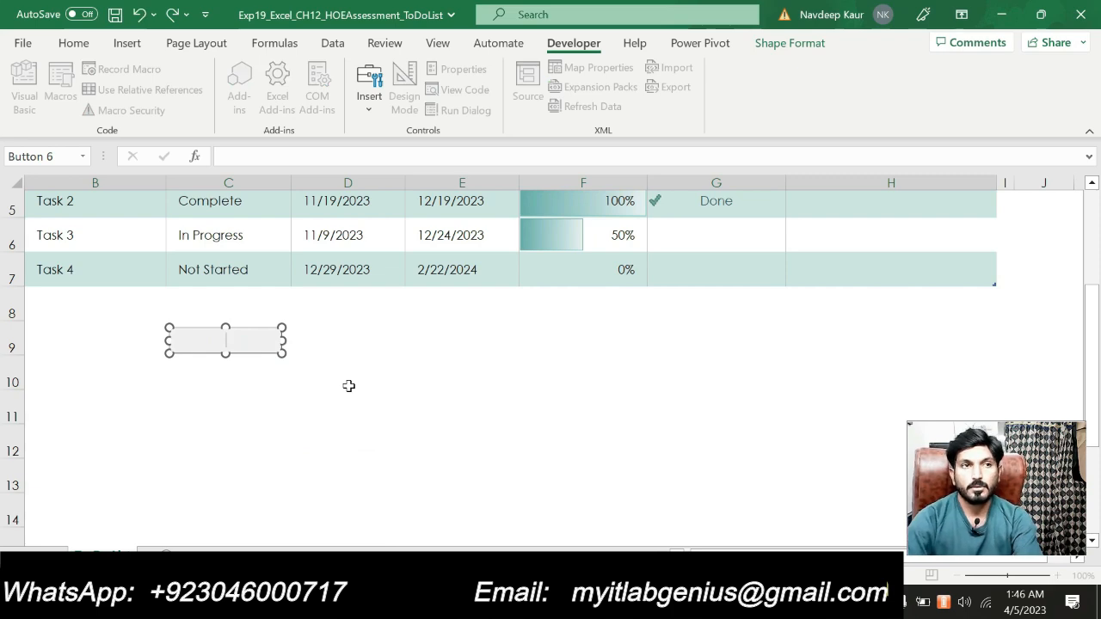
pyautogui.hotkey('alt', 'Tab')
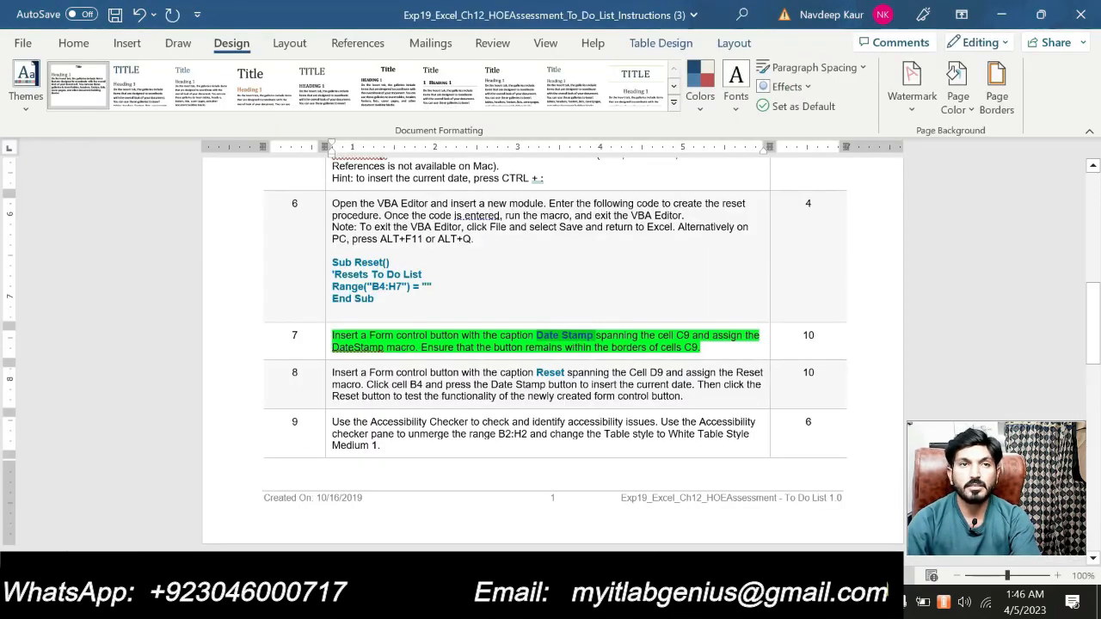
pyautogui.hotkey('alt', 'Tab')
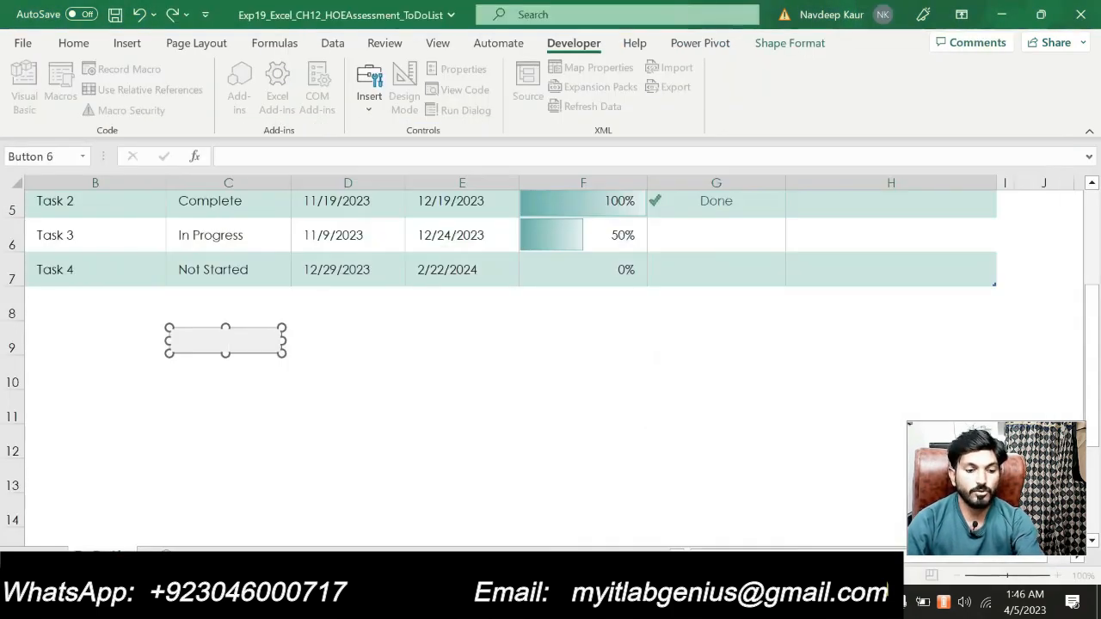
pyautogui.write('D')
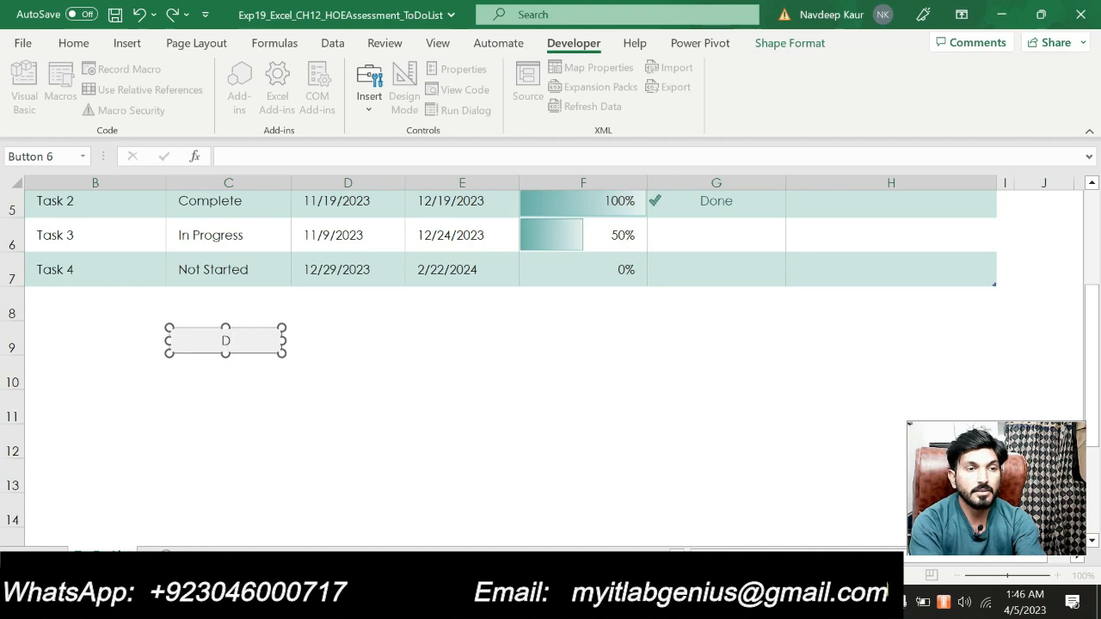
pyautogui.write('ate S')
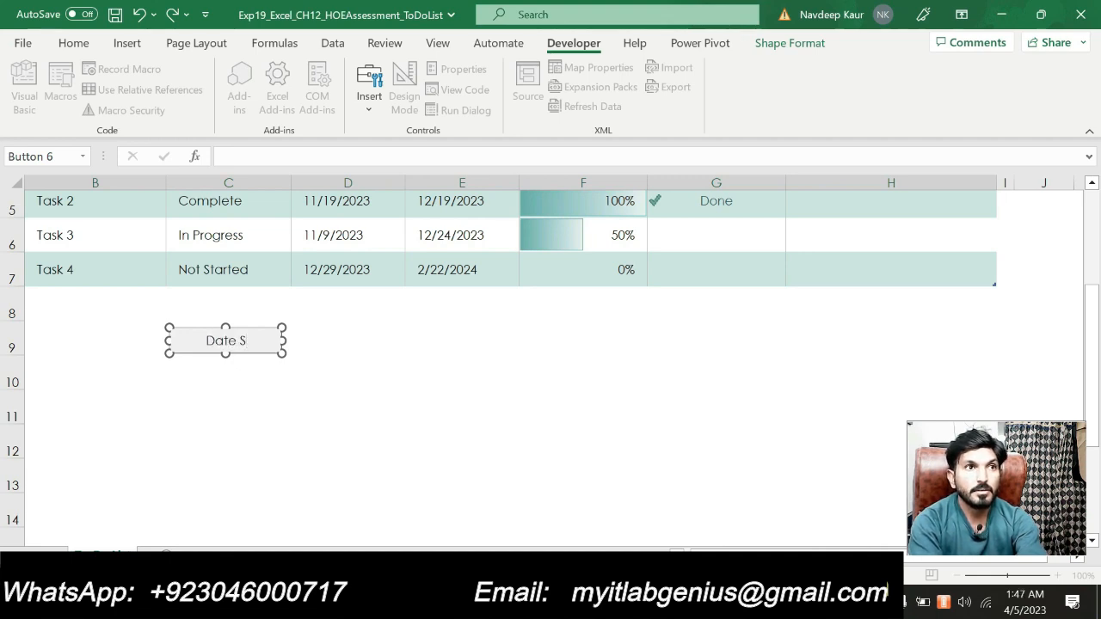
pyautogui.write('tamp')
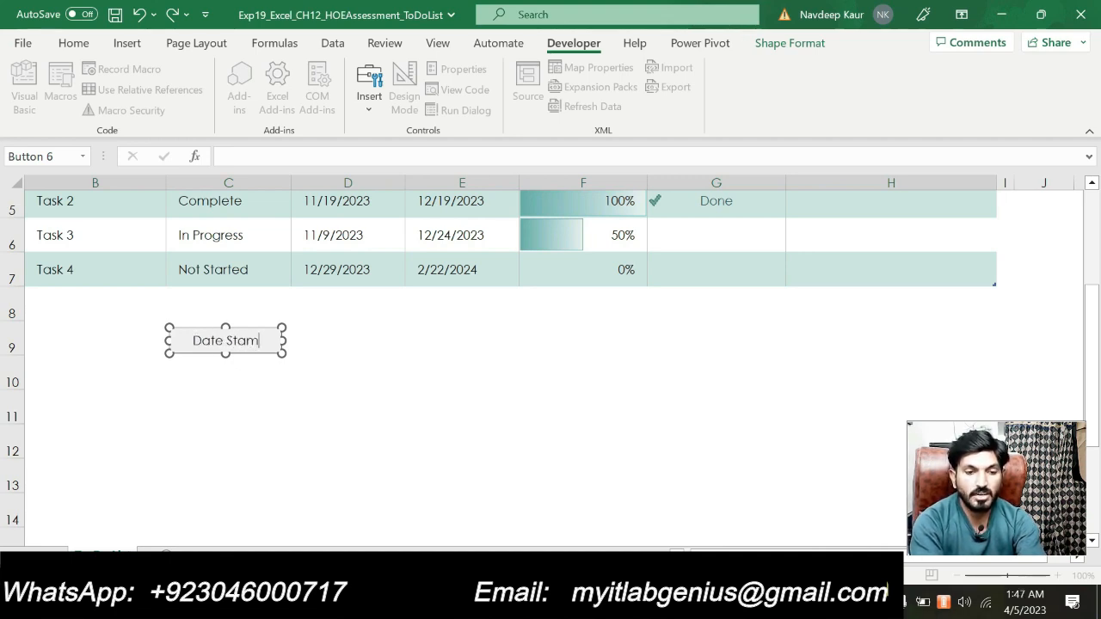
pyautogui.click(328, 394)
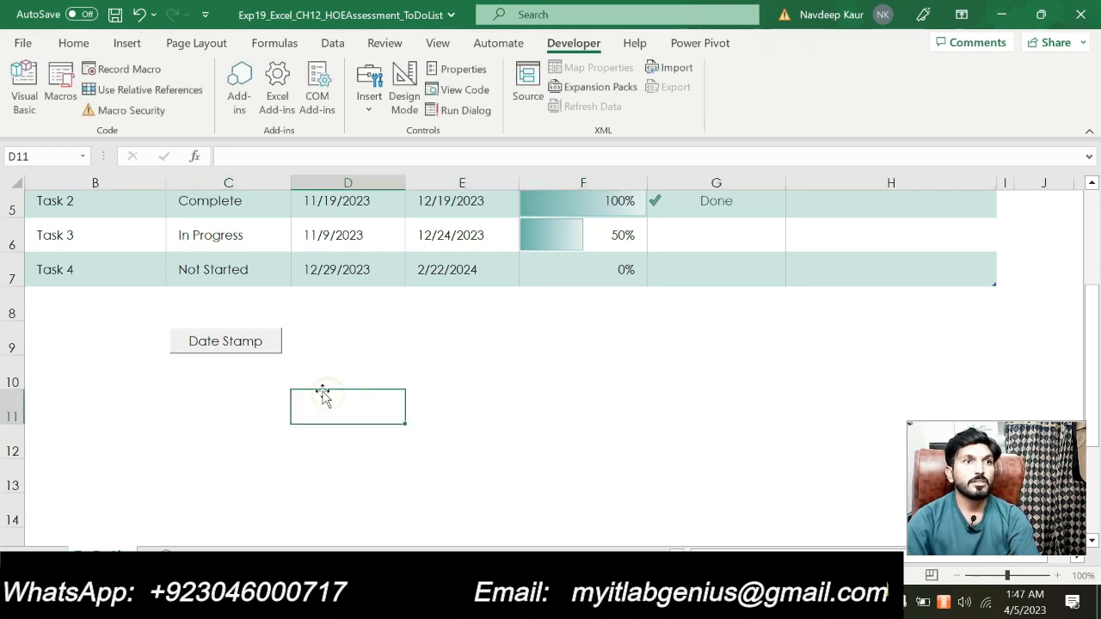
# Assign the DateStamp macro to the Date Stamp button
pyautogui.rightClick(261, 343)
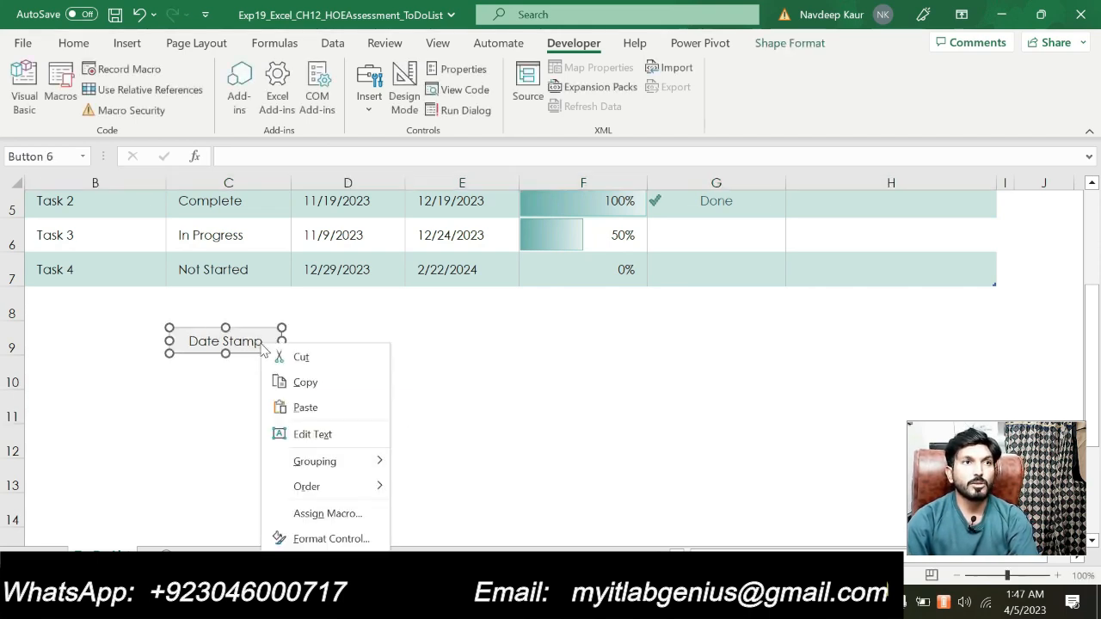
pyautogui.click(340, 514)
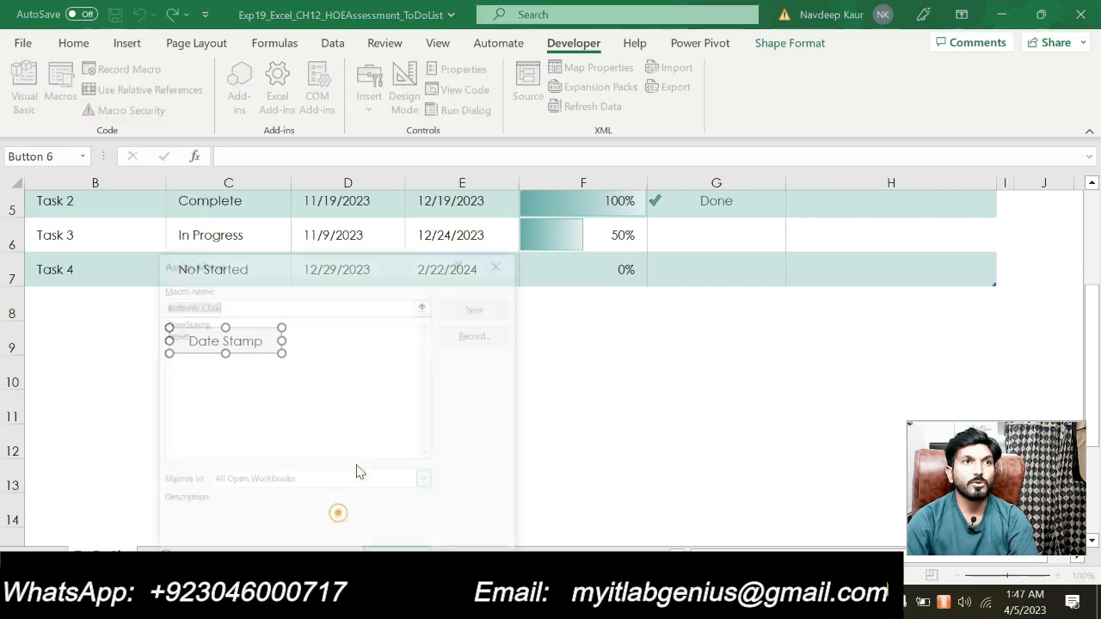
pyautogui.click(205, 324)
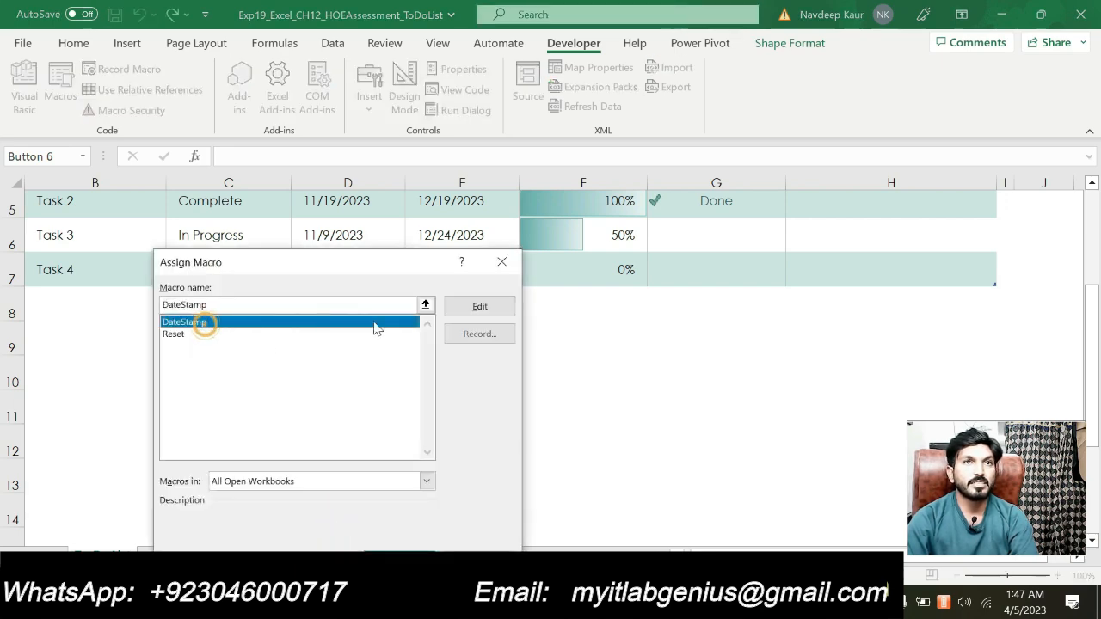
pyautogui.click(400, 561)
pyautogui.scroll(2, 501, 499)
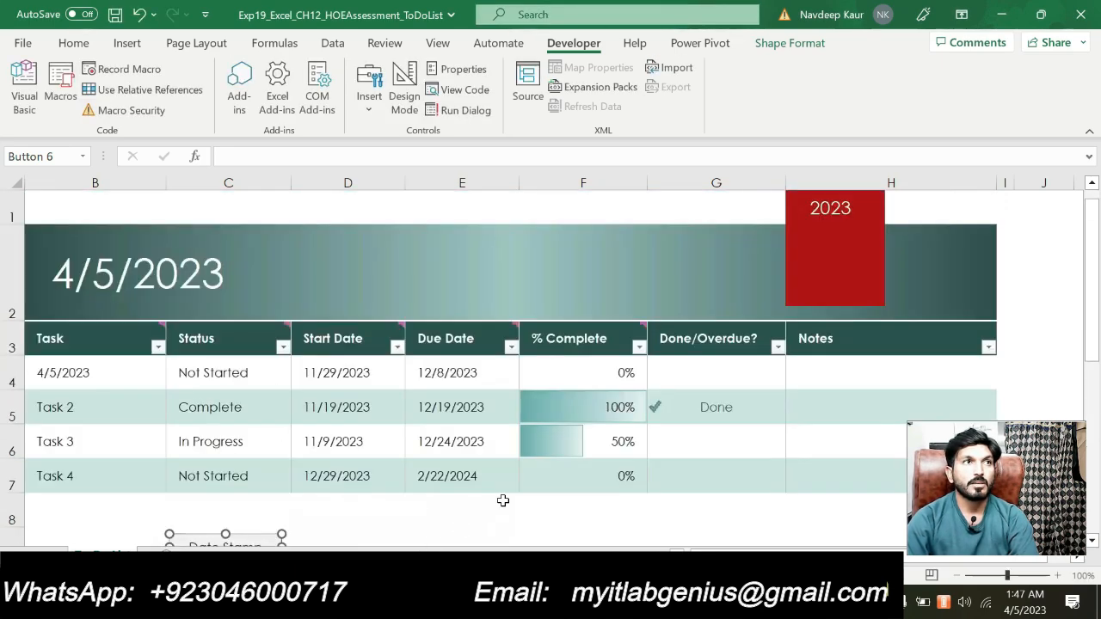
pyautogui.scroll(-1, 502, 499)
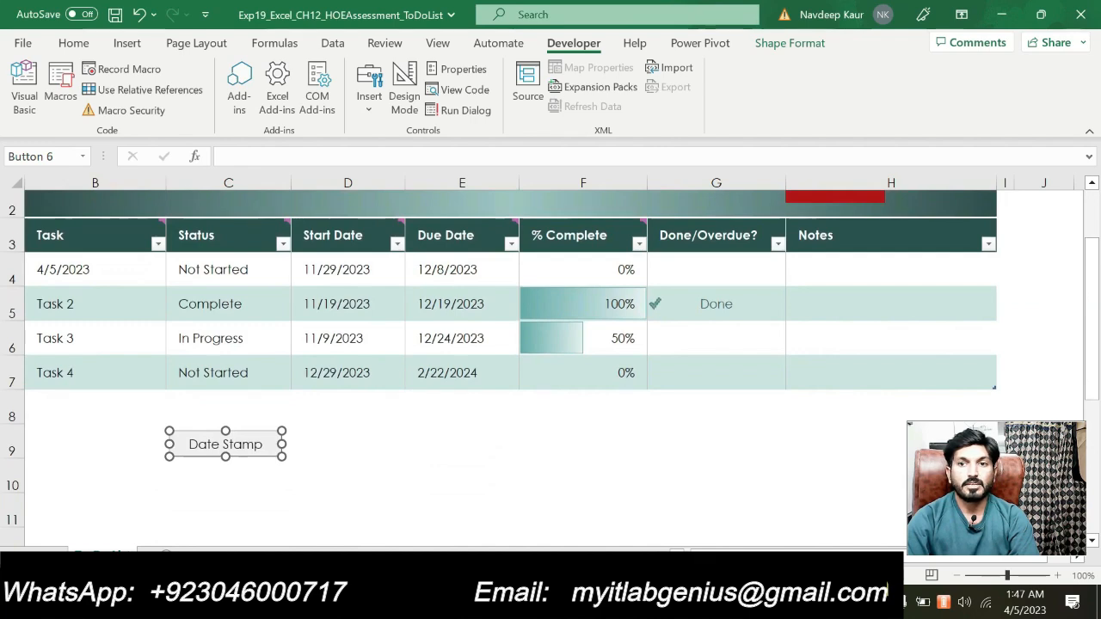
# Switch to the Word instructions, remove the green highlight from the step 7 text and read step 8
pyautogui.hotkey('alt', 'Tab')
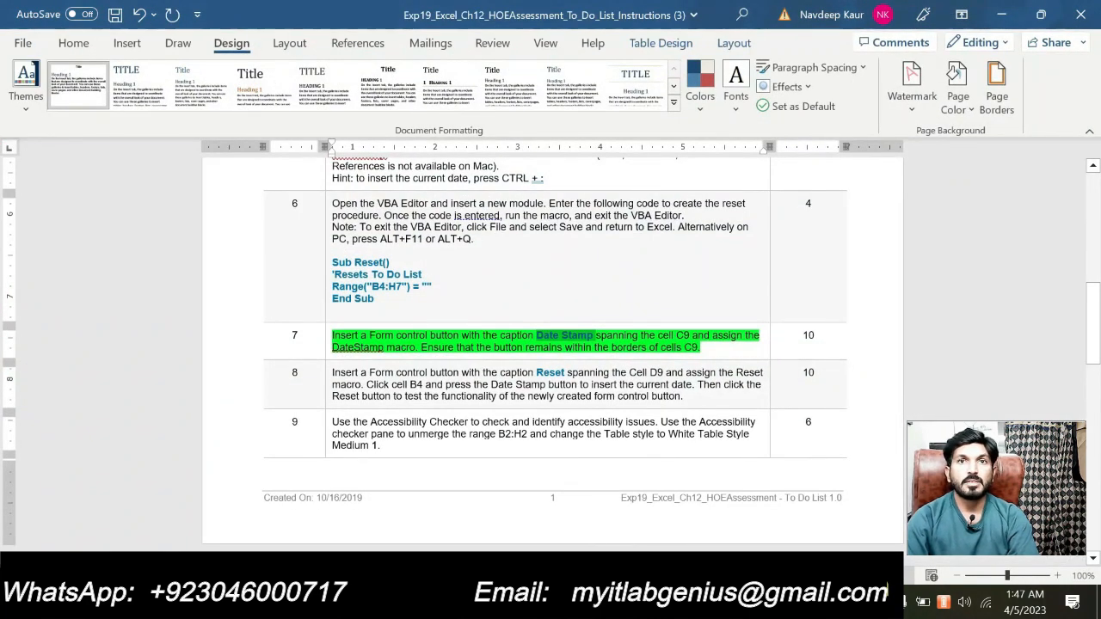
pyautogui.moveTo(704, 348); pyautogui.dragTo(402, 324)
pyautogui.click(408, 308)
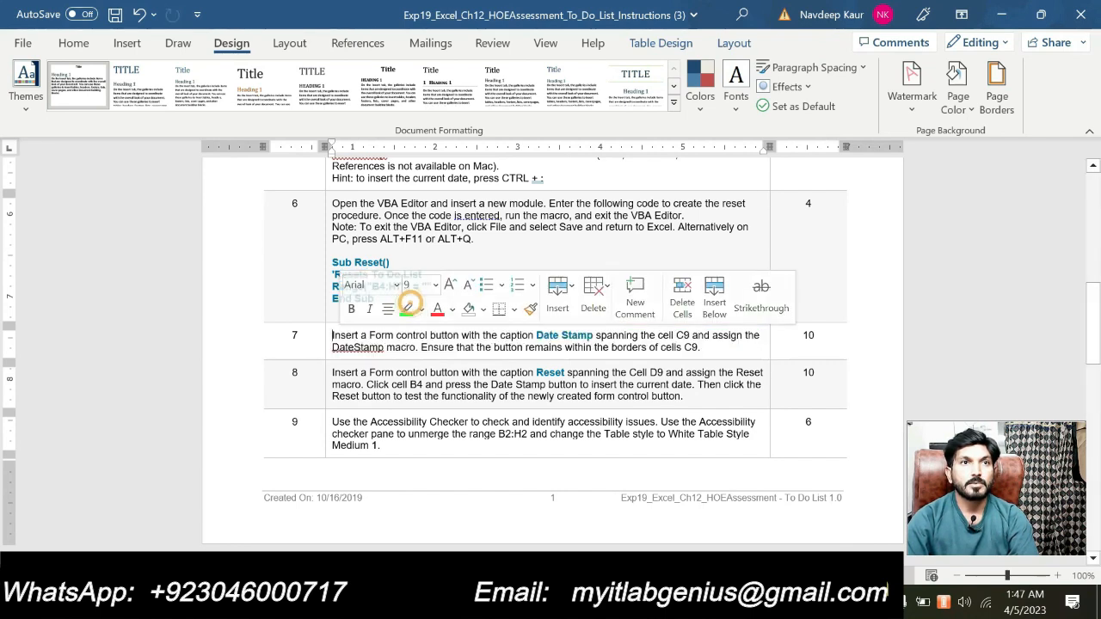
pyautogui.click(447, 387)
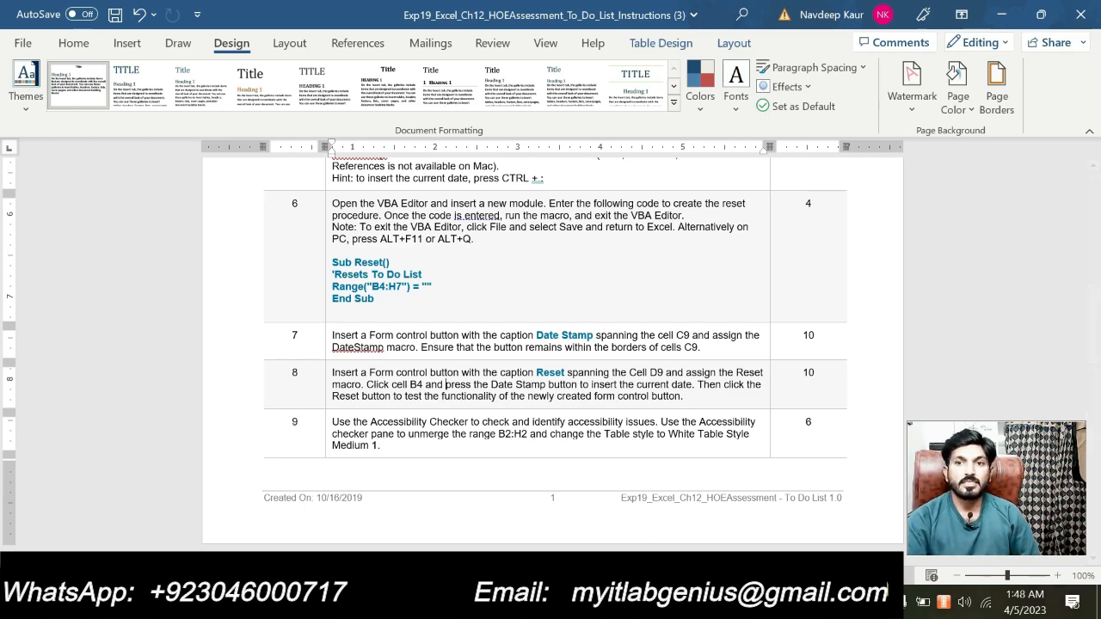
# Switch to the Excel workbook and insert a second form control button within cell D9, without assigning a macro
pyautogui.hotkey('alt', 'Tab')
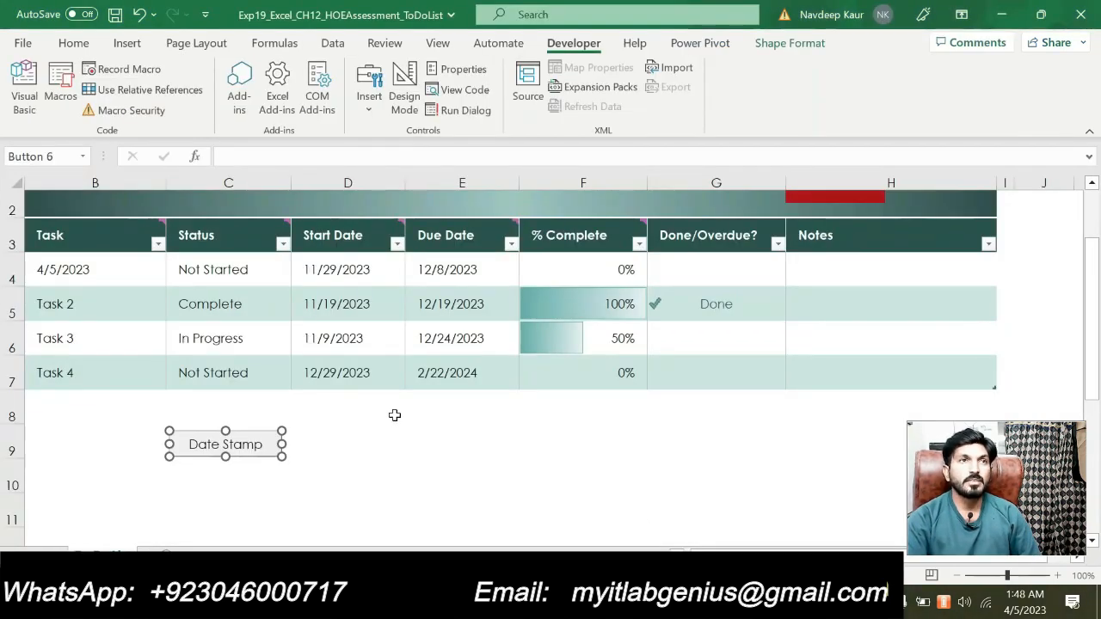
pyautogui.click(370, 103)
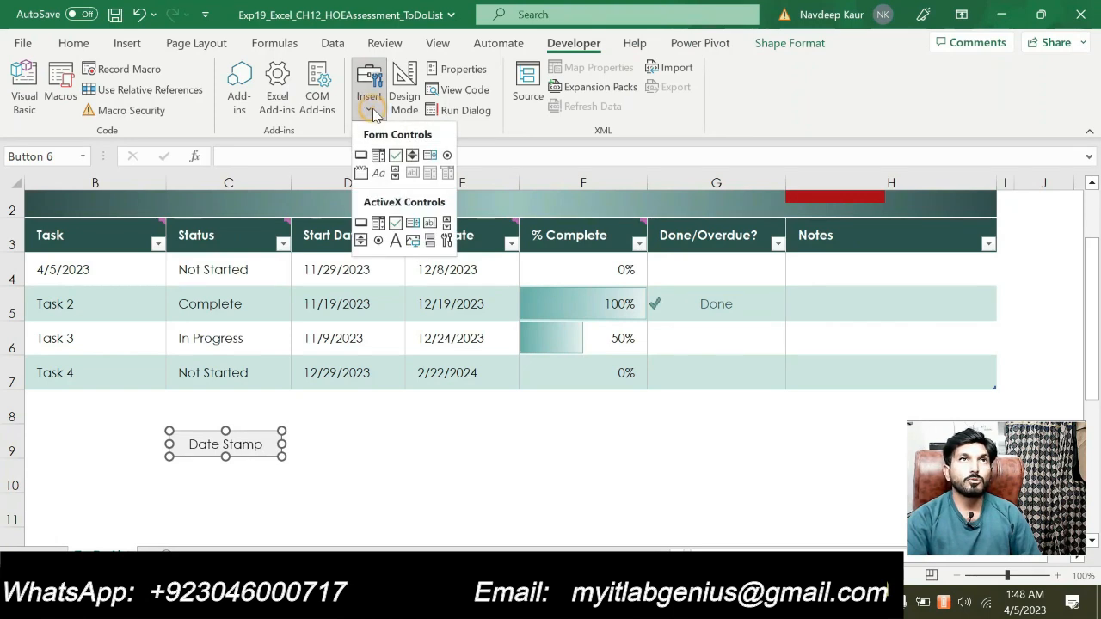
pyautogui.click(361, 157)
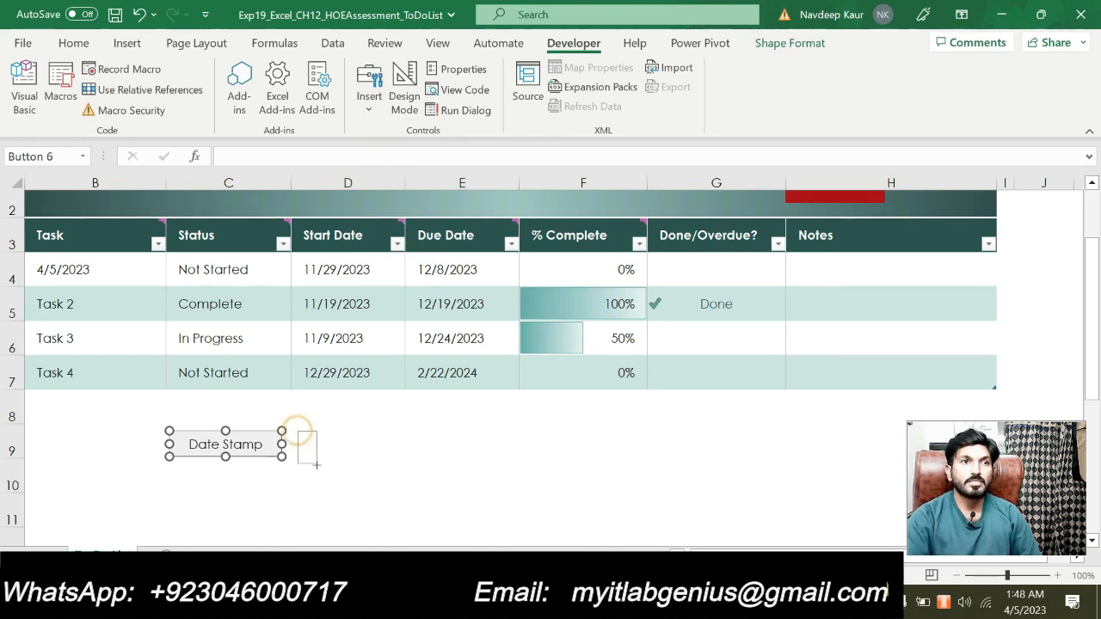
pyautogui.moveTo(298, 431)
pyautogui.mouseDown()
pyautogui.moveTo(357, 461)
pyautogui.moveTo(401, 460)
pyautogui.mouseUp()
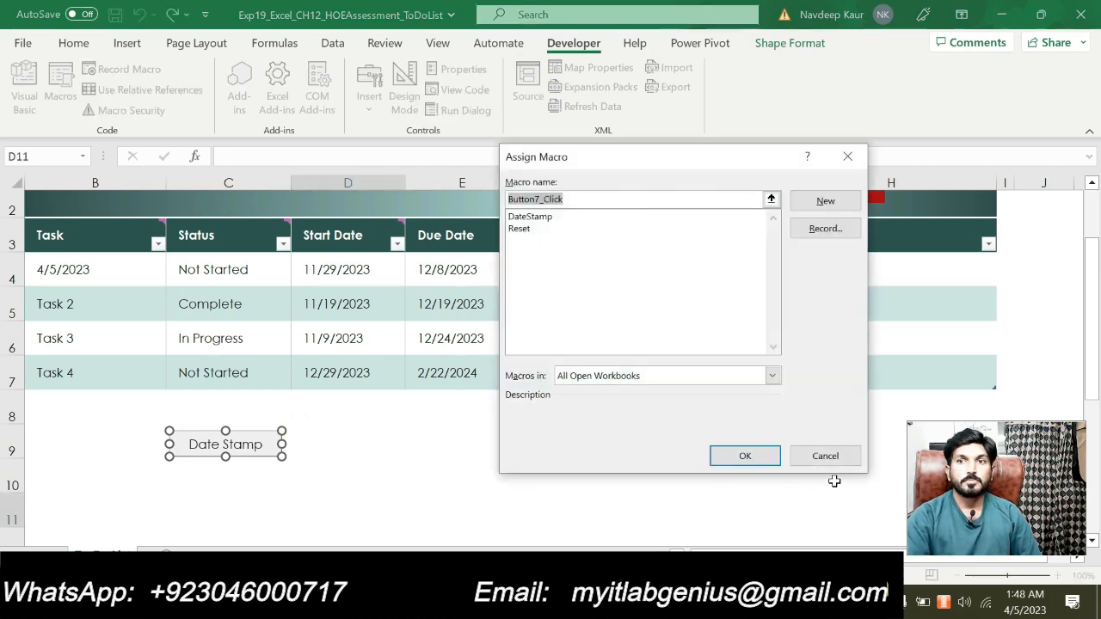
pyautogui.click(828, 457)
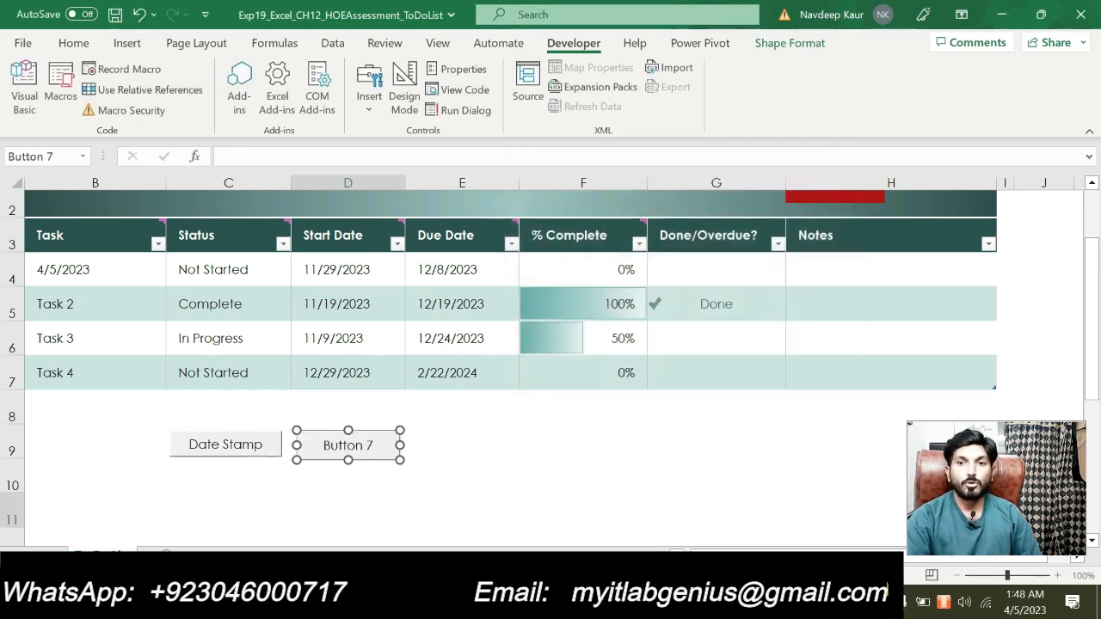
# Check step 8 in the Word instructions and replace the caption of the button in D9 with Reset
pyautogui.hotkey('alt', 'Tab')
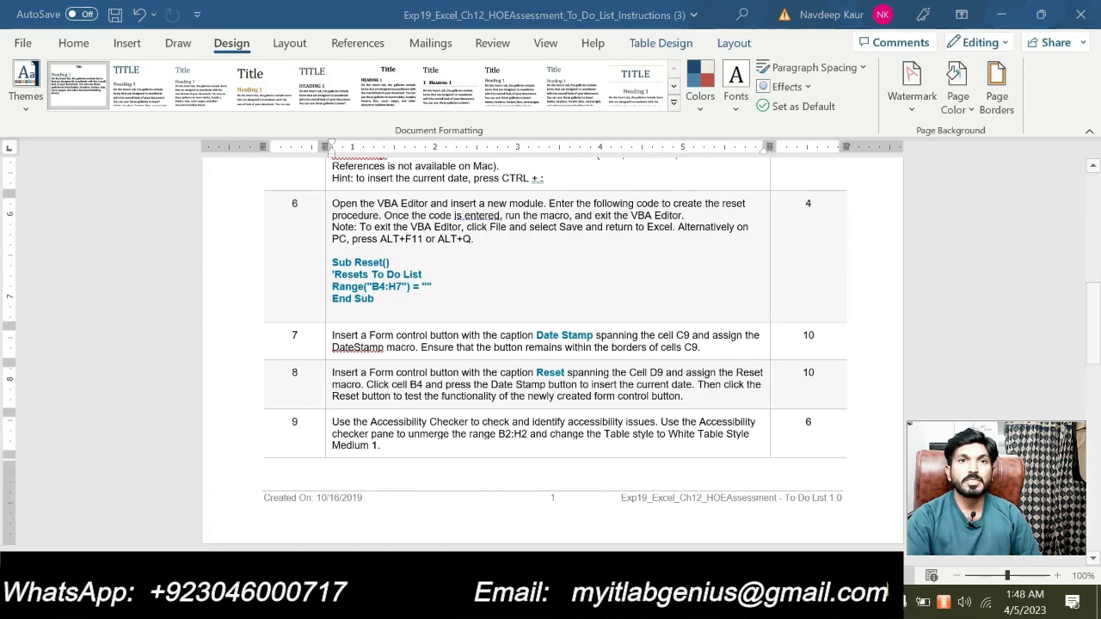
pyautogui.hotkey('alt', 'Tab')
pyautogui.rightClick(387, 456)
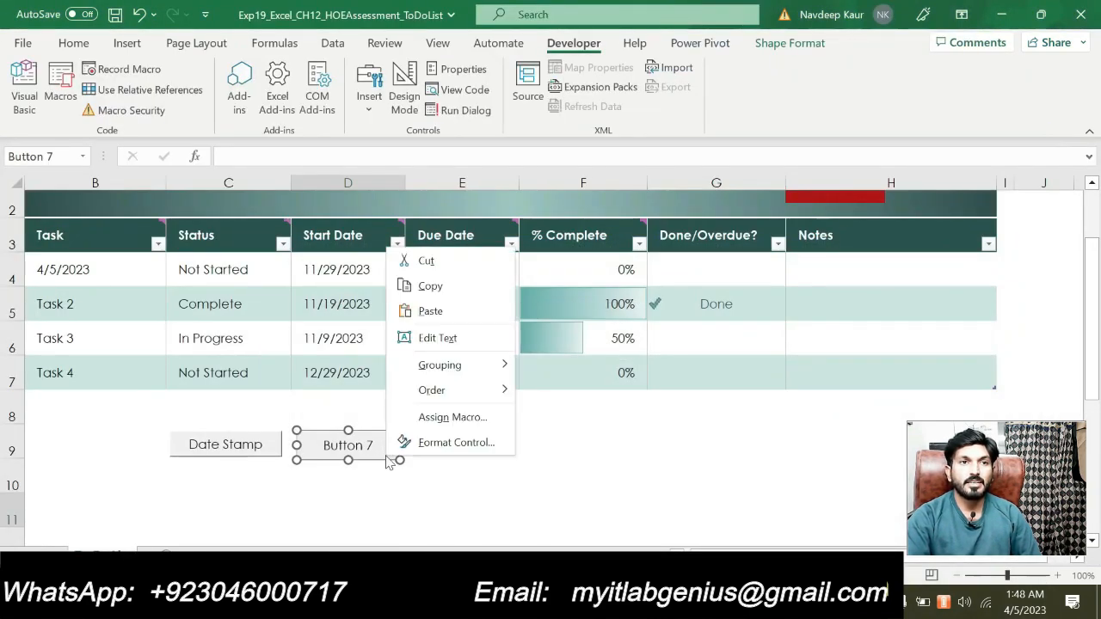
pyautogui.click(436, 336)
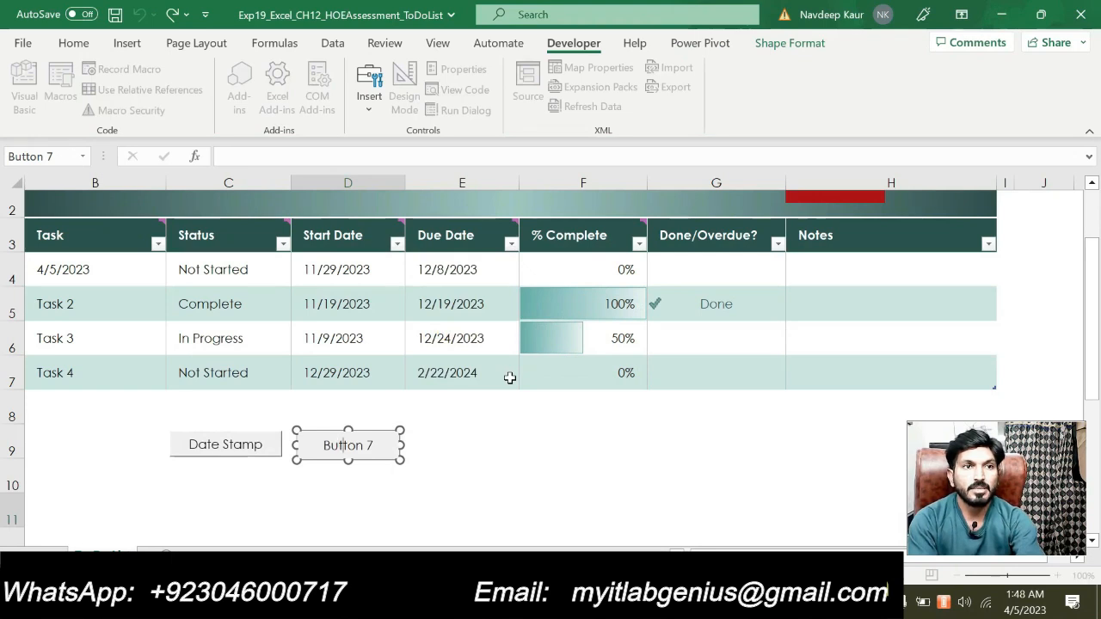
pyautogui.press('Right')
pyautogui.press('Right')
pyautogui.press('Right')
pyautogui.press('BackSpace')
pyautogui.press('BackSpace')
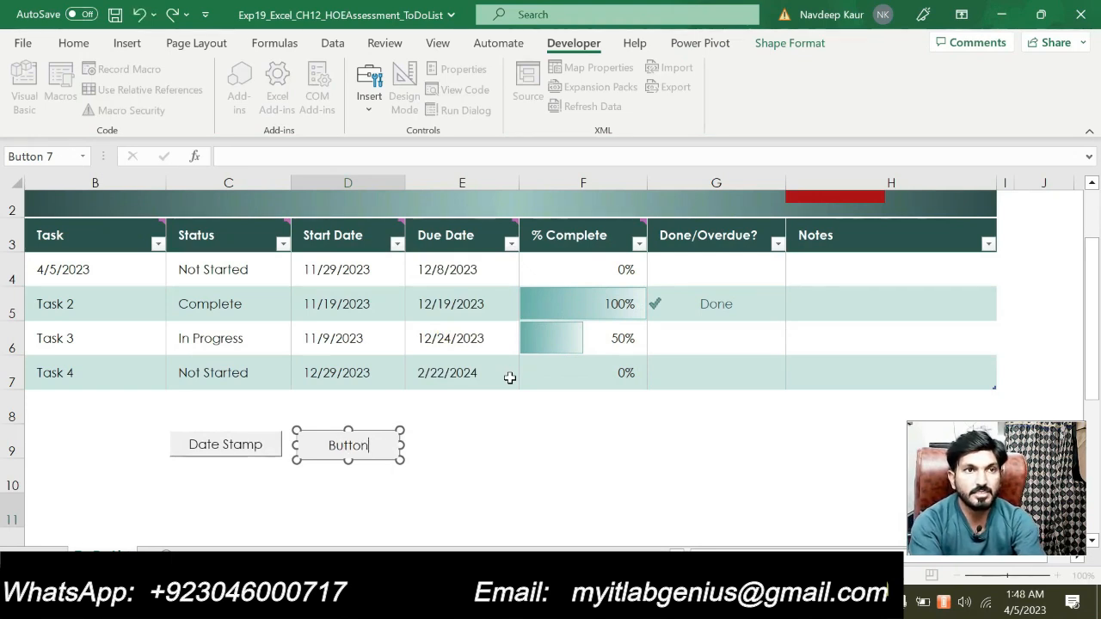
pyautogui.press('BackSpace')
pyautogui.press('BackSpace')
pyautogui.press('BackSpace')
pyautogui.press('BackSpace')
pyautogui.press('BackSpace')
pyautogui.press('BackSpace')
pyautogui.write('R')
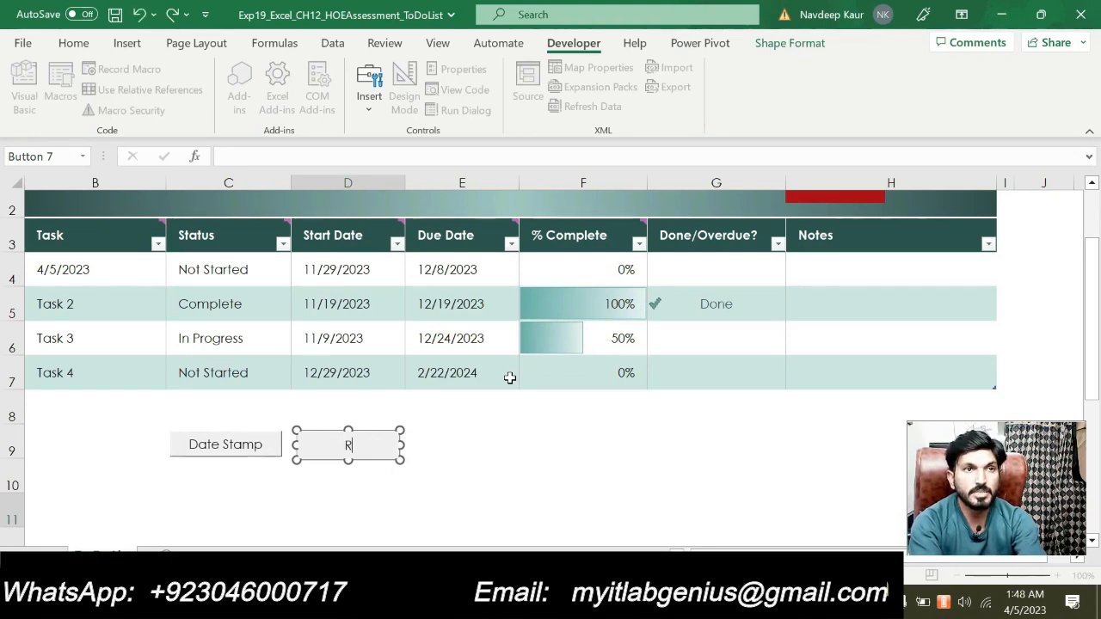
pyautogui.write('eset')
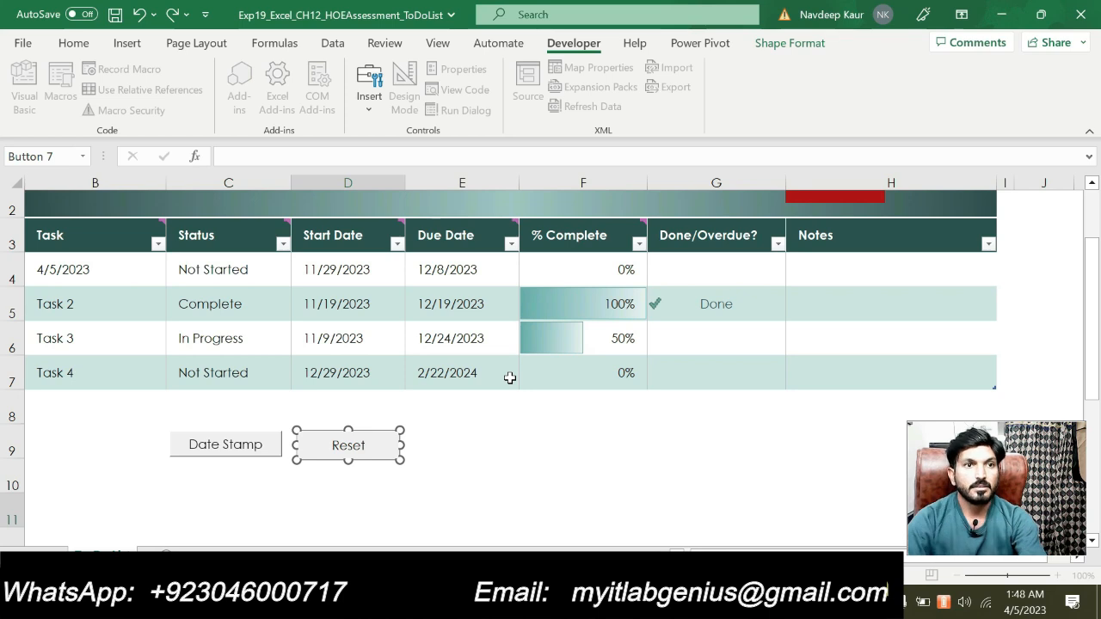
# Assign the Reset macro to the Reset form control button in D9 and deselect the button
pyautogui.click(456, 443)
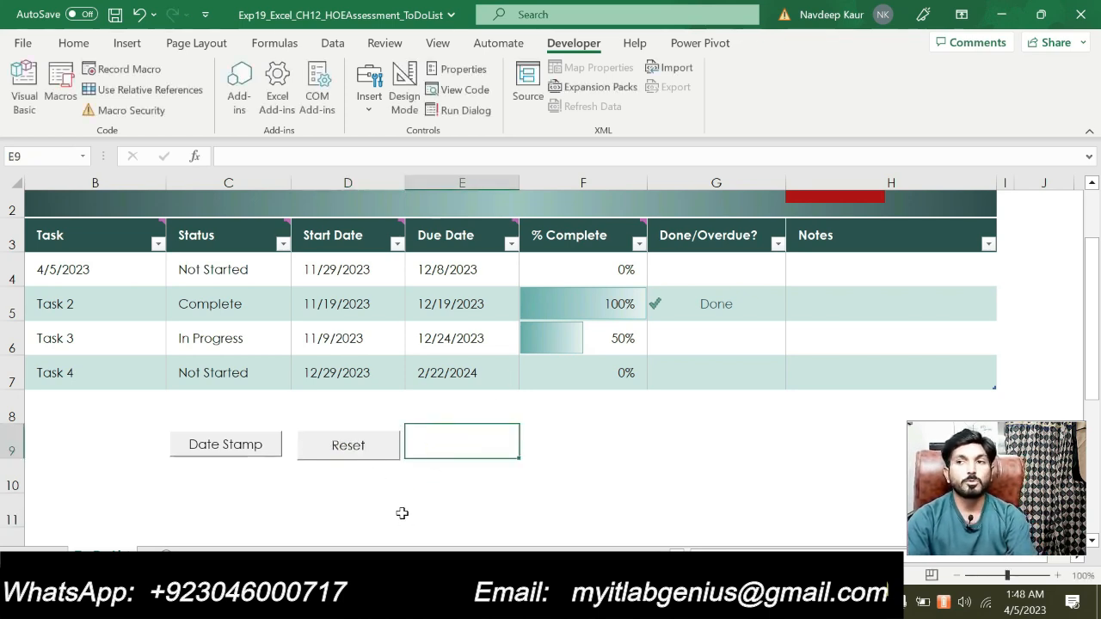
pyautogui.rightClick(376, 451)
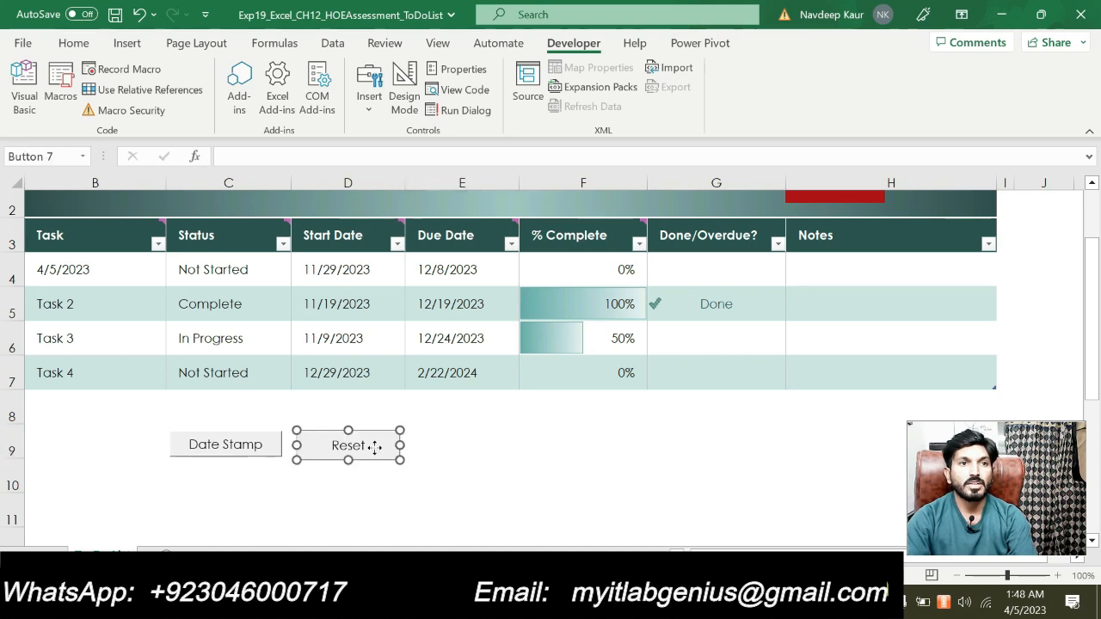
pyautogui.click(439, 409)
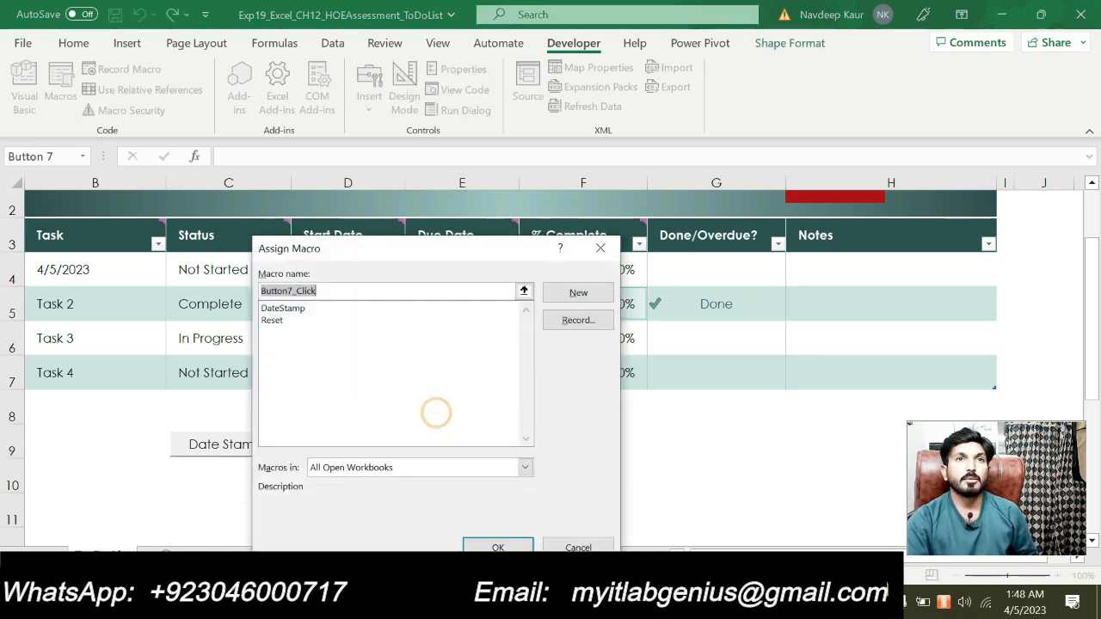
pyautogui.click(287, 320)
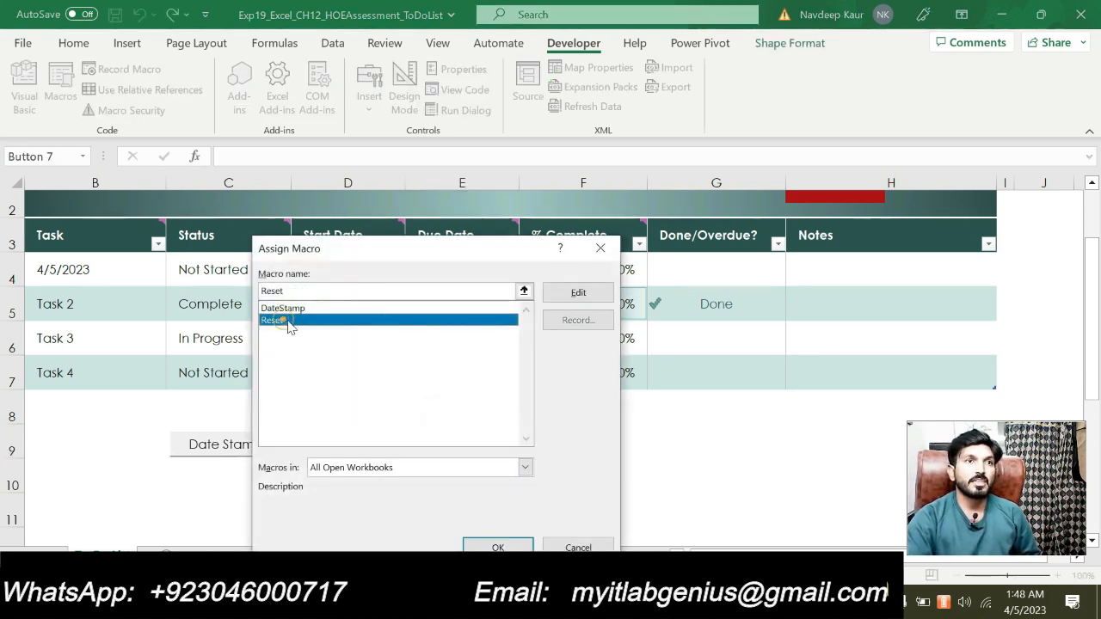
pyautogui.click(496, 547)
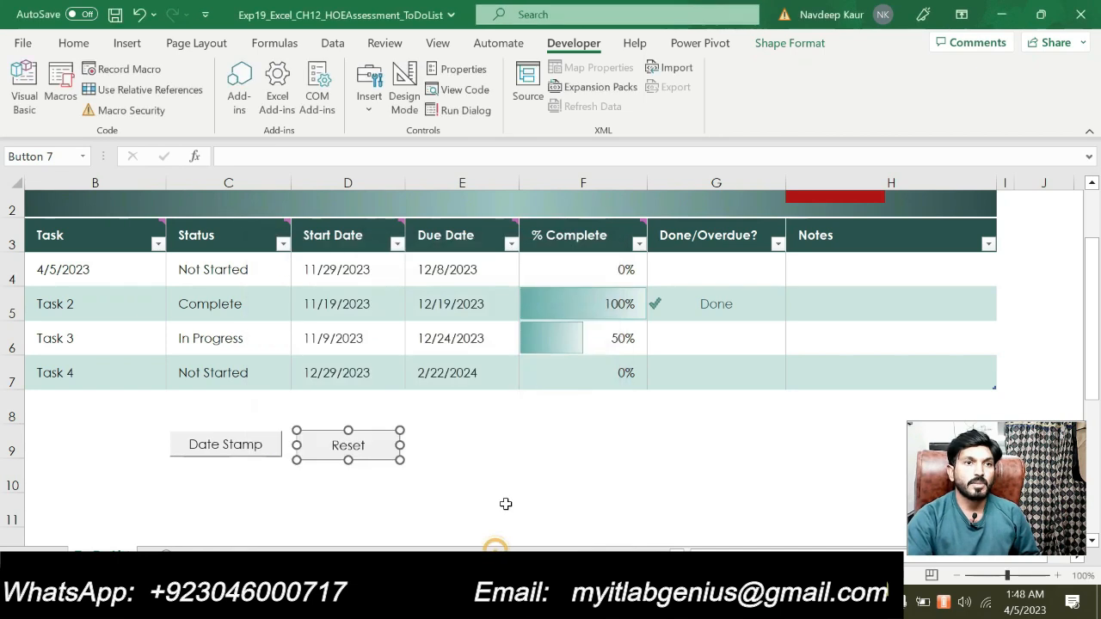
pyautogui.click(486, 496)
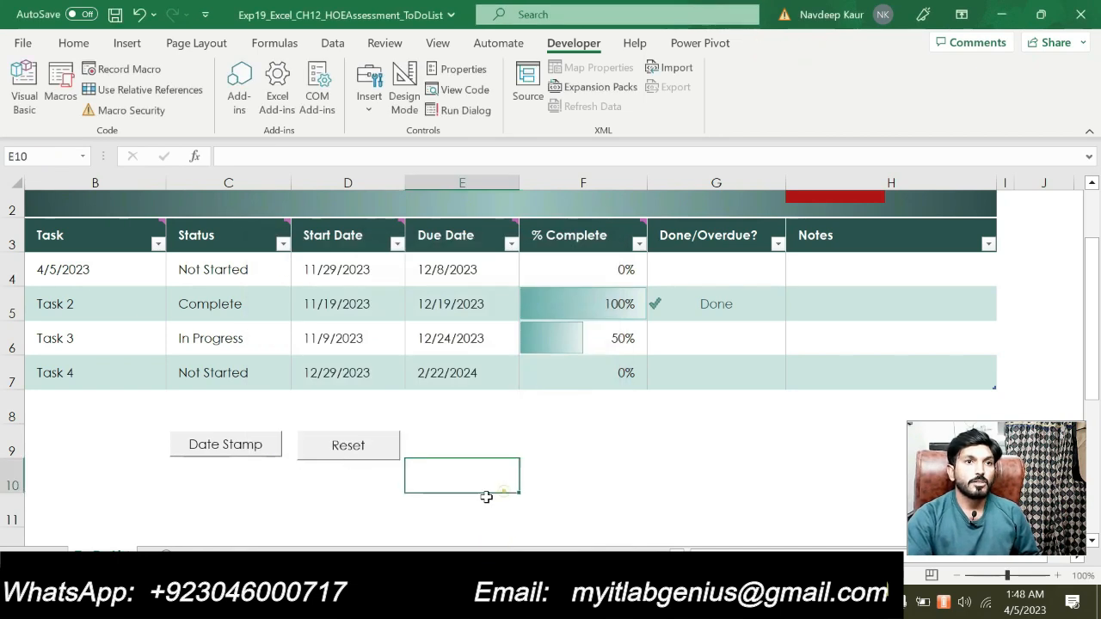
# Test the two buttons by clearing the to-do list, stamping the current date in B4 and resetting the list again
pyautogui.click(355, 447)
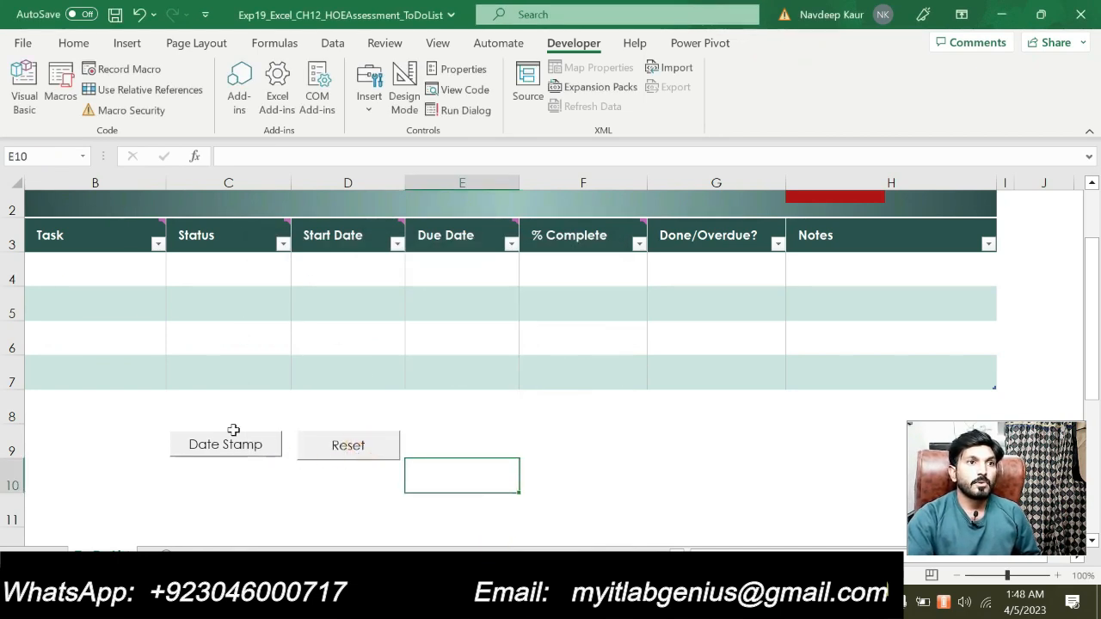
pyautogui.click(83, 267)
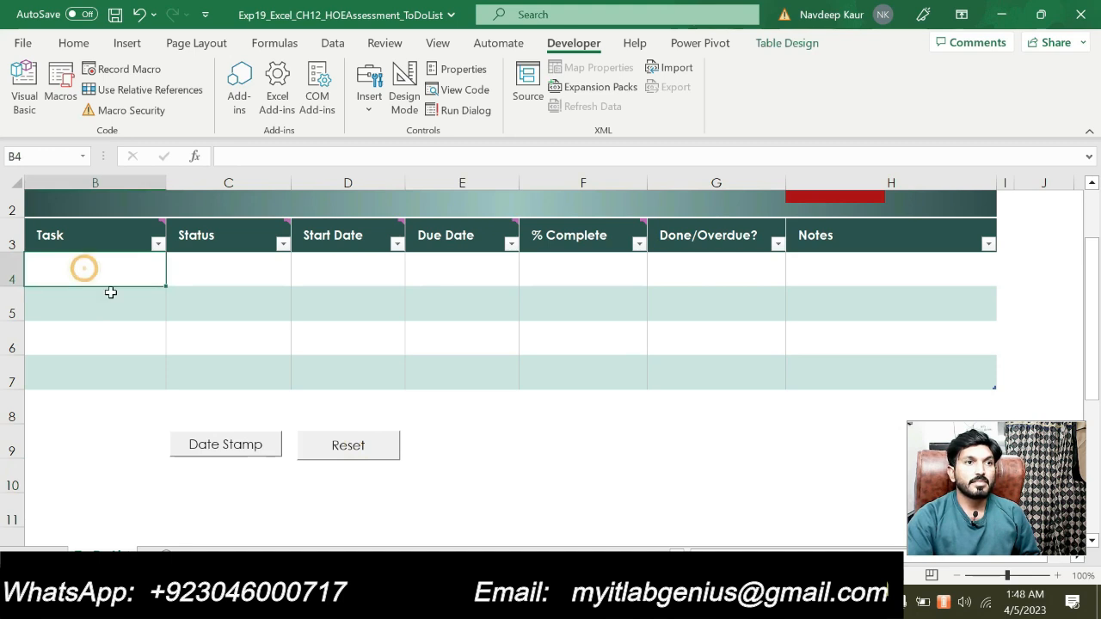
pyautogui.click(210, 446)
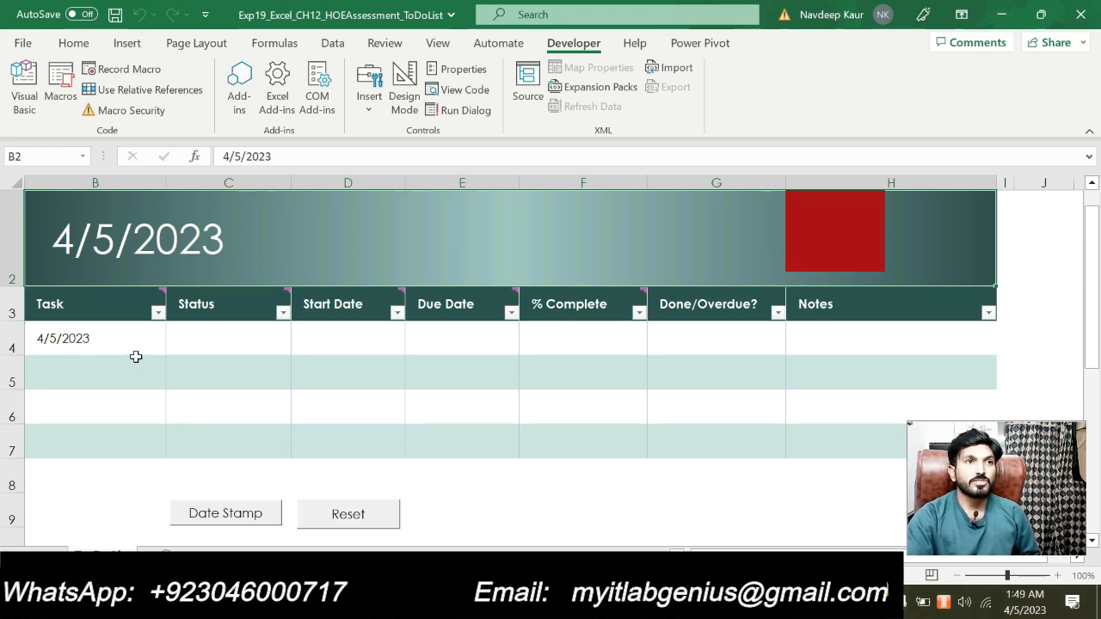
pyautogui.click(362, 521)
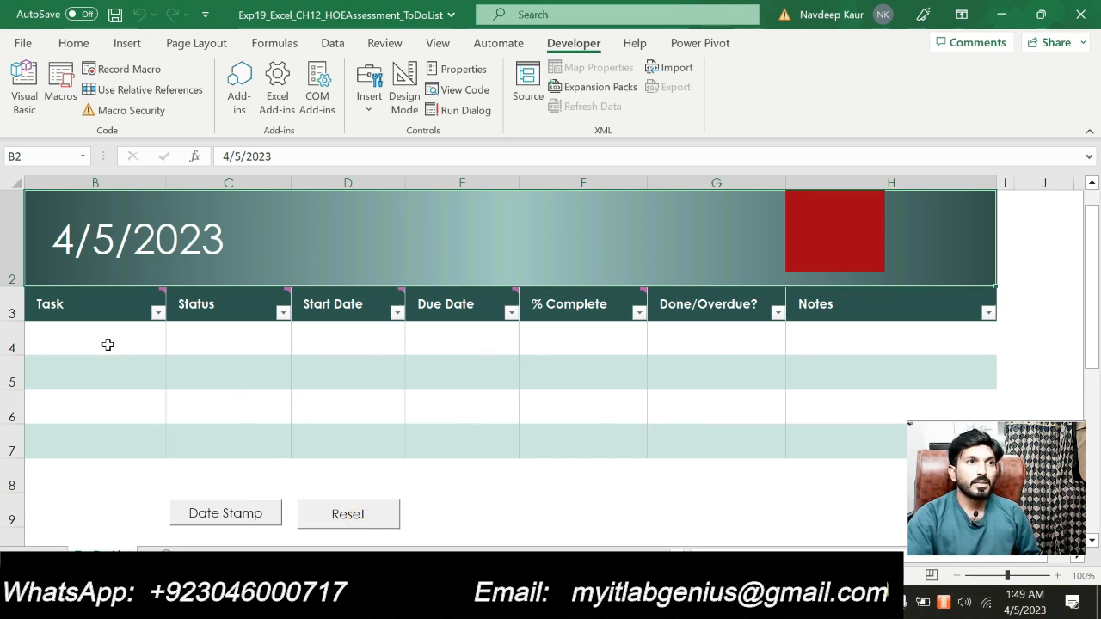
# Insert the current date in B5, B6 and B7 with the Date Stamp button, and clear the list with the Reset button
pyautogui.click(97, 373)
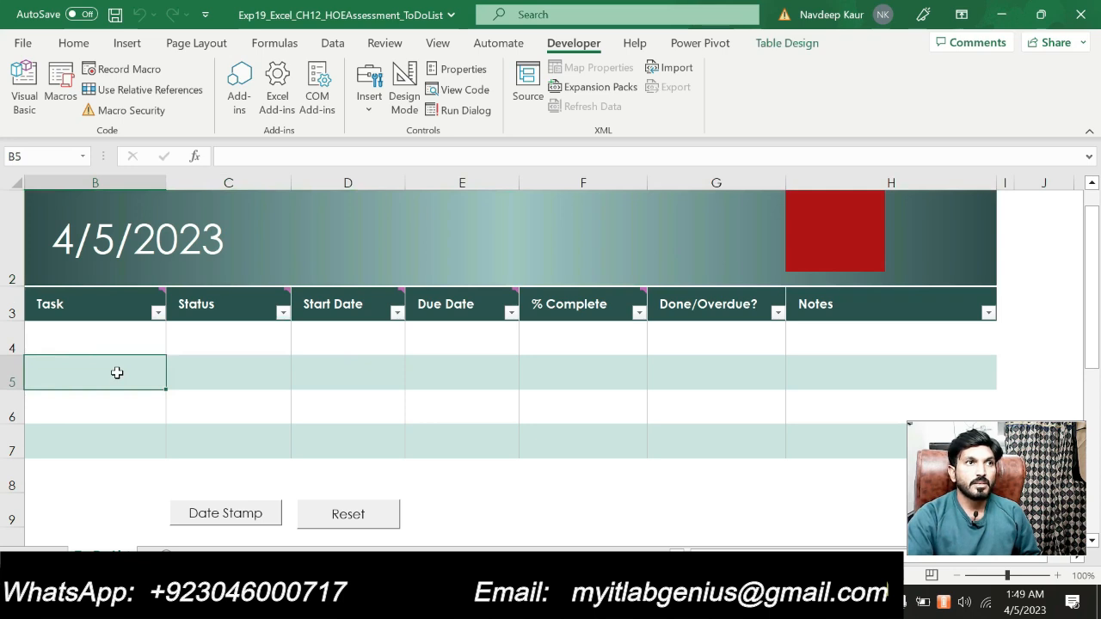
pyautogui.click(213, 513)
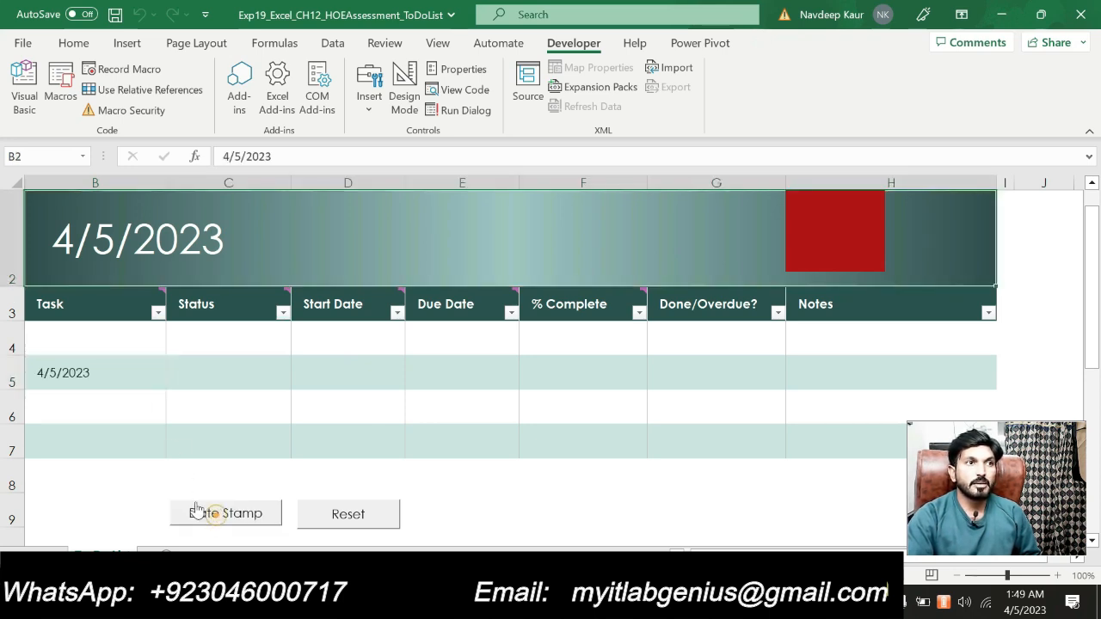
pyautogui.click(96, 408)
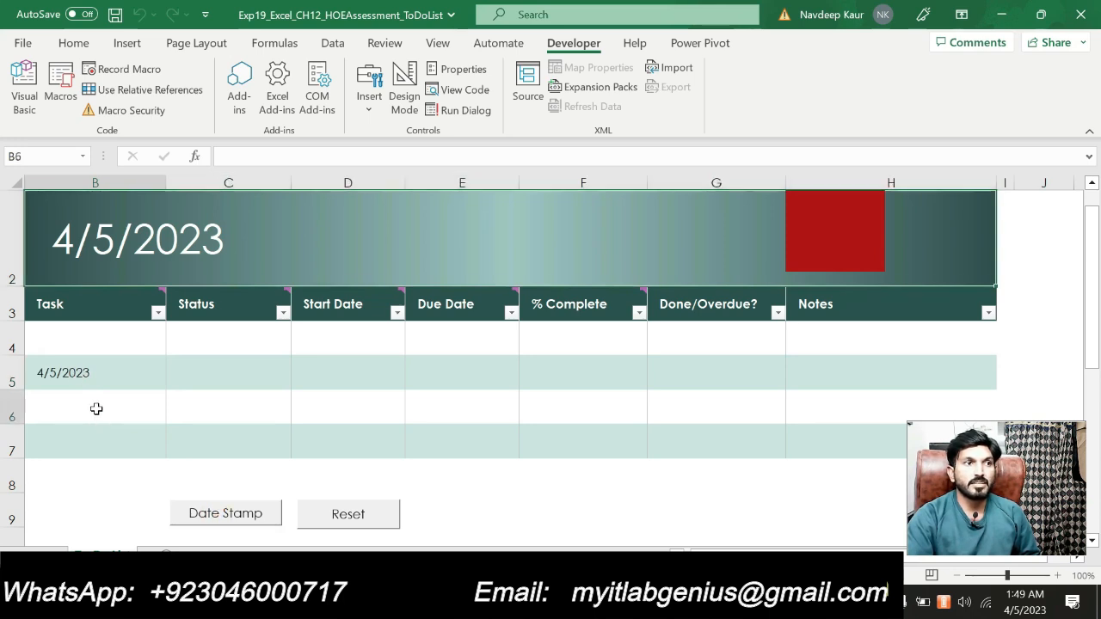
pyautogui.click(216, 518)
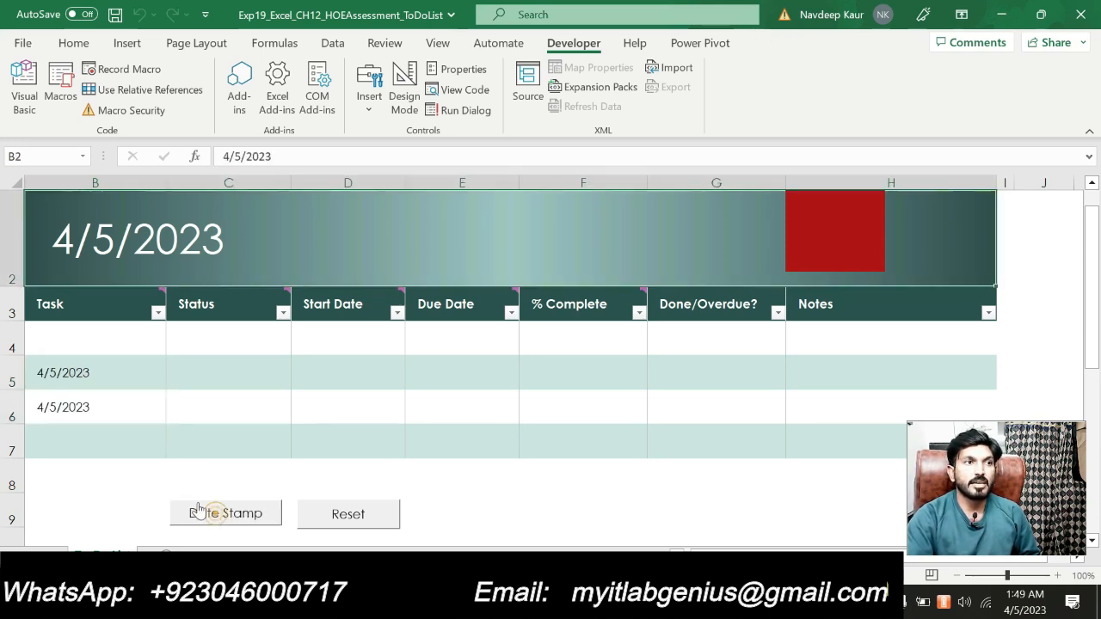
pyautogui.click(110, 446)
pyautogui.click(215, 530)
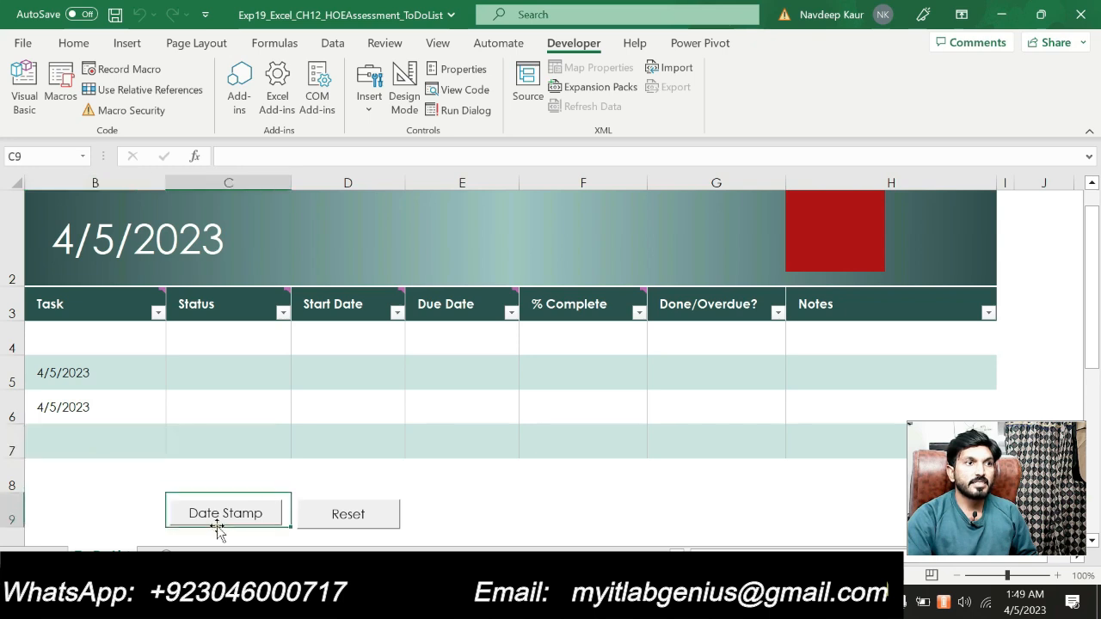
pyautogui.click(129, 437)
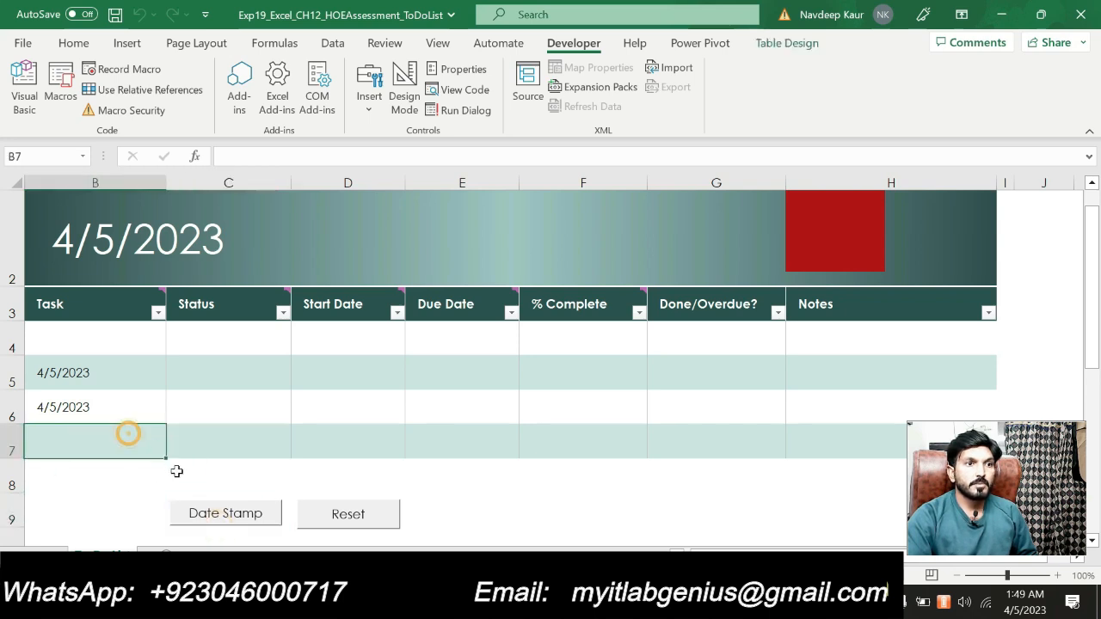
pyautogui.click(210, 513)
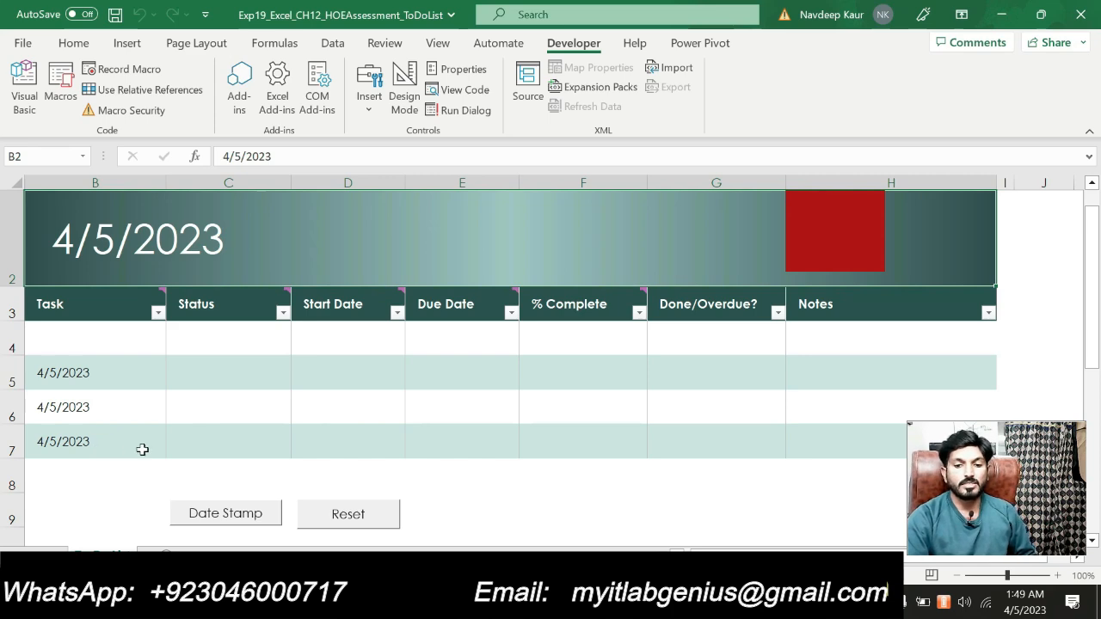
pyautogui.click(325, 520)
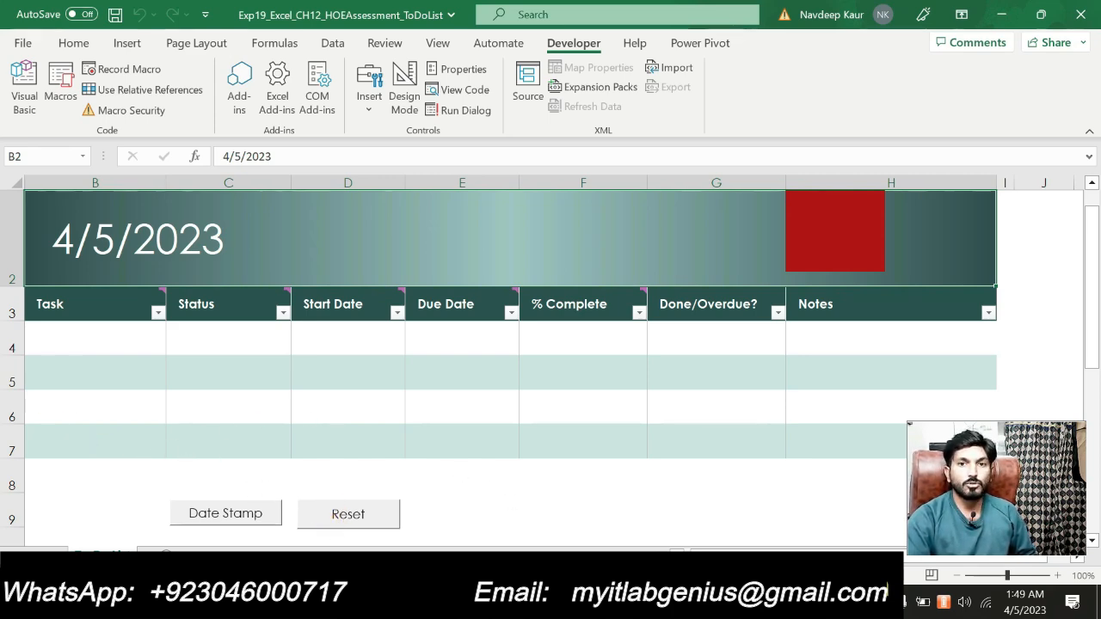
# Switch to the Word instructions and review steps 1 to 15, especially the Accessibility Checker task in step 9
pyautogui.hotkey('alt', 'Tab')
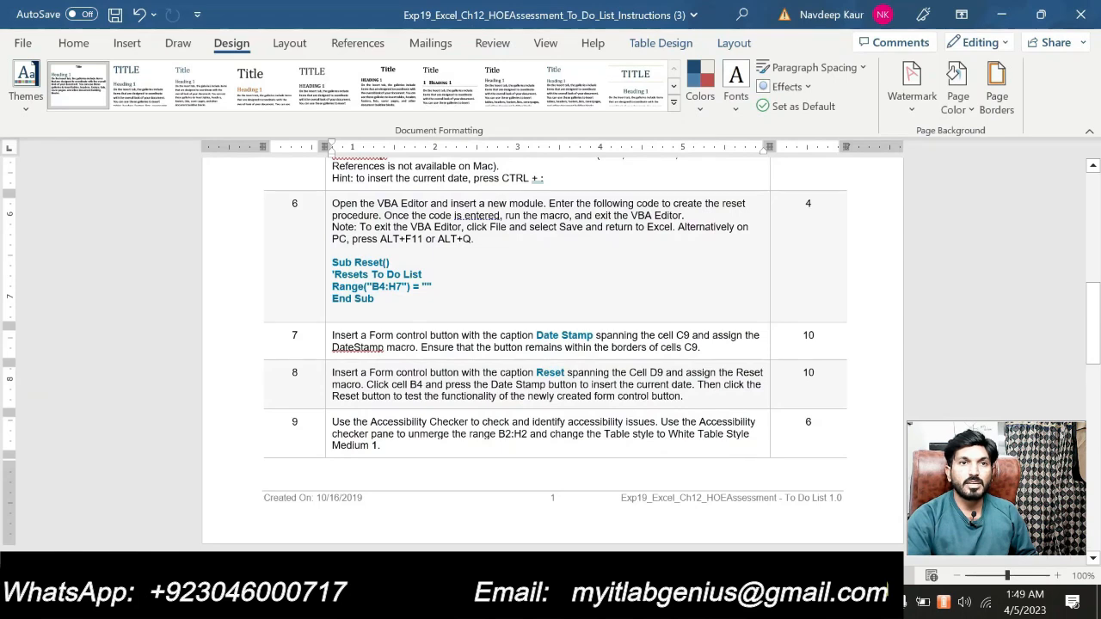
pyautogui.scroll(-1, 555, 292)
pyautogui.scroll(-1, 445, 343)
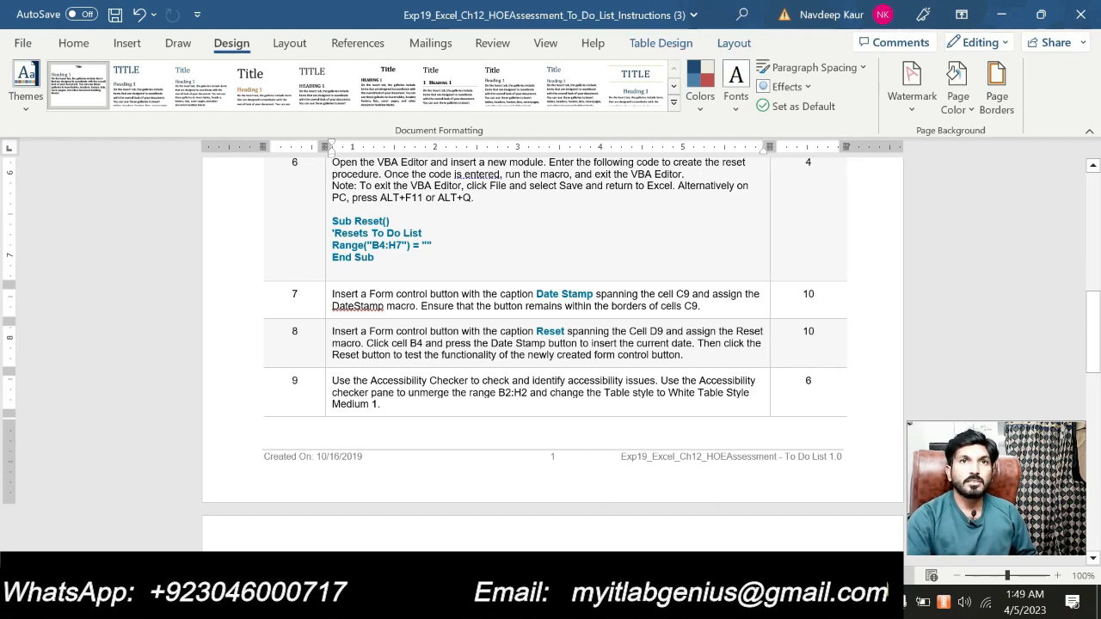
pyautogui.scroll(7, 550, 345)
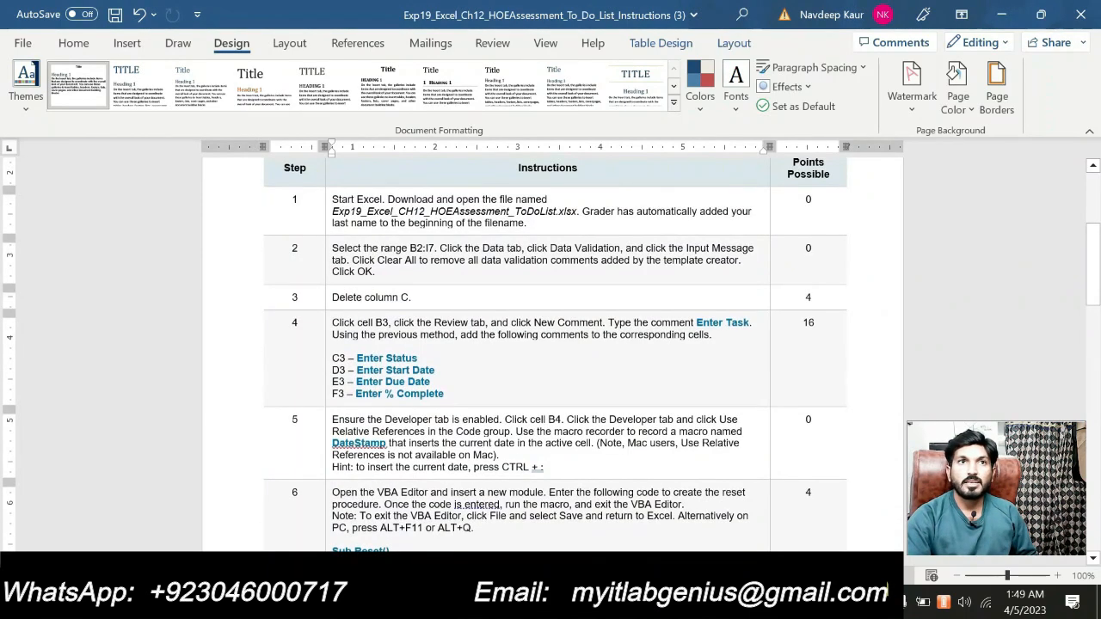
pyautogui.scroll(-2, 550, 344)
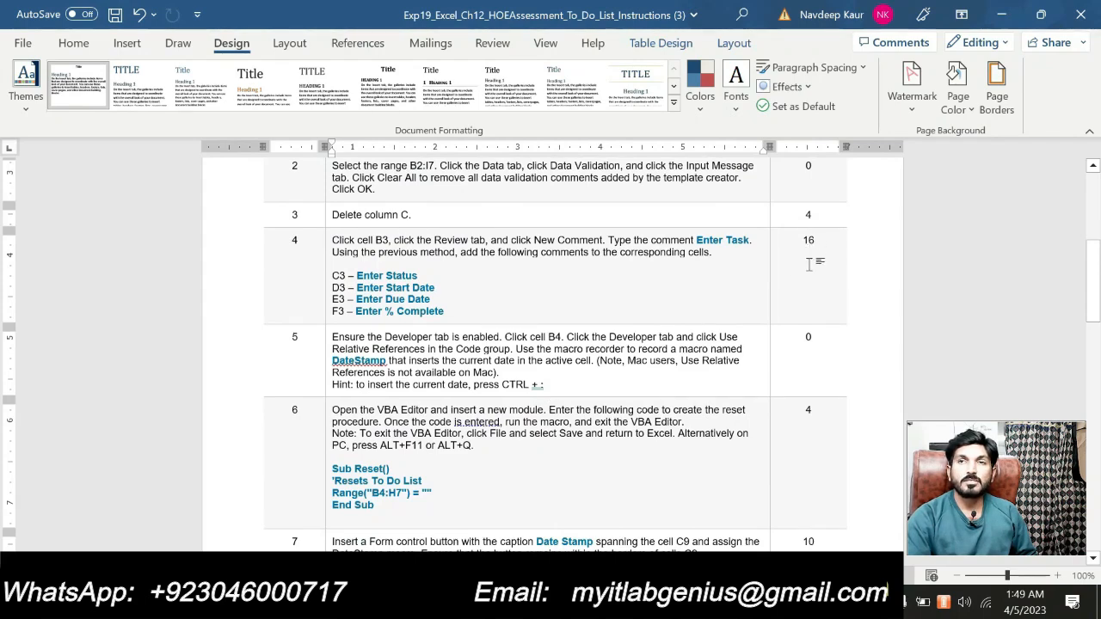
pyautogui.scroll(-3, 816, 418)
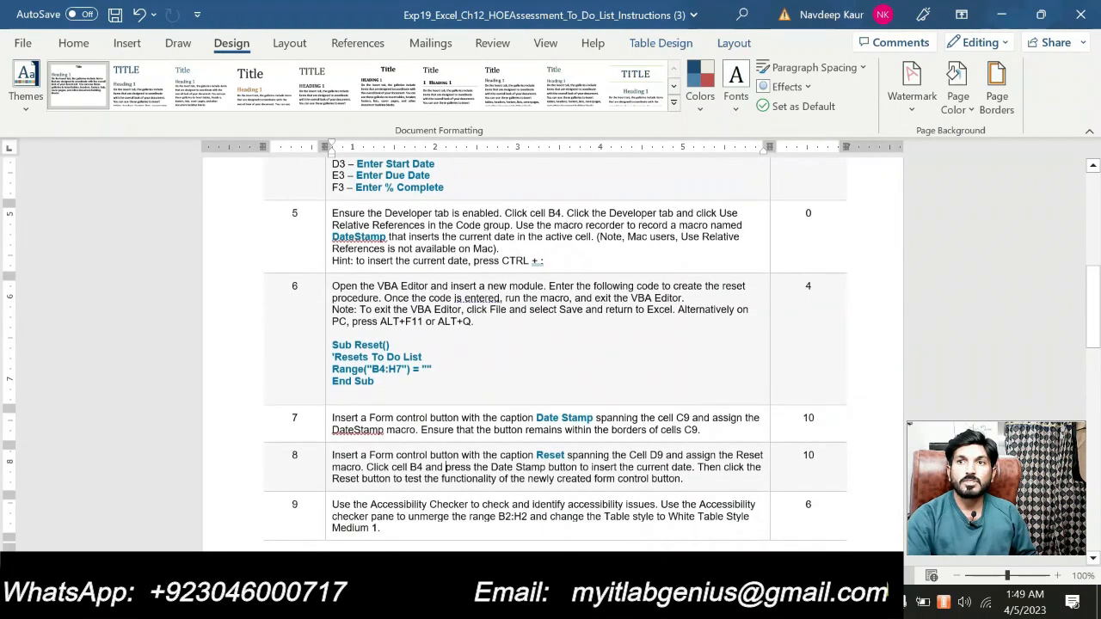
pyautogui.scroll(-1, 551, 352)
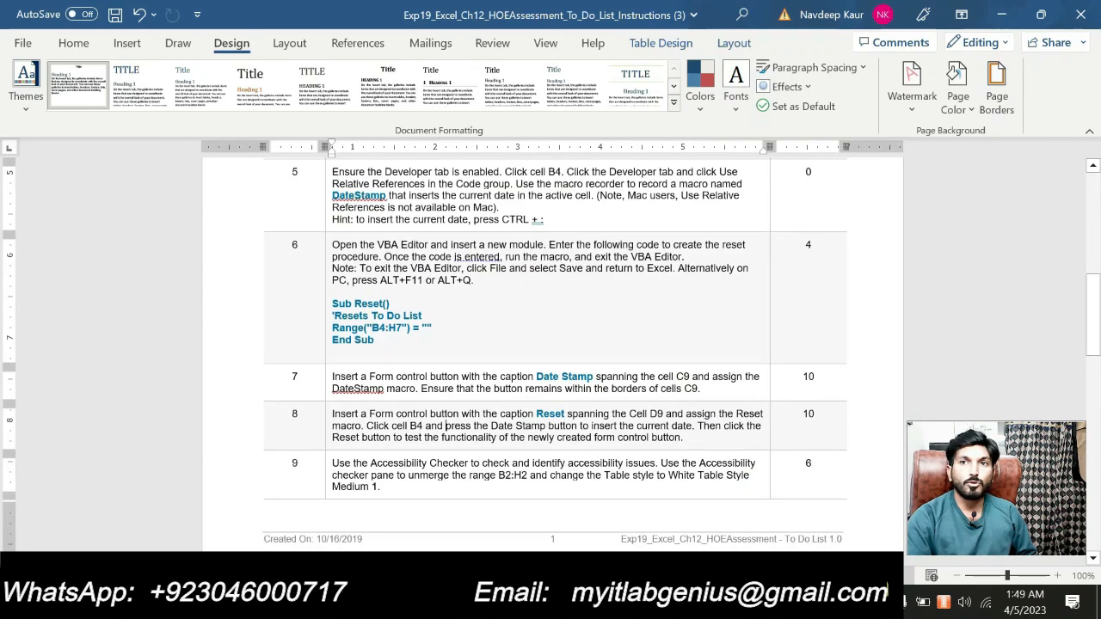
pyautogui.scroll(-8, 446, 426)
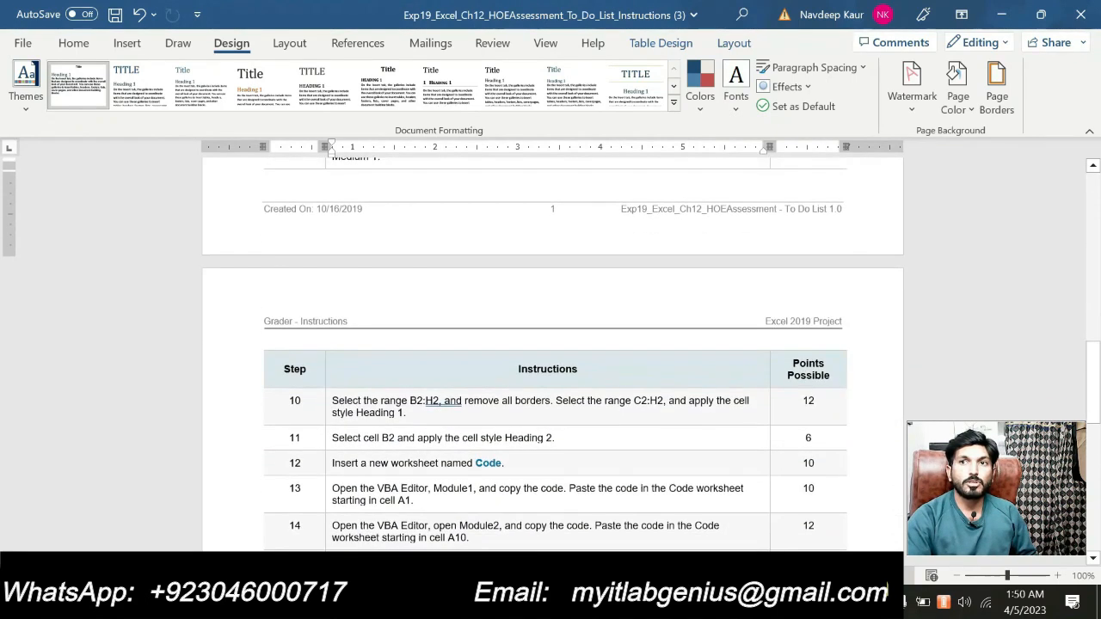
pyautogui.scroll(-3, 815, 421)
pyautogui.scroll(7, 814, 421)
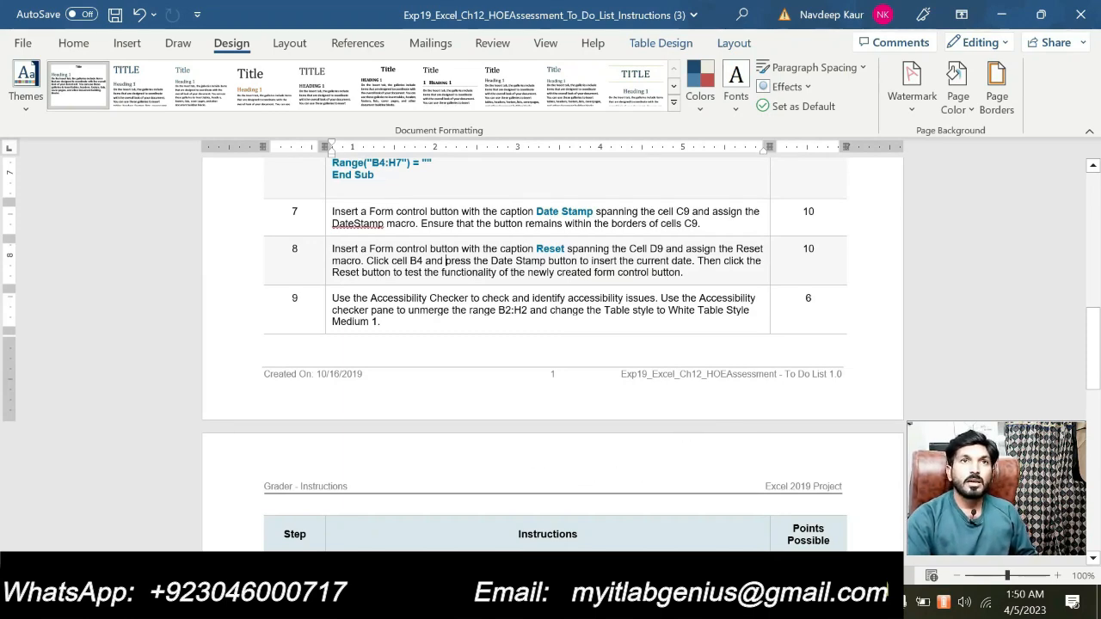
pyautogui.scroll(-6, 588, 308)
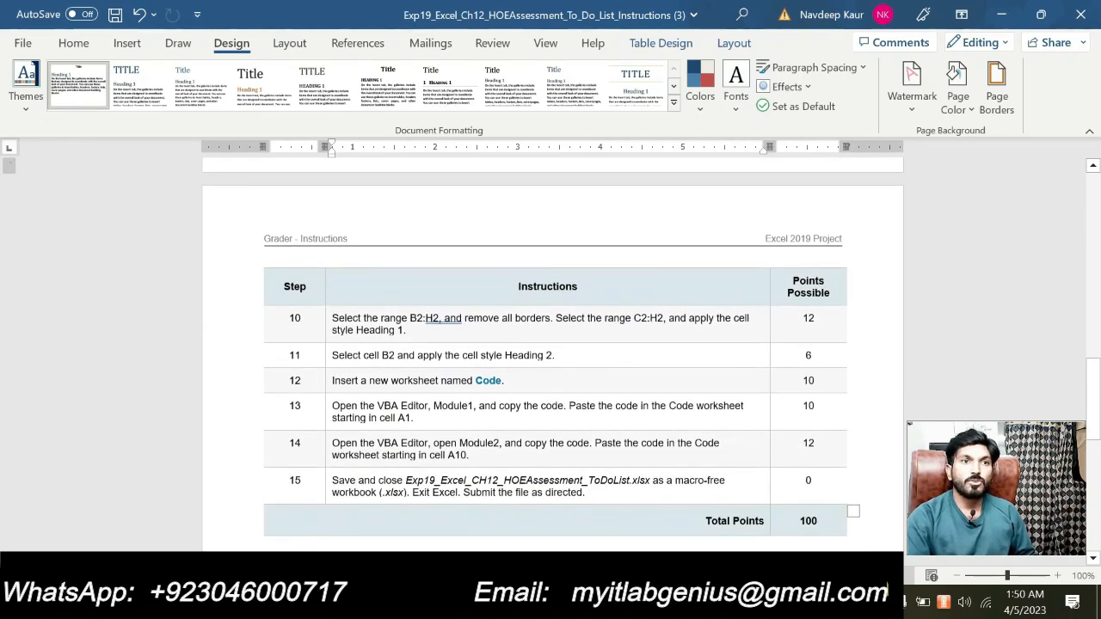
pyautogui.scroll(6, 573, 450)
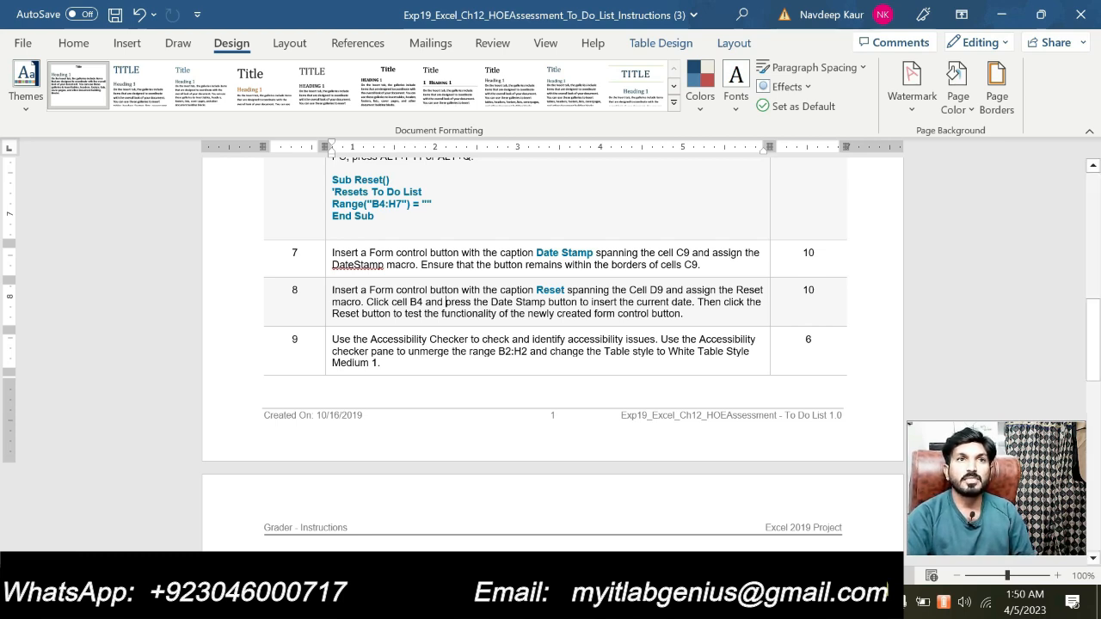
pyautogui.click(712, 315)
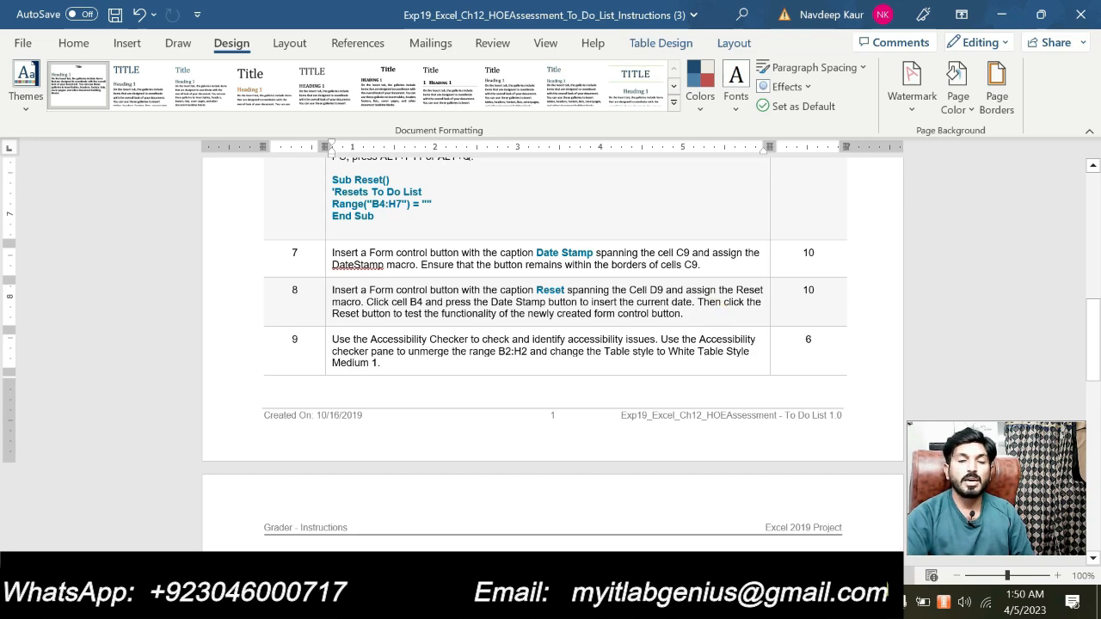
pyautogui.scroll(1, 705, 368)
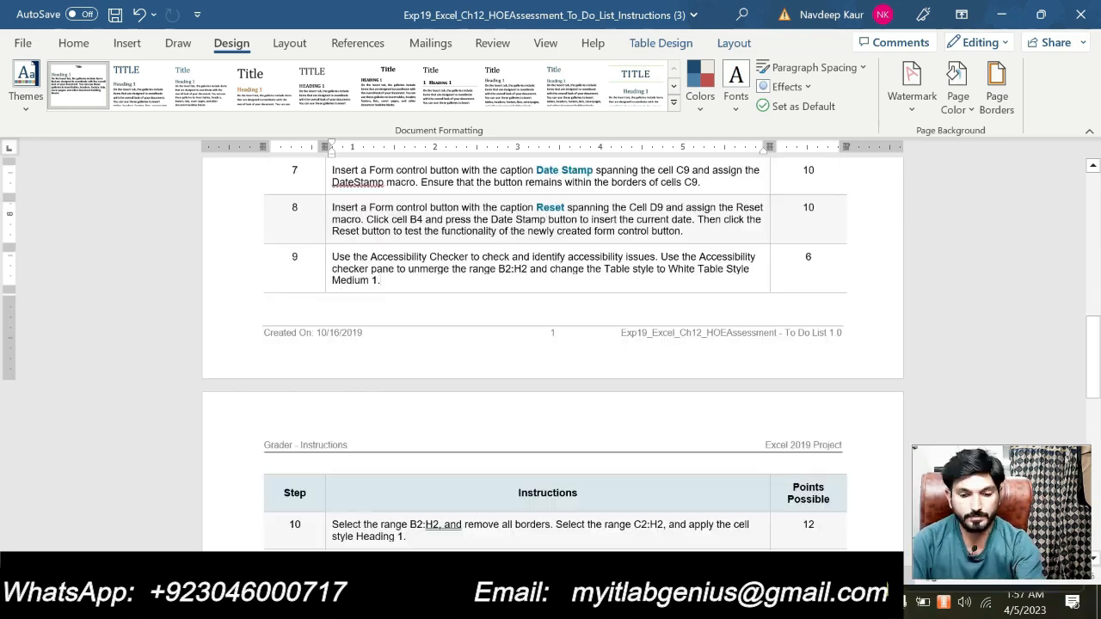
pyautogui.press('F7')
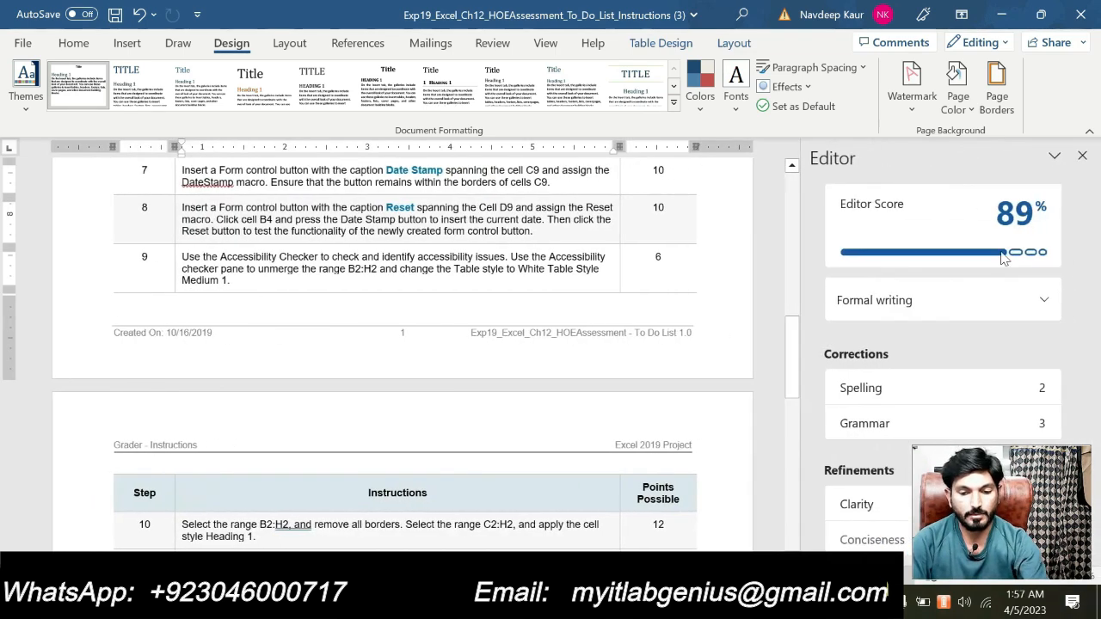
pyautogui.click(1082, 157)
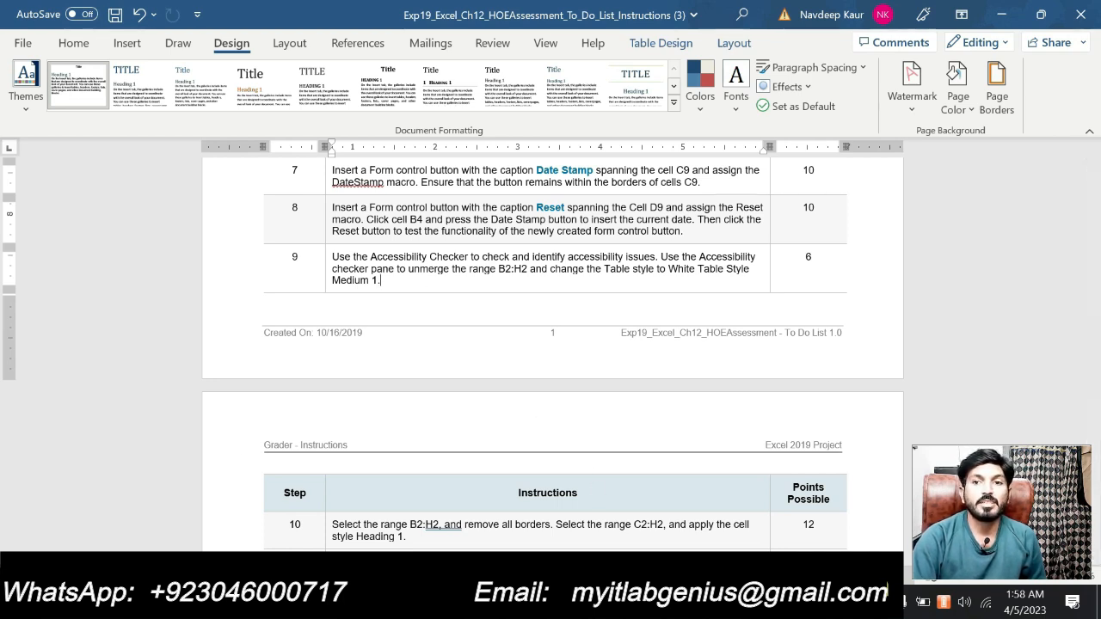
# Check row 2 of the Excel workbook, then return to the Word instructions and read steps 10 and 11 about its cell styles
pyautogui.hotkey('alt', 'Tab')
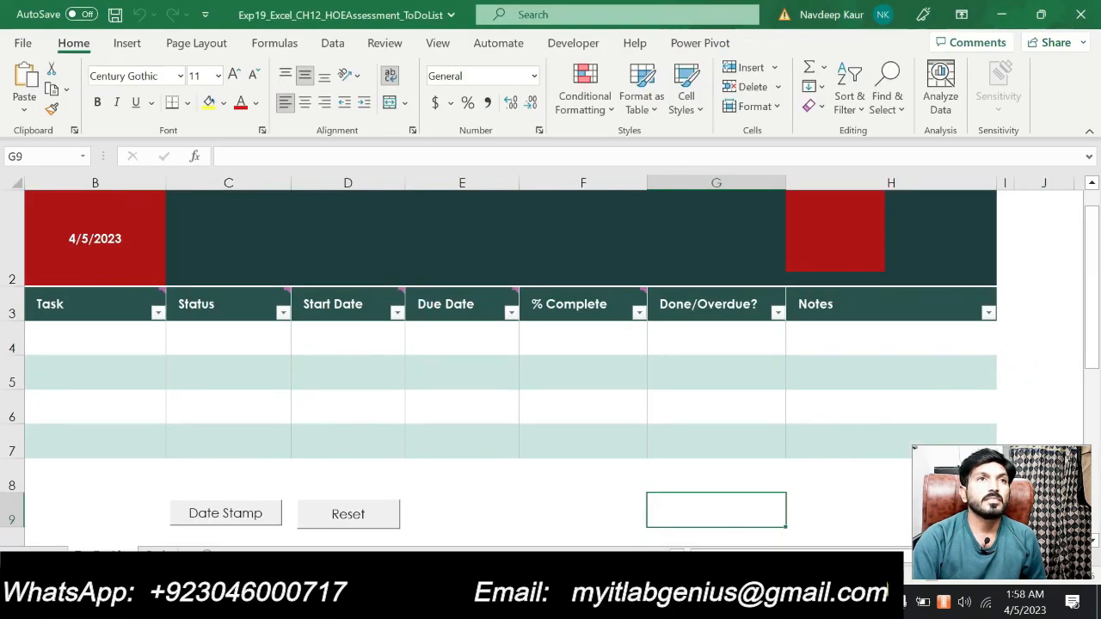
pyautogui.hotkey('alt', 'Tab')
pyautogui.scroll(-3, 344, 357)
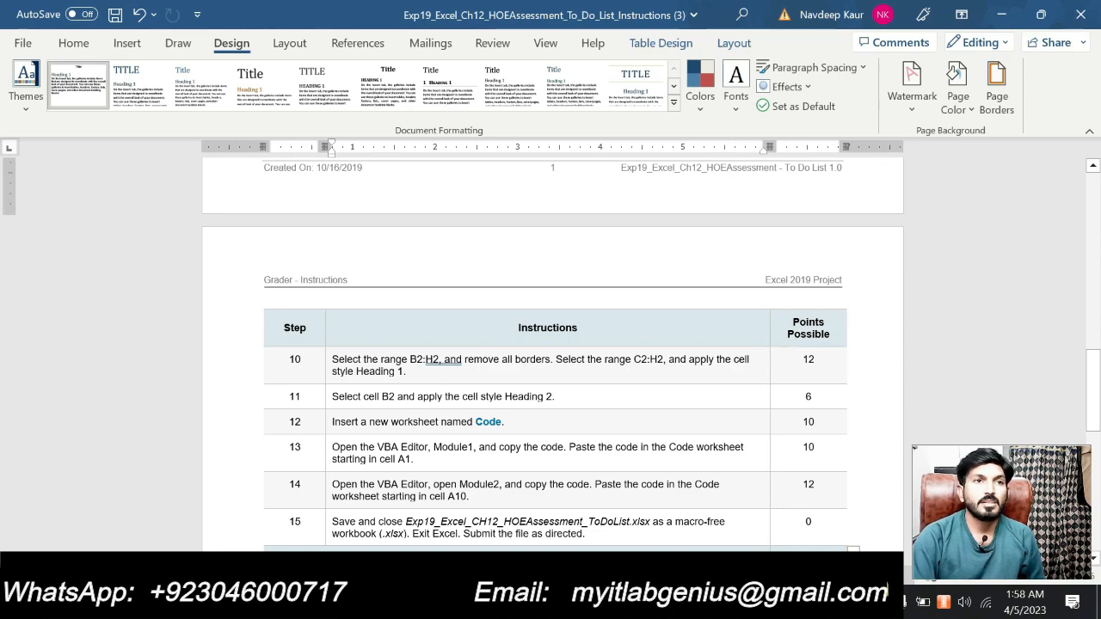
pyautogui.doubleClick(387, 399)
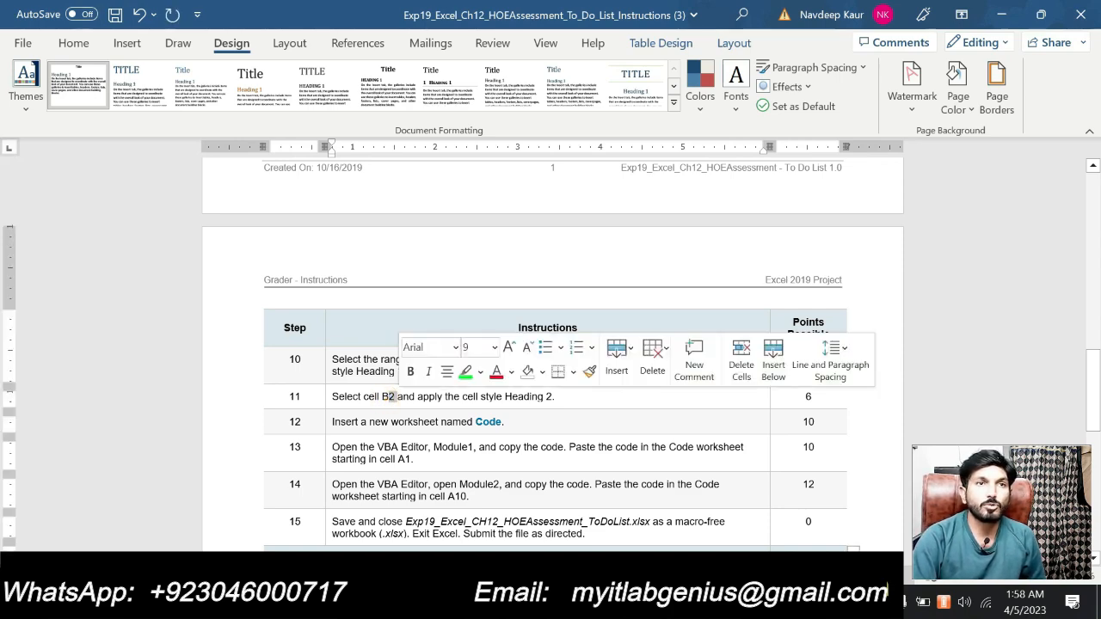
# Switch to the Excel workbook and check cells B2 and C2 of the to-do list header against steps 10 and 11
pyautogui.hotkey('alt', 'Tab')
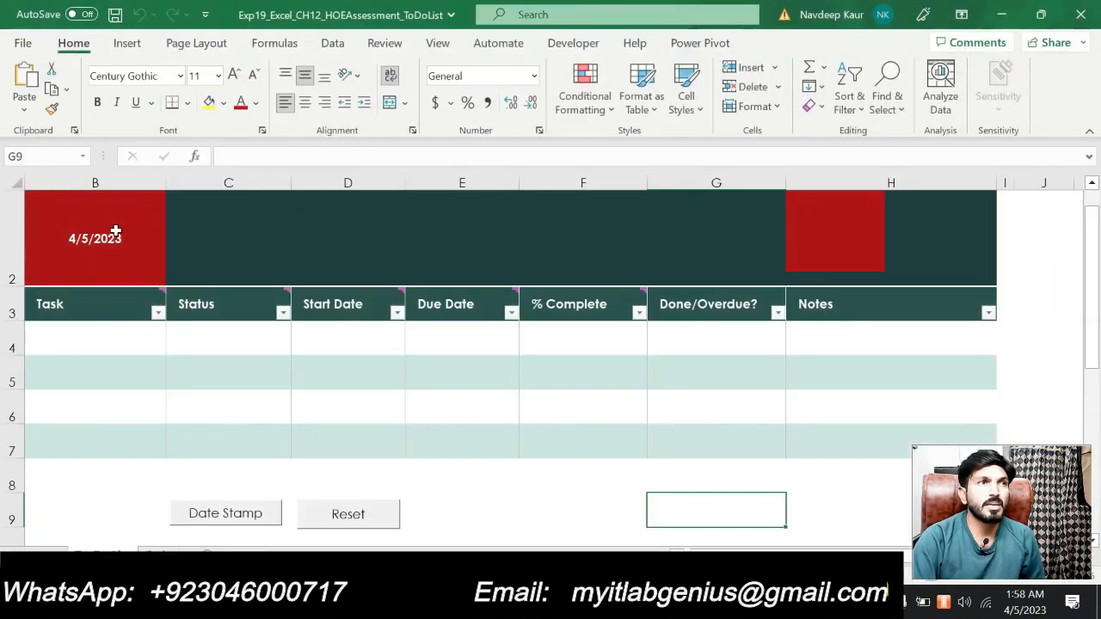
pyautogui.click(121, 227)
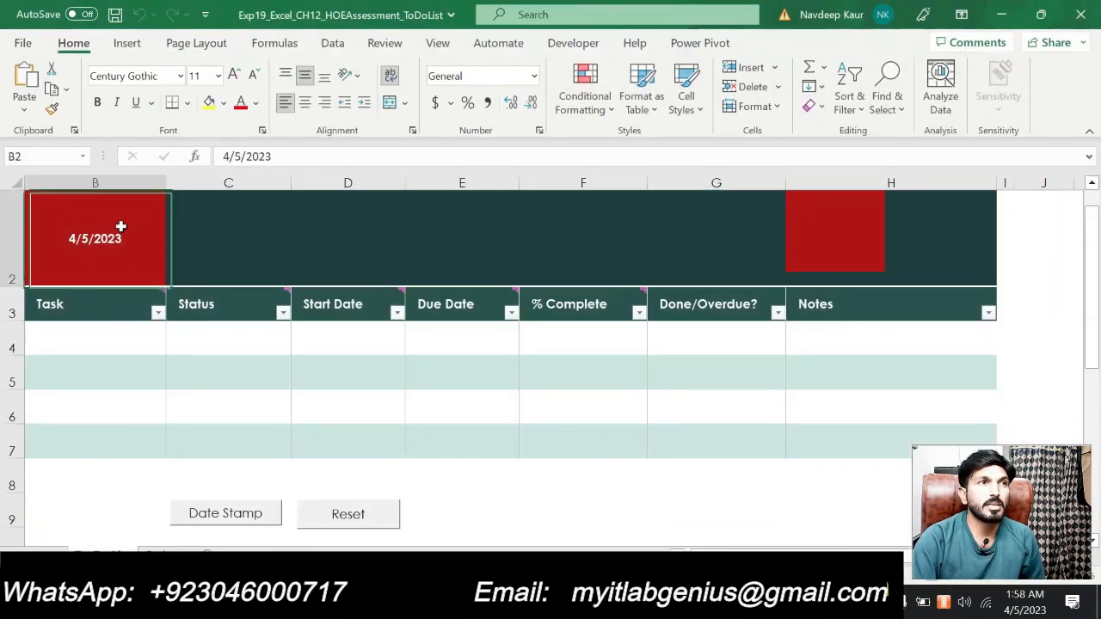
pyautogui.click(222, 241)
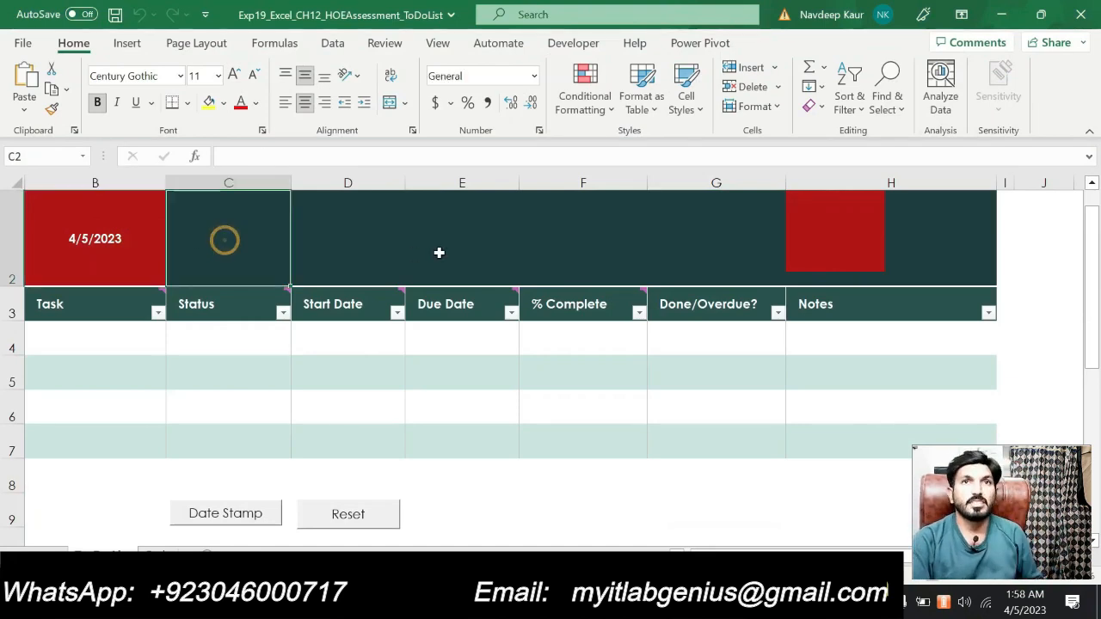
# Read steps 12 to 15 in the Word instructions, and check the macro code on Excel's Code worksheet before returning to the to-do list sheet
pyautogui.hotkey('alt', 'Tab')
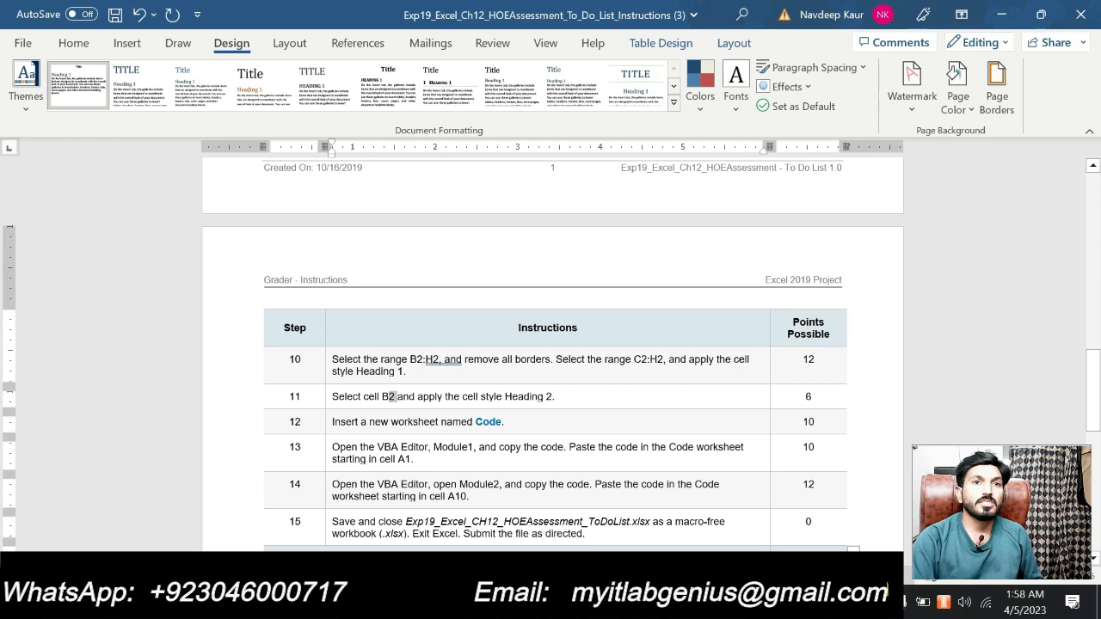
pyautogui.scroll(-1, 418, 439)
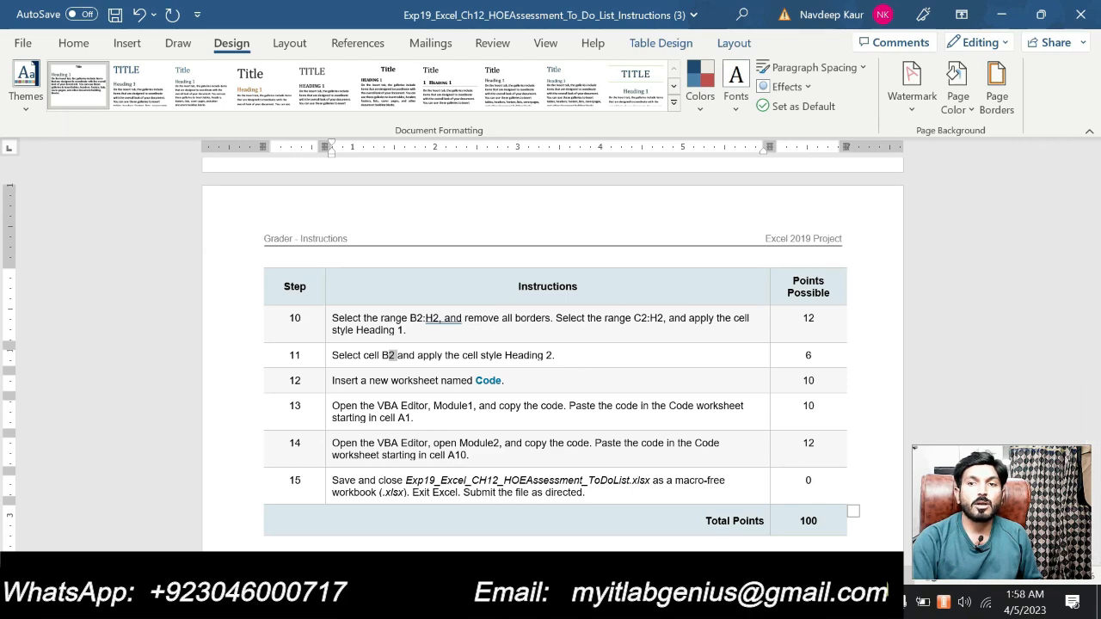
pyautogui.click(727, 603)
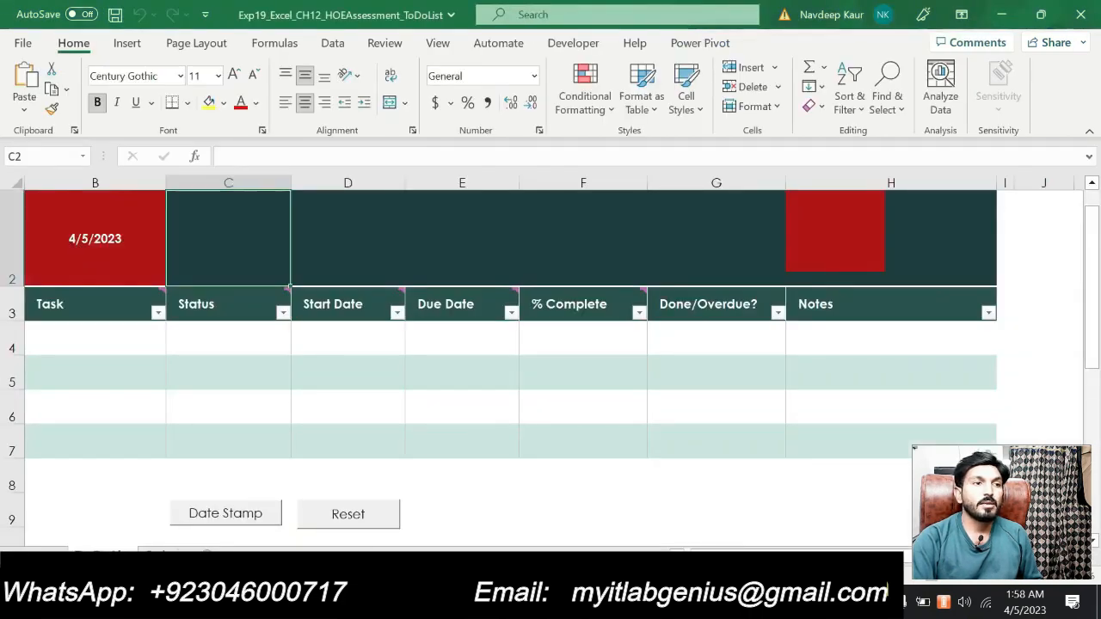
pyautogui.click(163, 549)
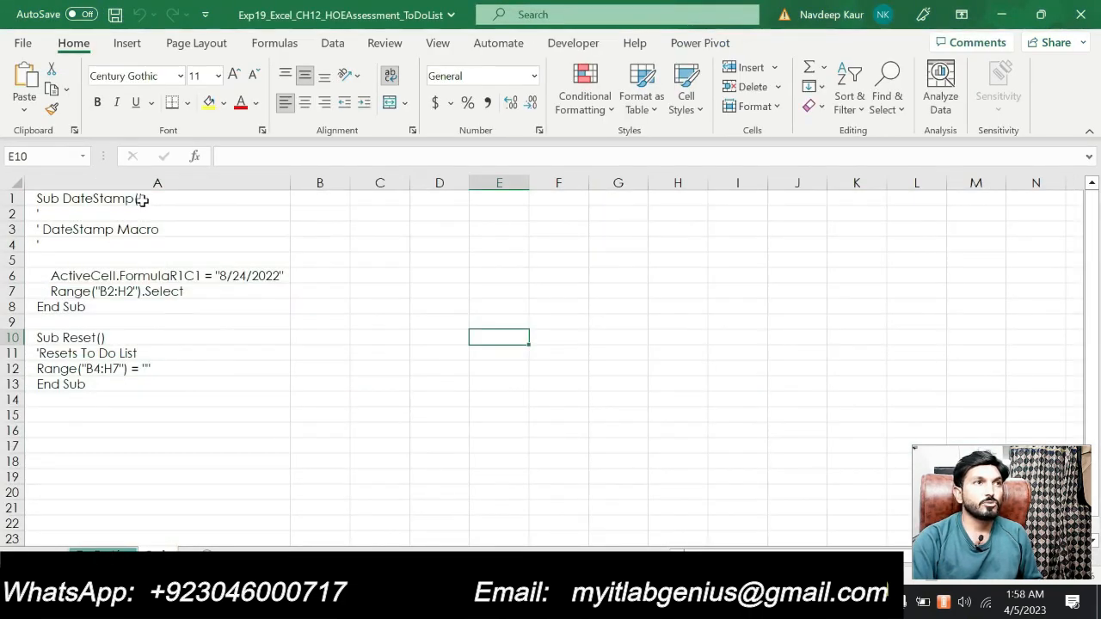
pyautogui.click(107, 544)
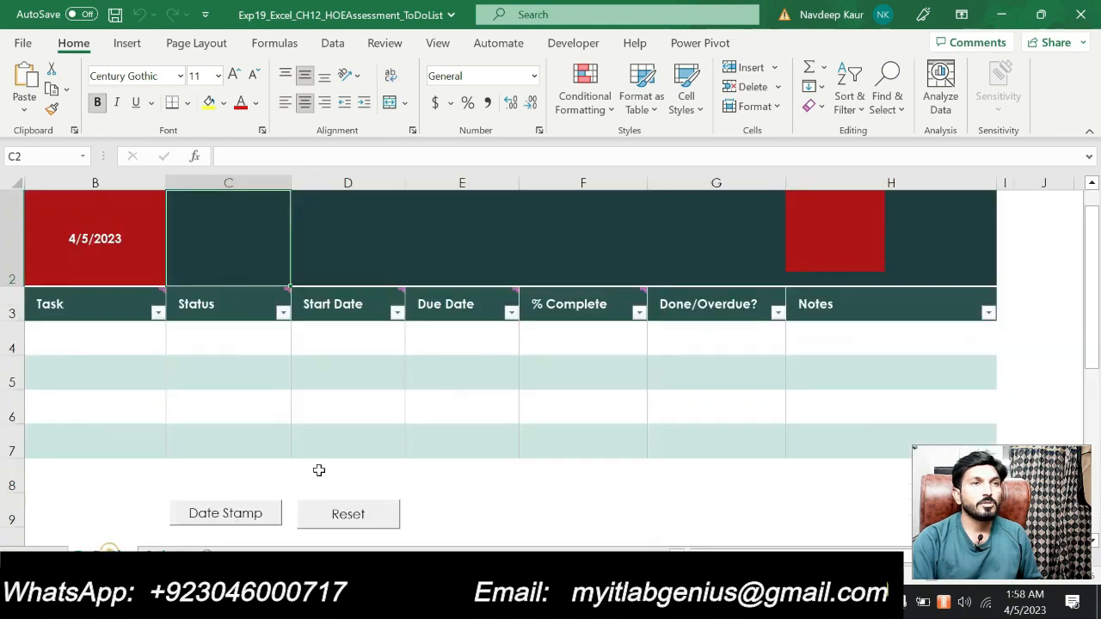